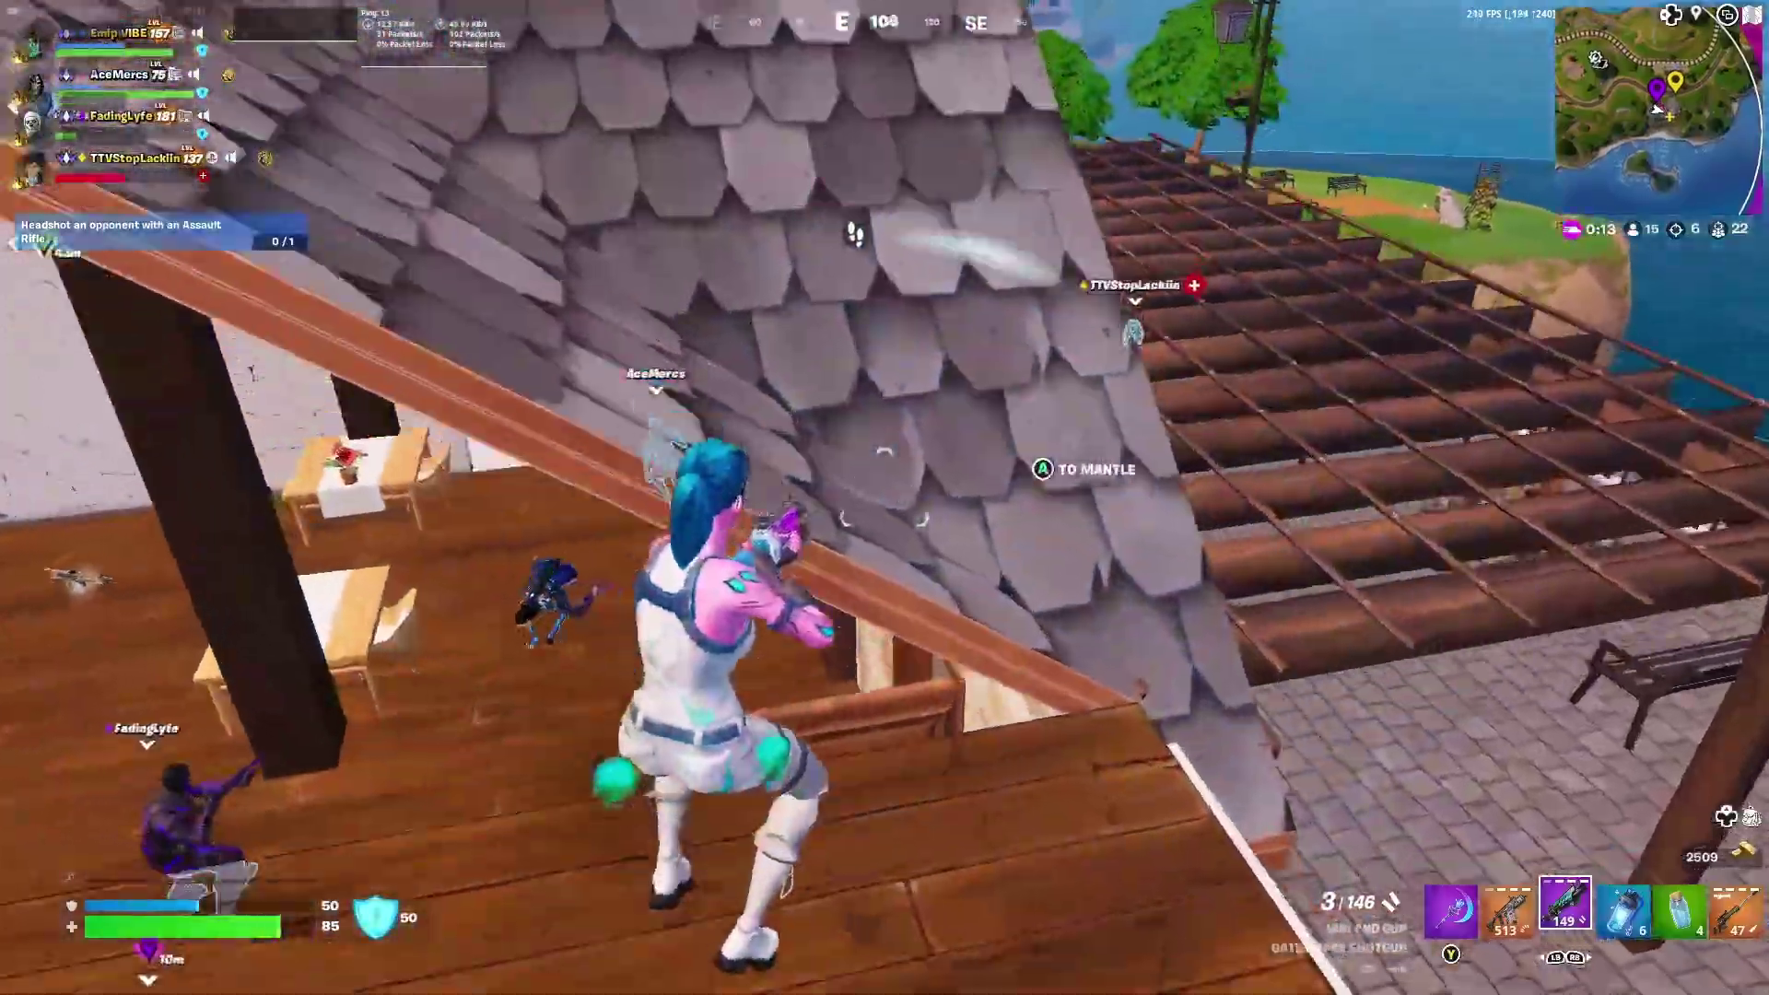
Drop onto the terrace, shotgun an enemy, and move through the house
{"action": "key", "text": "w"}
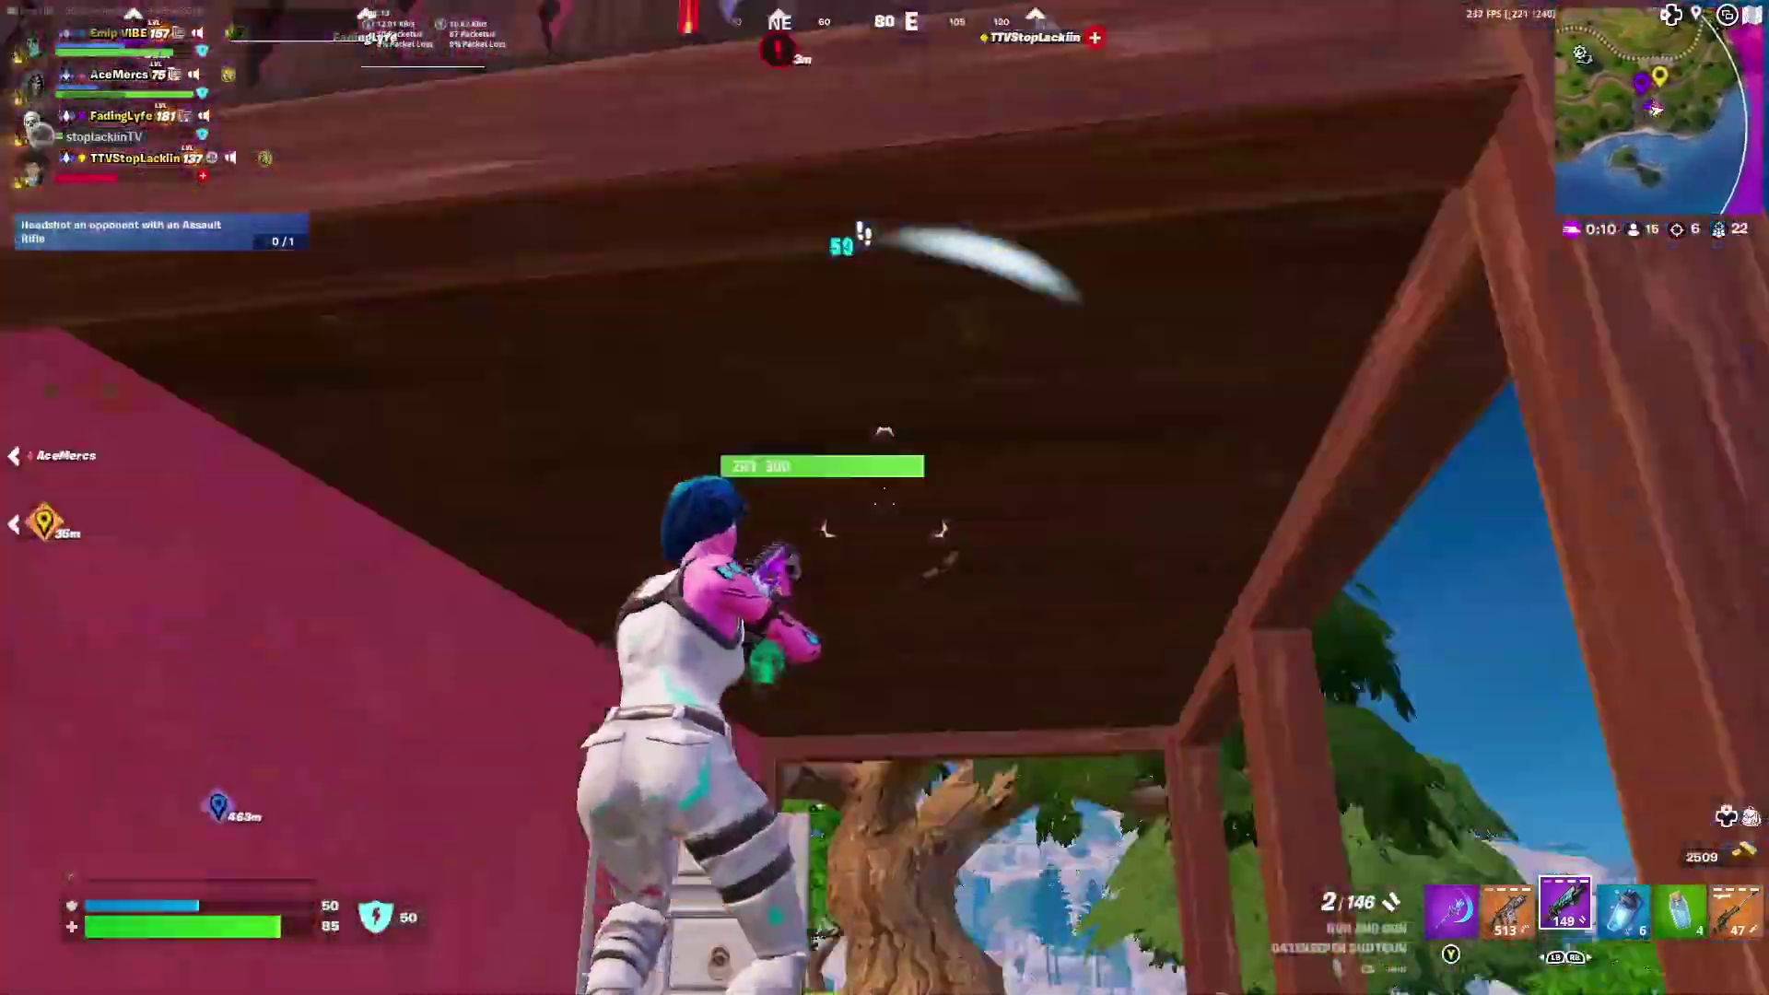
{"action": "left_click", "coordinate": [885, 498]}
{"action": "key", "text": "w"}
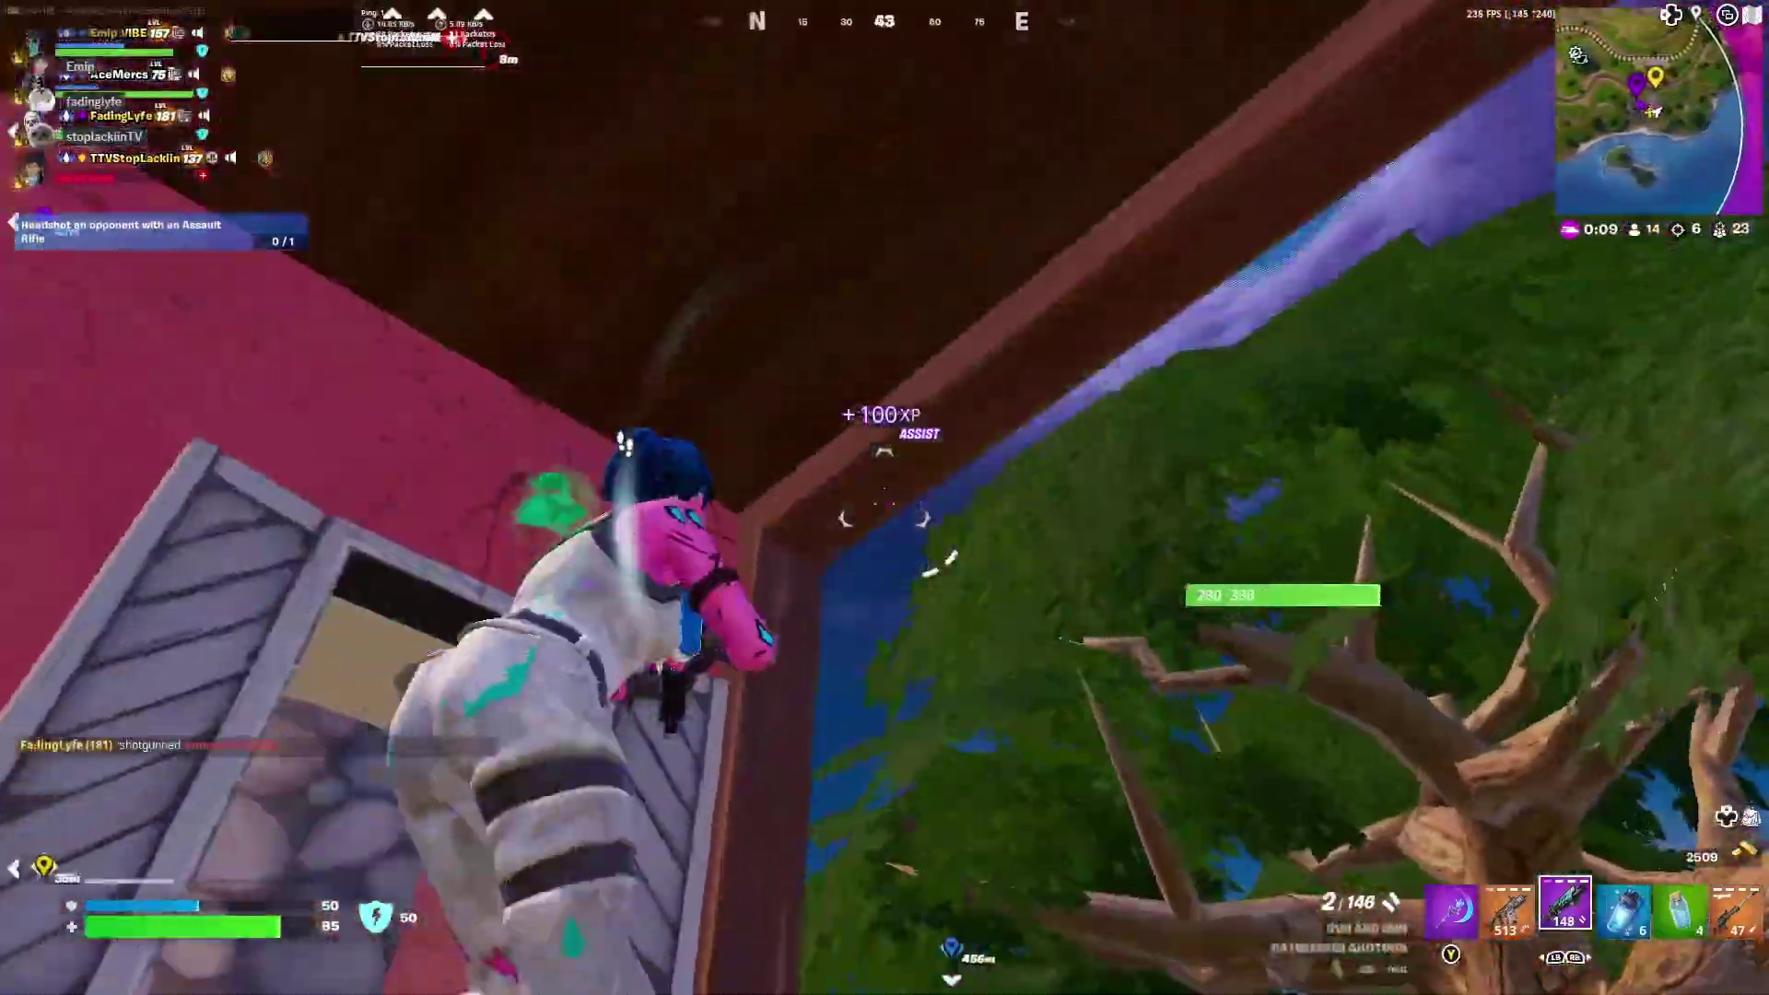
Head to the red house, reload, reach the downed teammate, and fight through the temple
{"action": "key", "text": "w"}
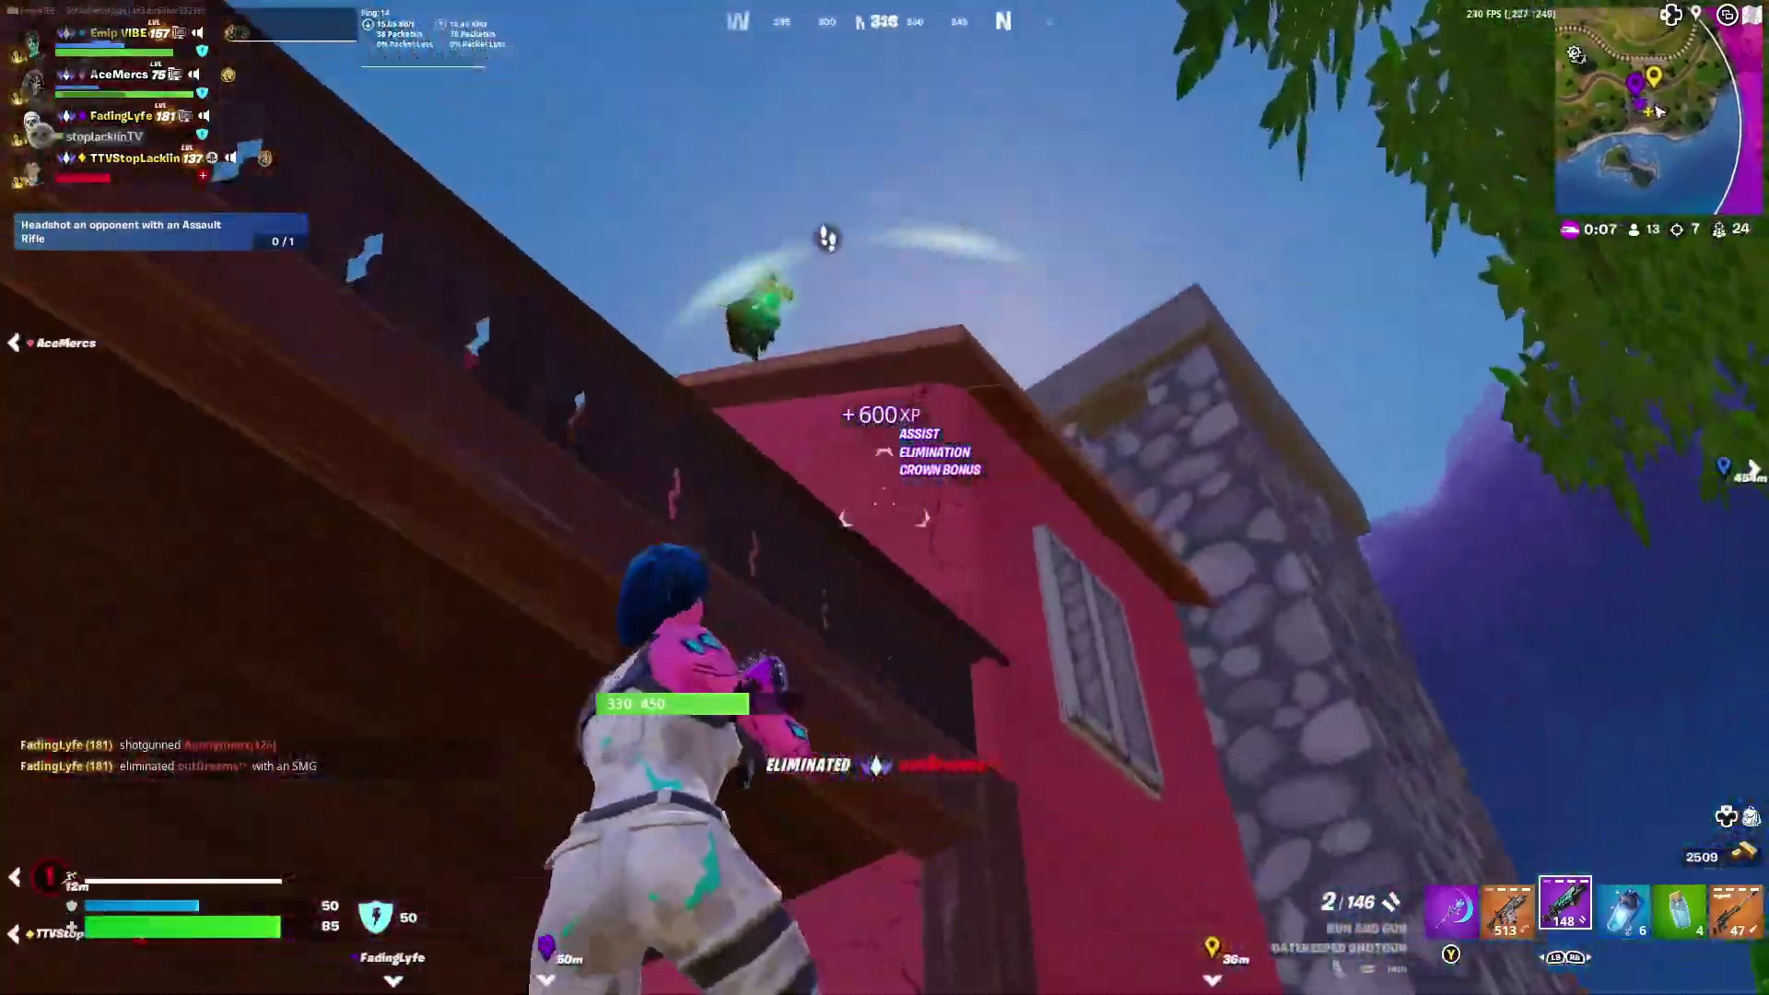
{"action": "left_click", "coordinate": [884, 497]}
{"action": "key", "text": "w"}
{"action": "key", "text": "r"}
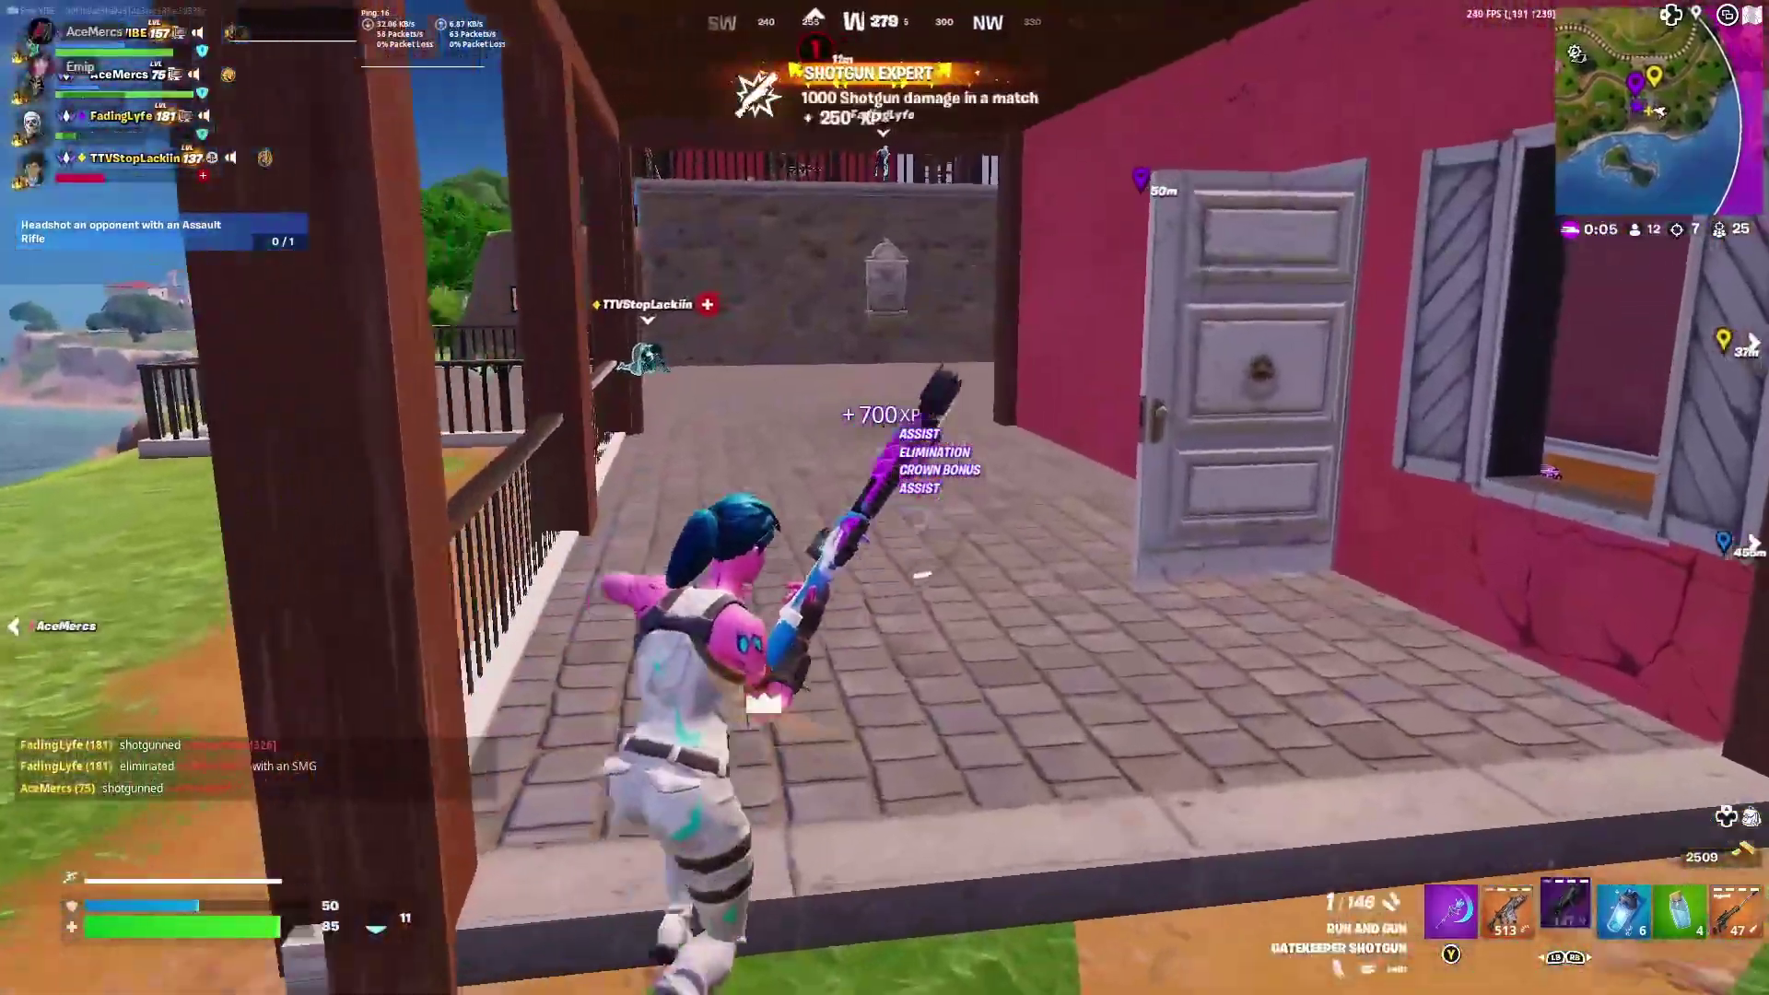
{"action": "key", "text": "w"}
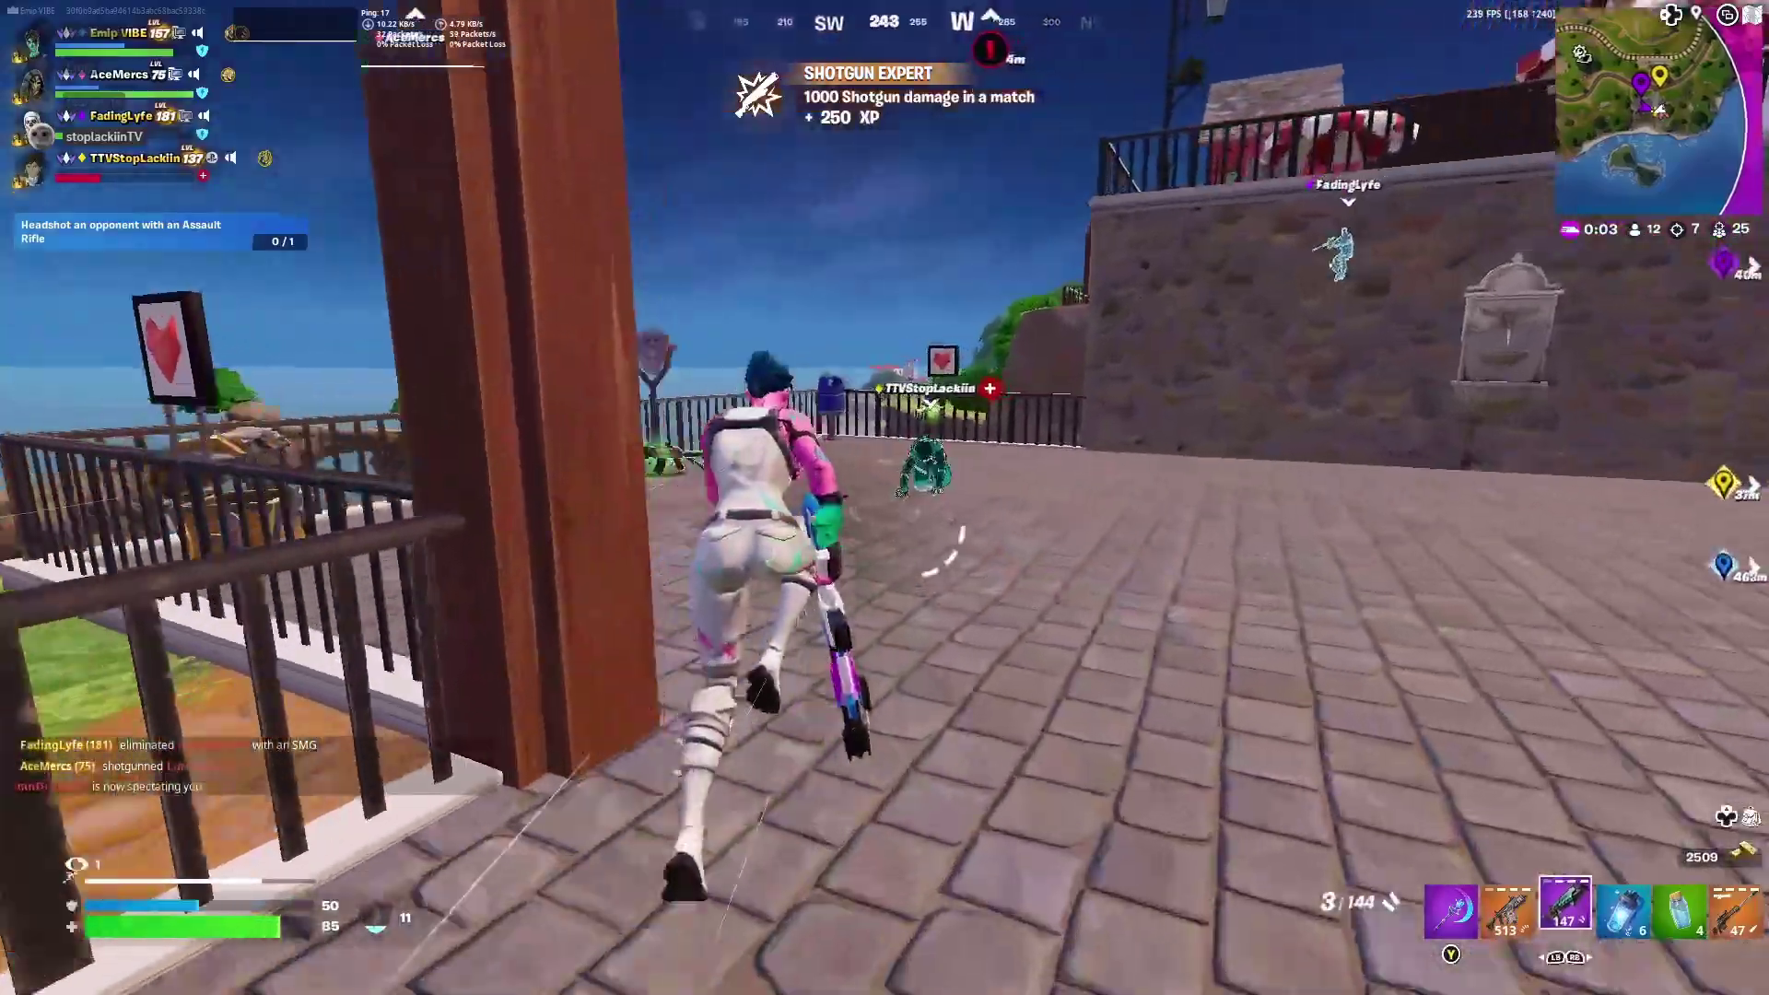
{"action": "key", "text": "w"}
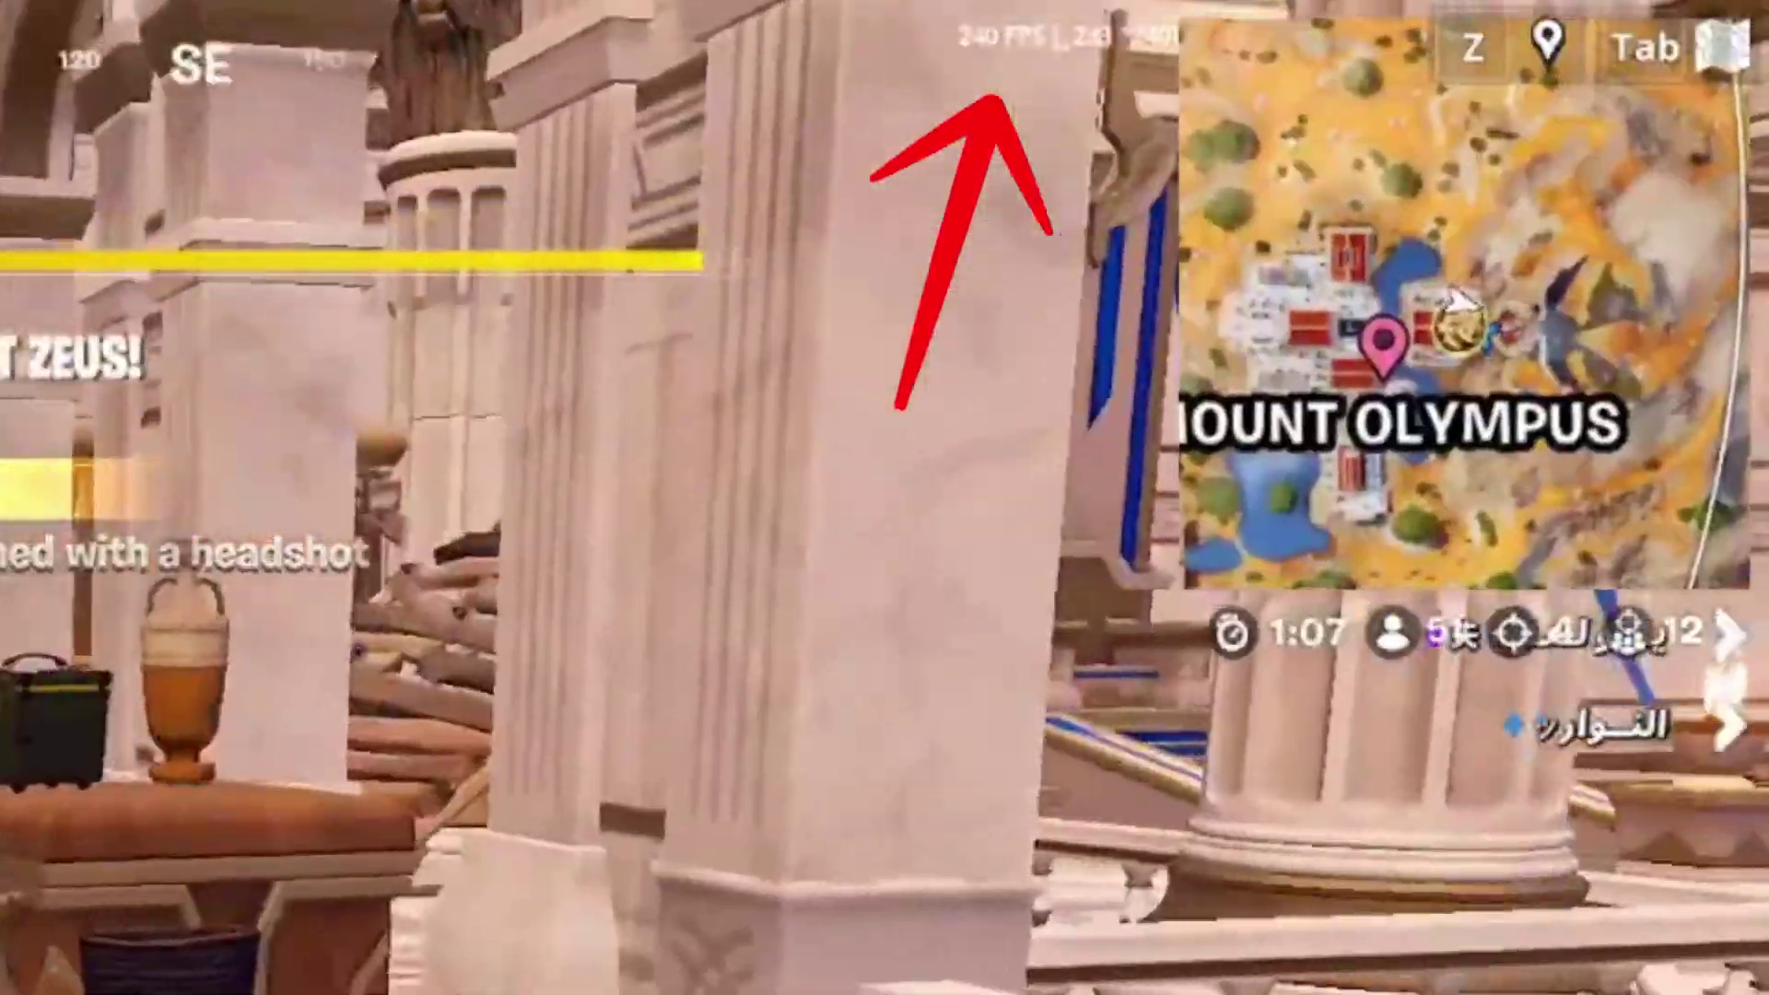
{"action": "key", "text": "w"}
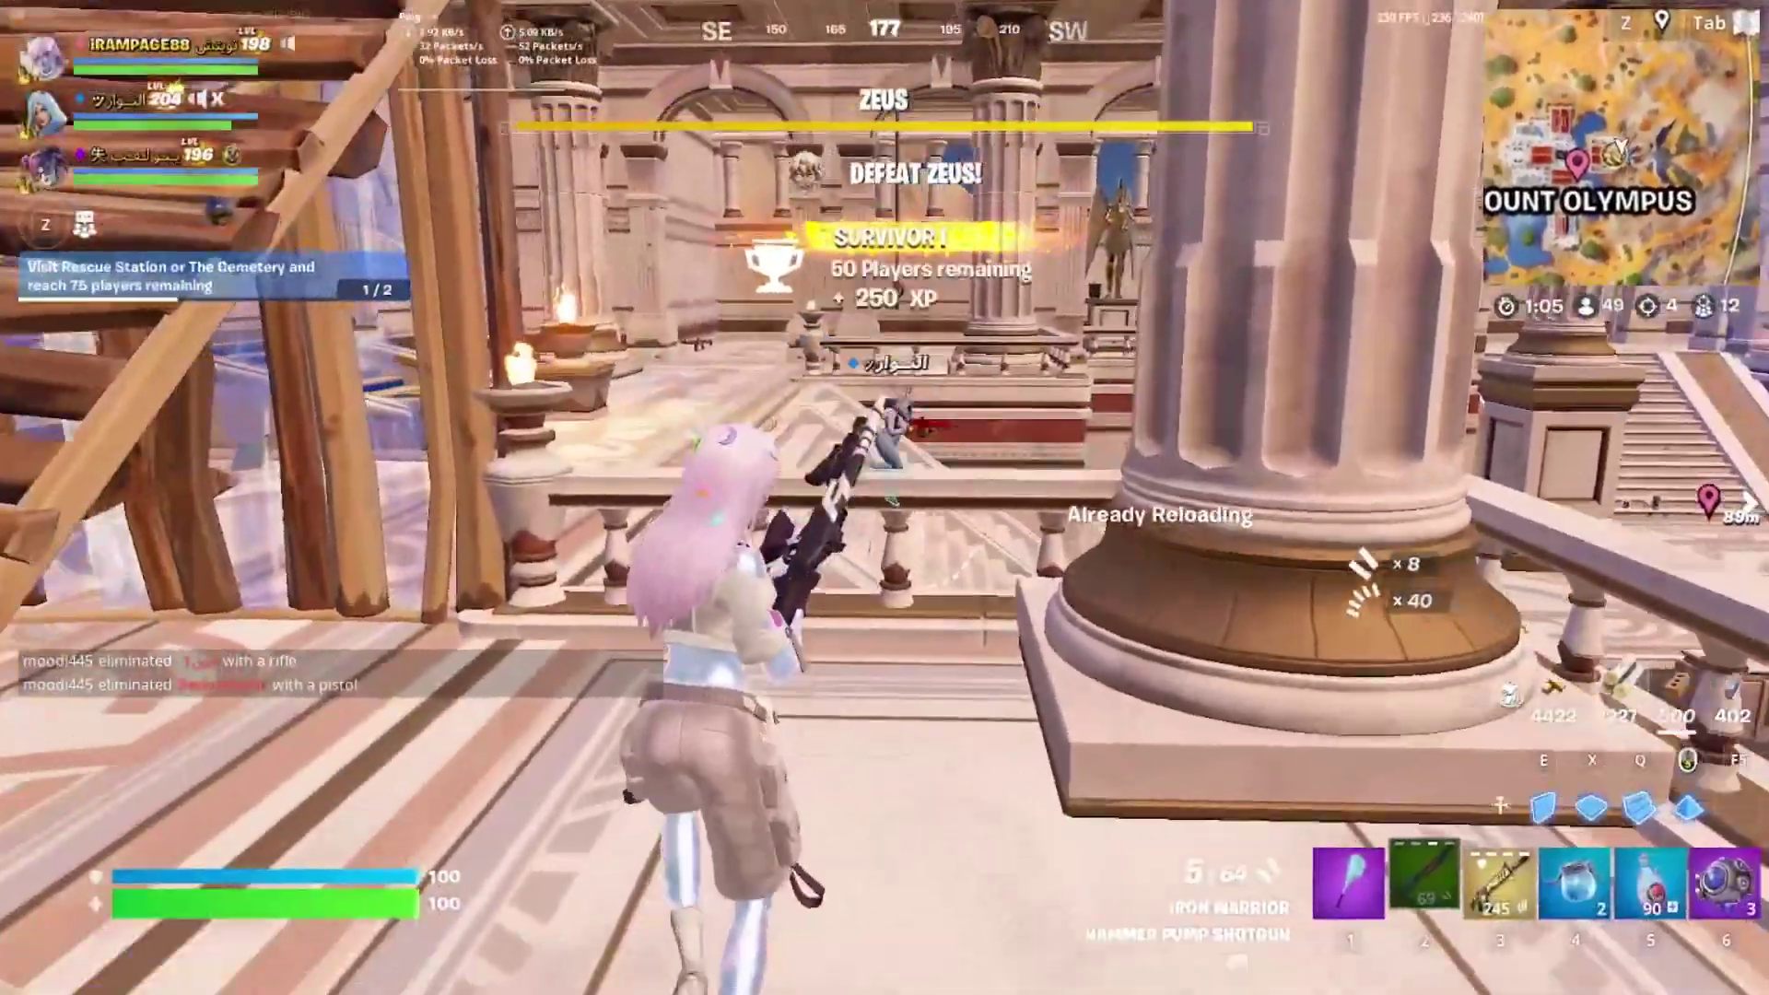
{"action": "key", "text": "w"}
{"action": "key", "text": "w"}
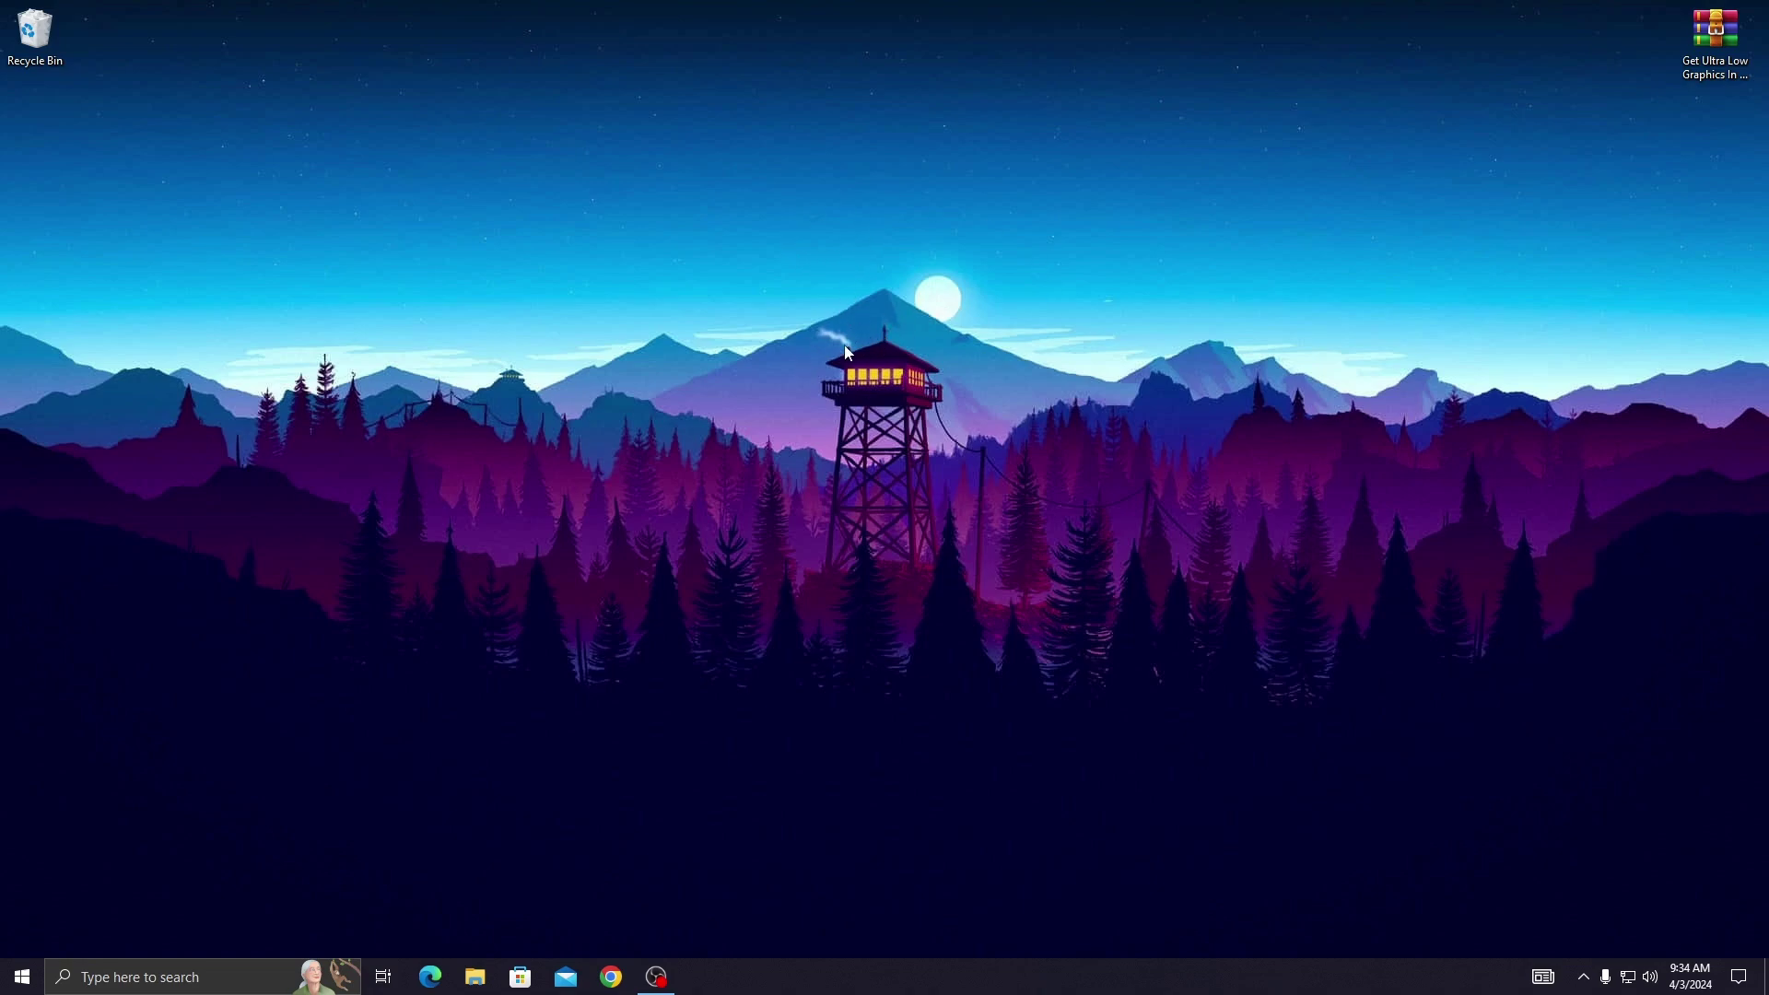
Search Windows for 'create' and open Create a restore point on the System Protection tab
{"action": "left_click", "coordinate": [184, 975]}
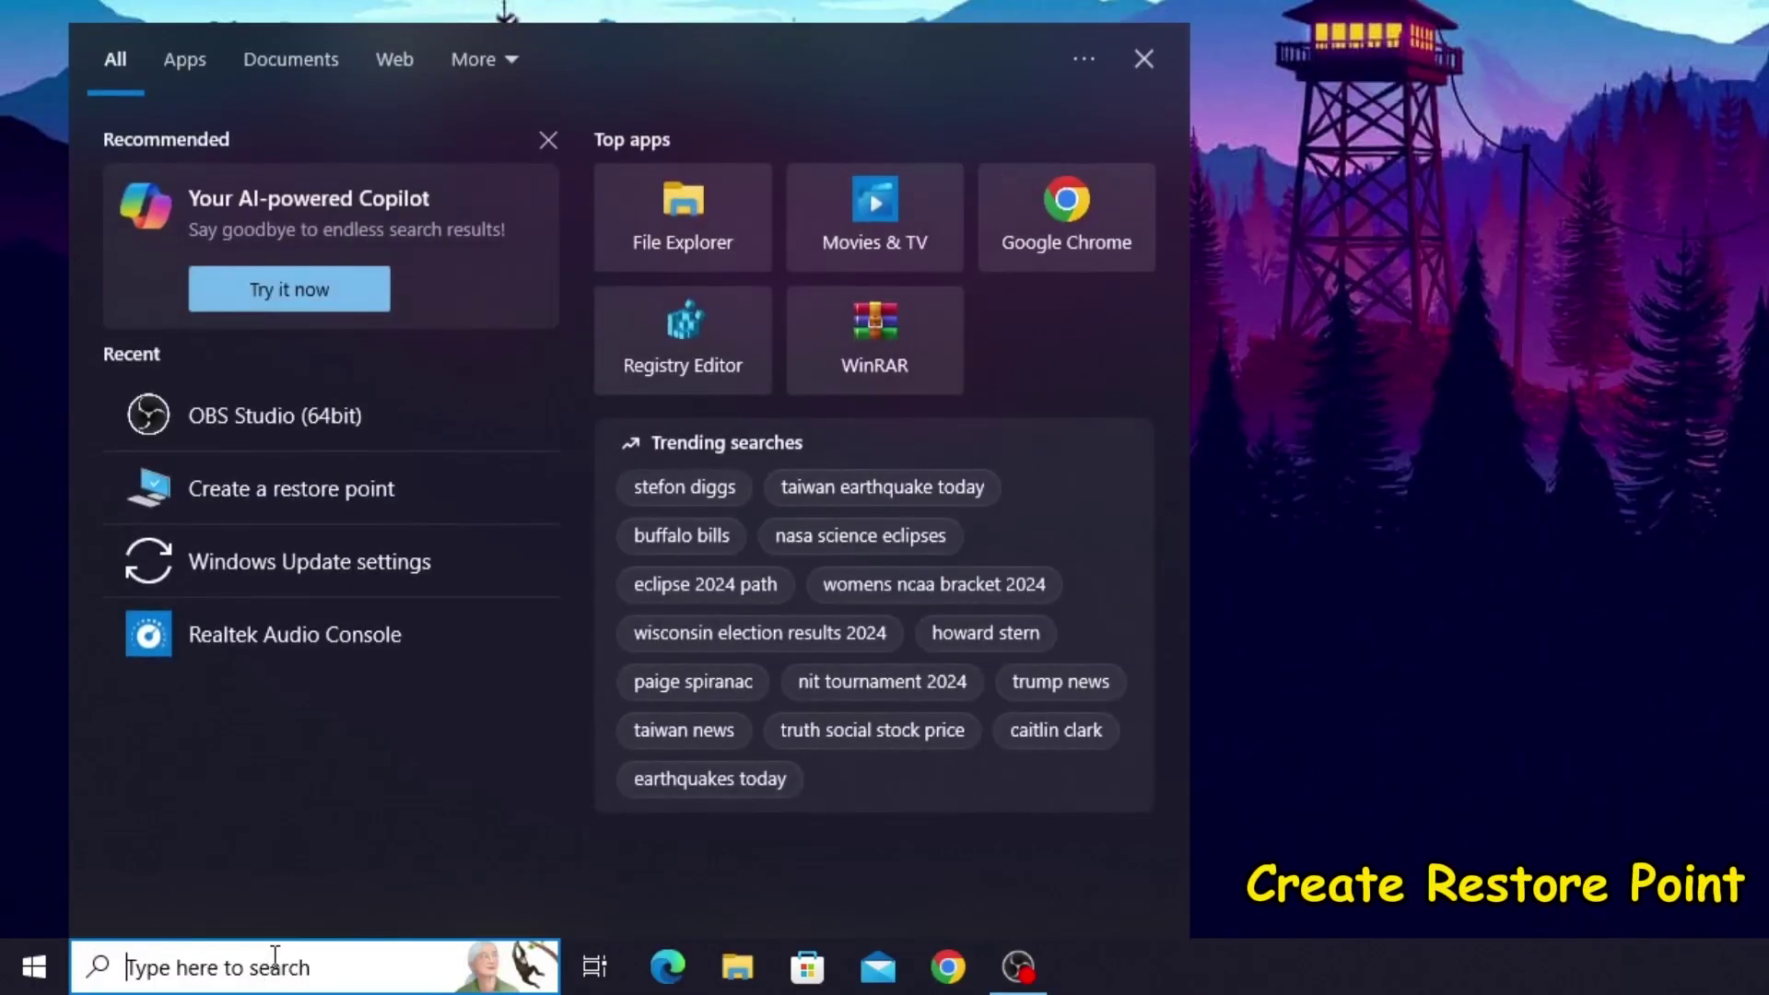
{"action": "type", "text": "create"}
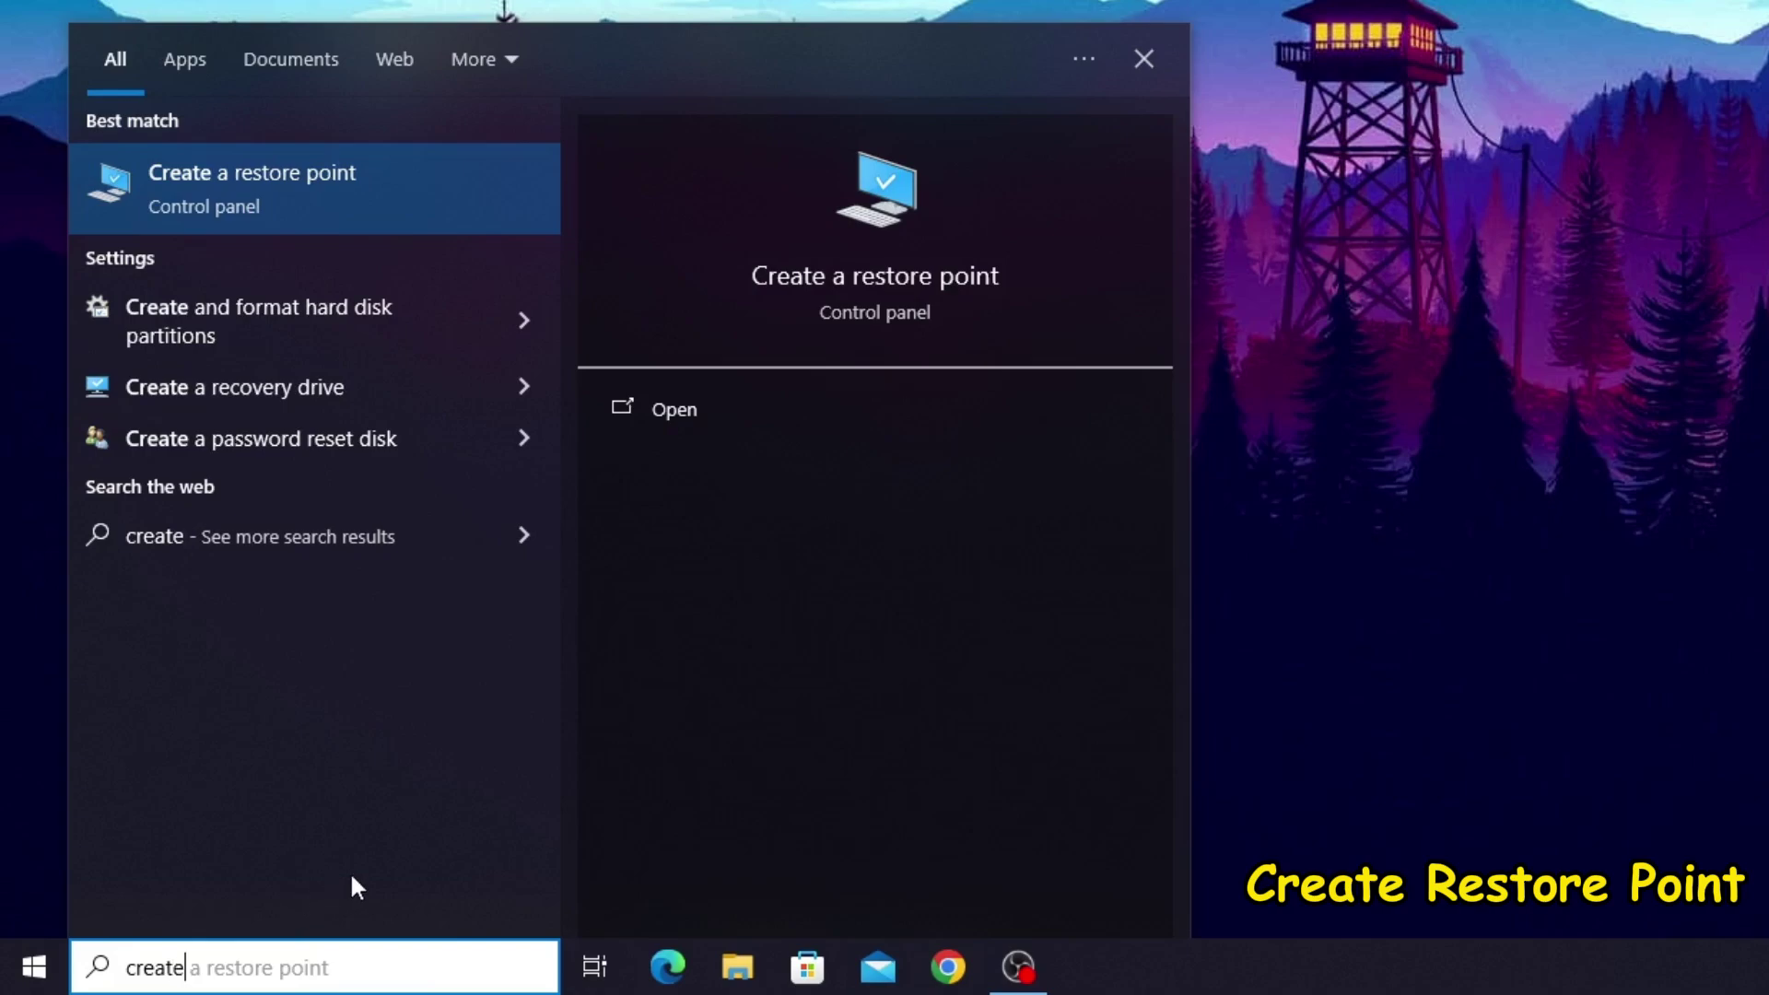
{"action": "left_click", "coordinate": [840, 289]}
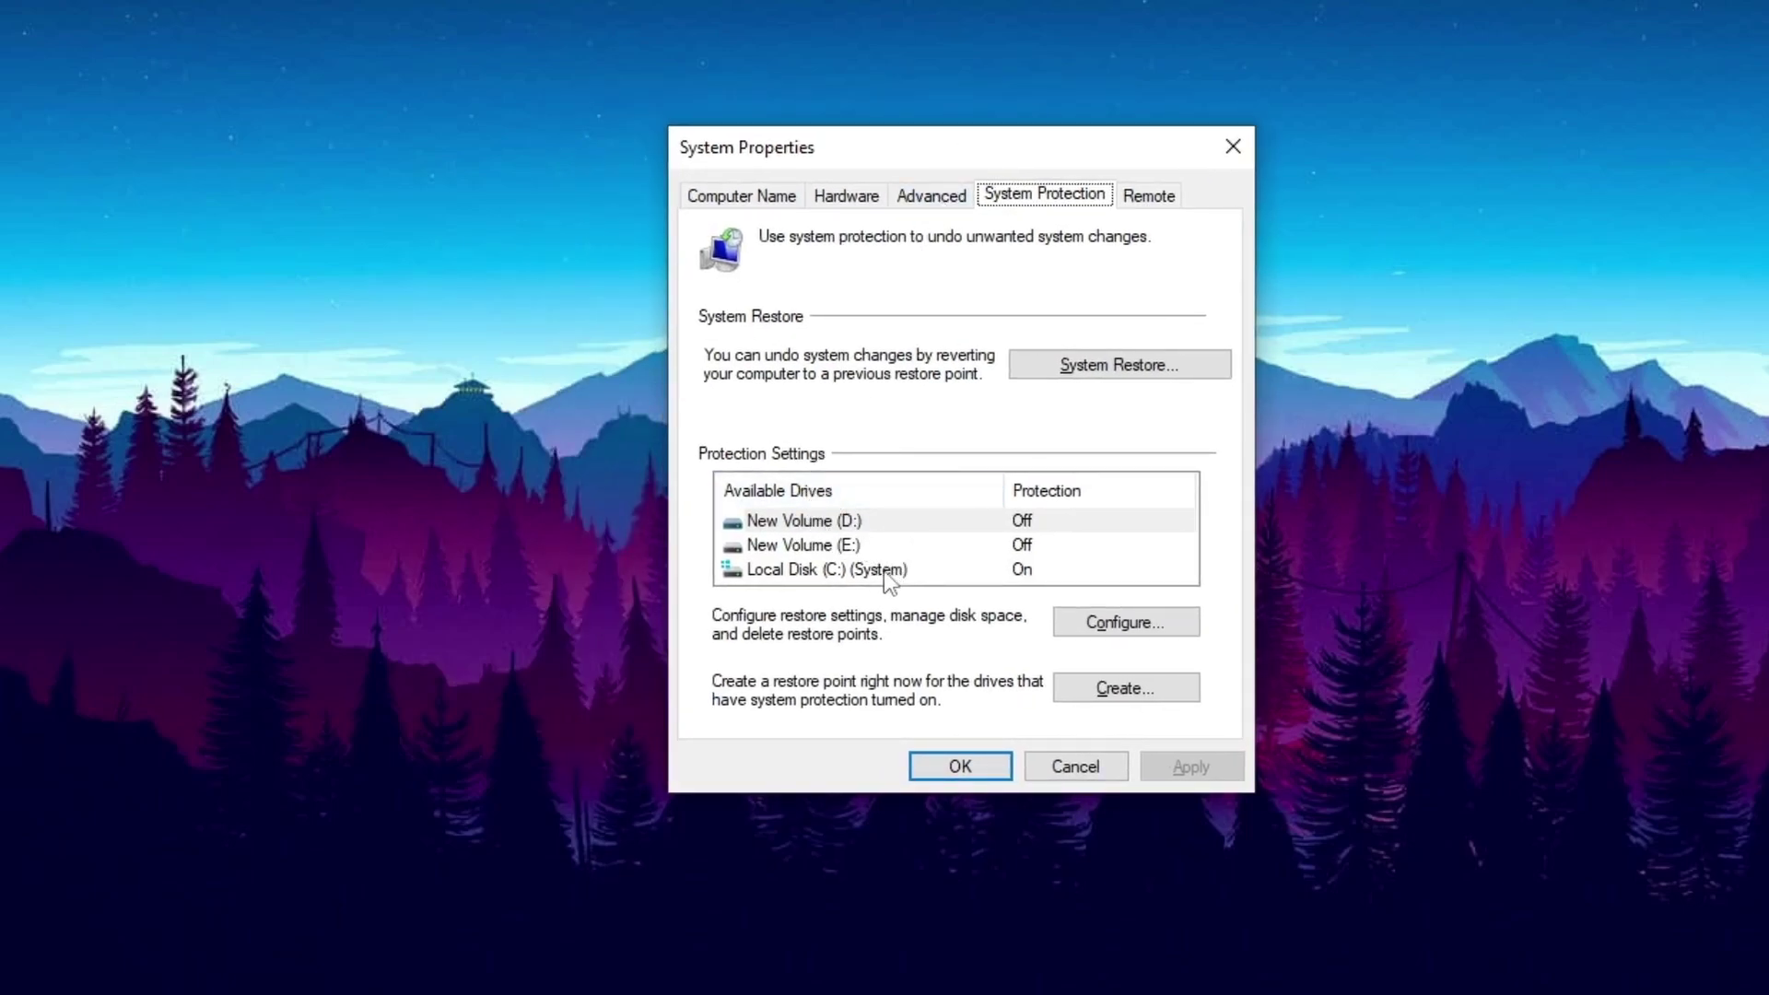
Create the 'Ultra Low Graphics In Fortnite' restore point, close System Properties, and center the archive icon
{"action": "left_click", "coordinate": [1120, 691]}
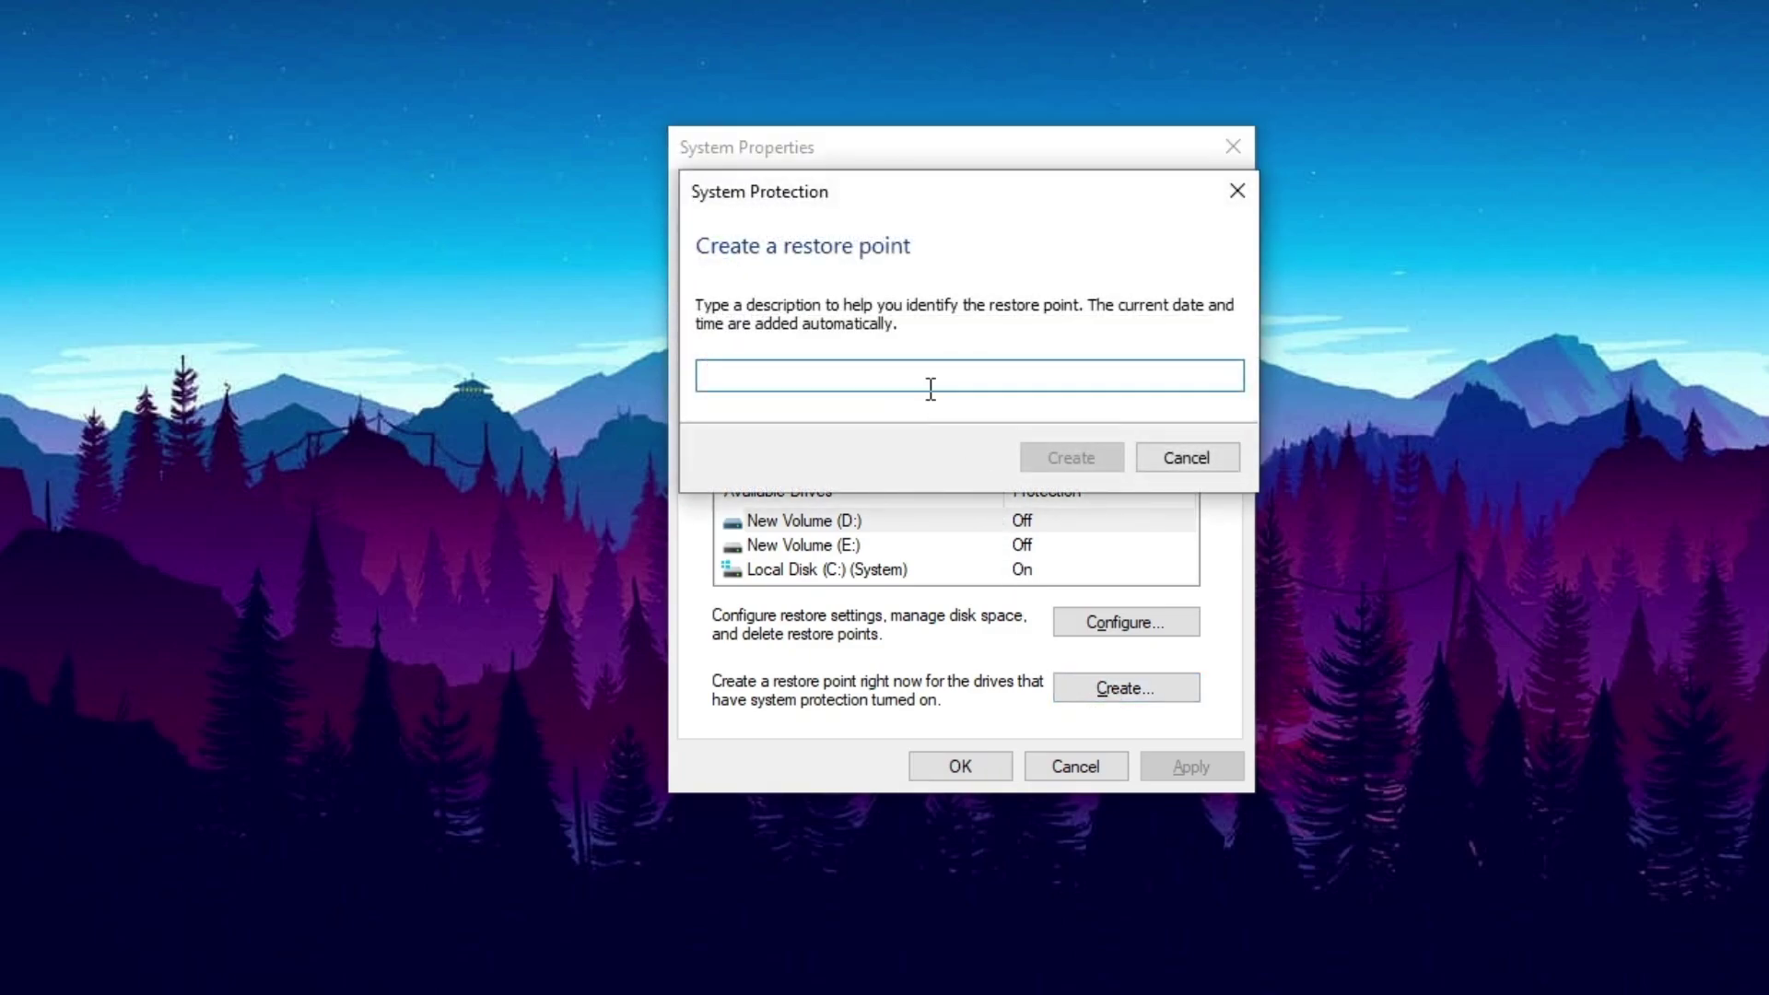
{"action": "type", "text": "Ultr"}
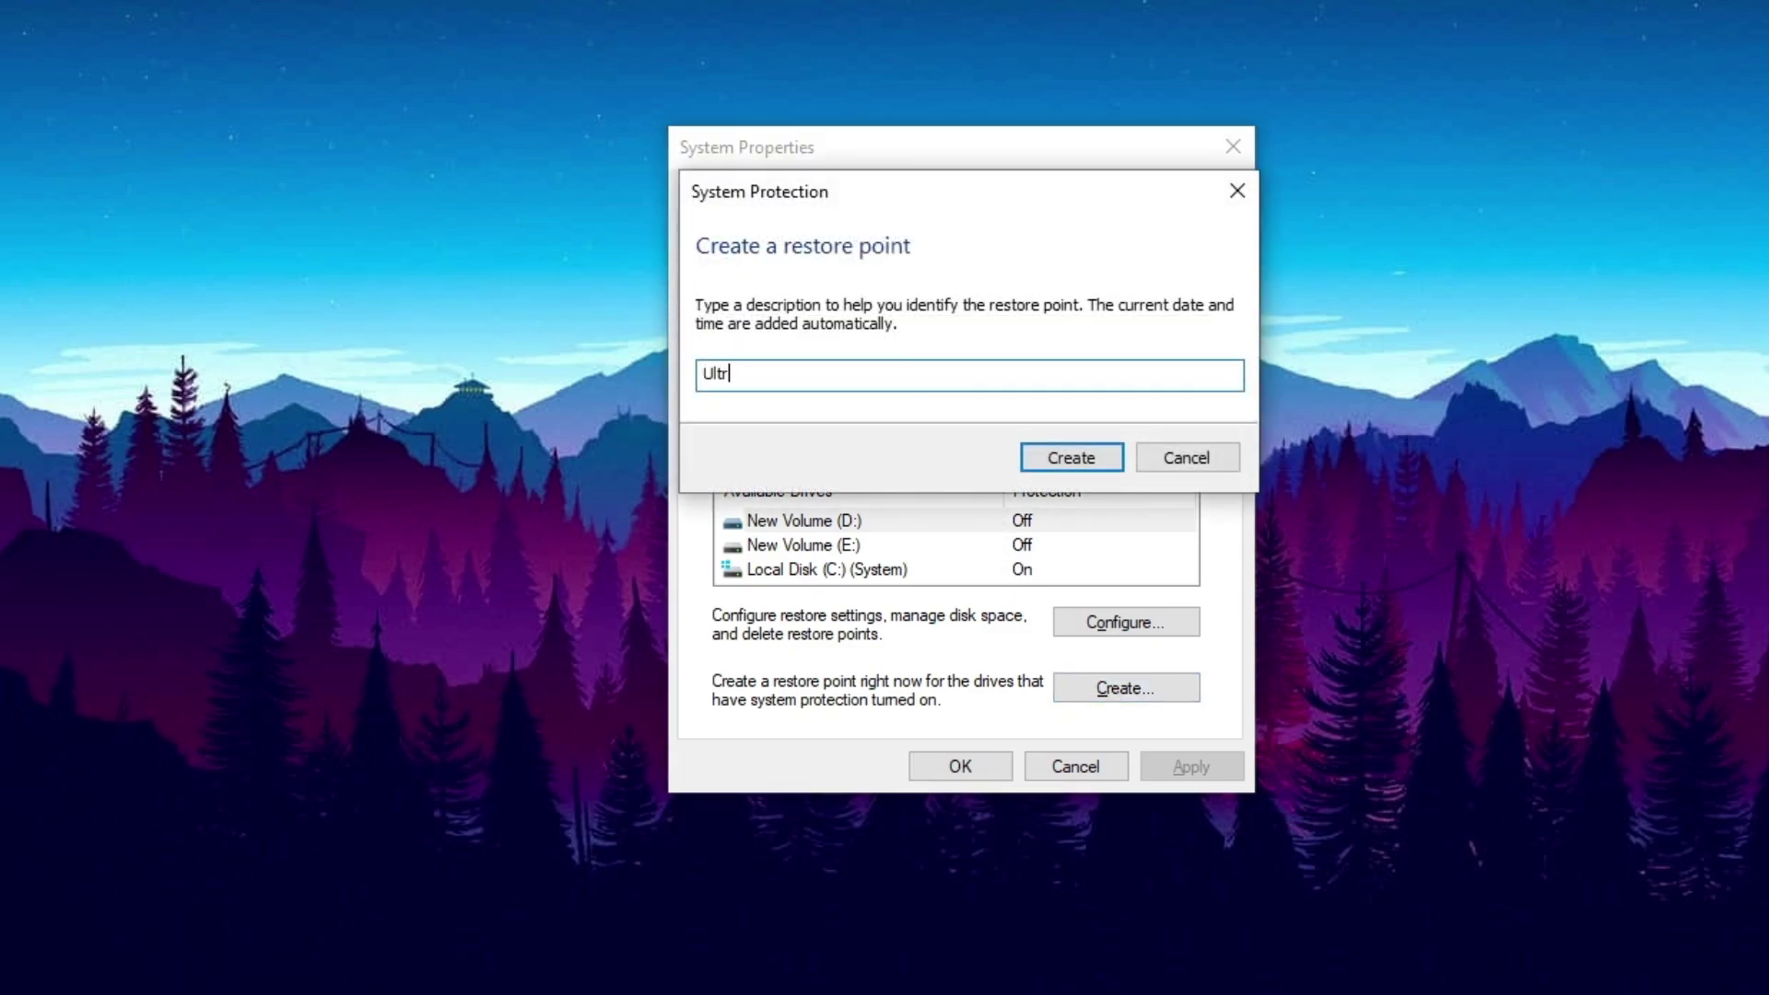
{"action": "type", "text": "a Low Graphics In Fortnite"}
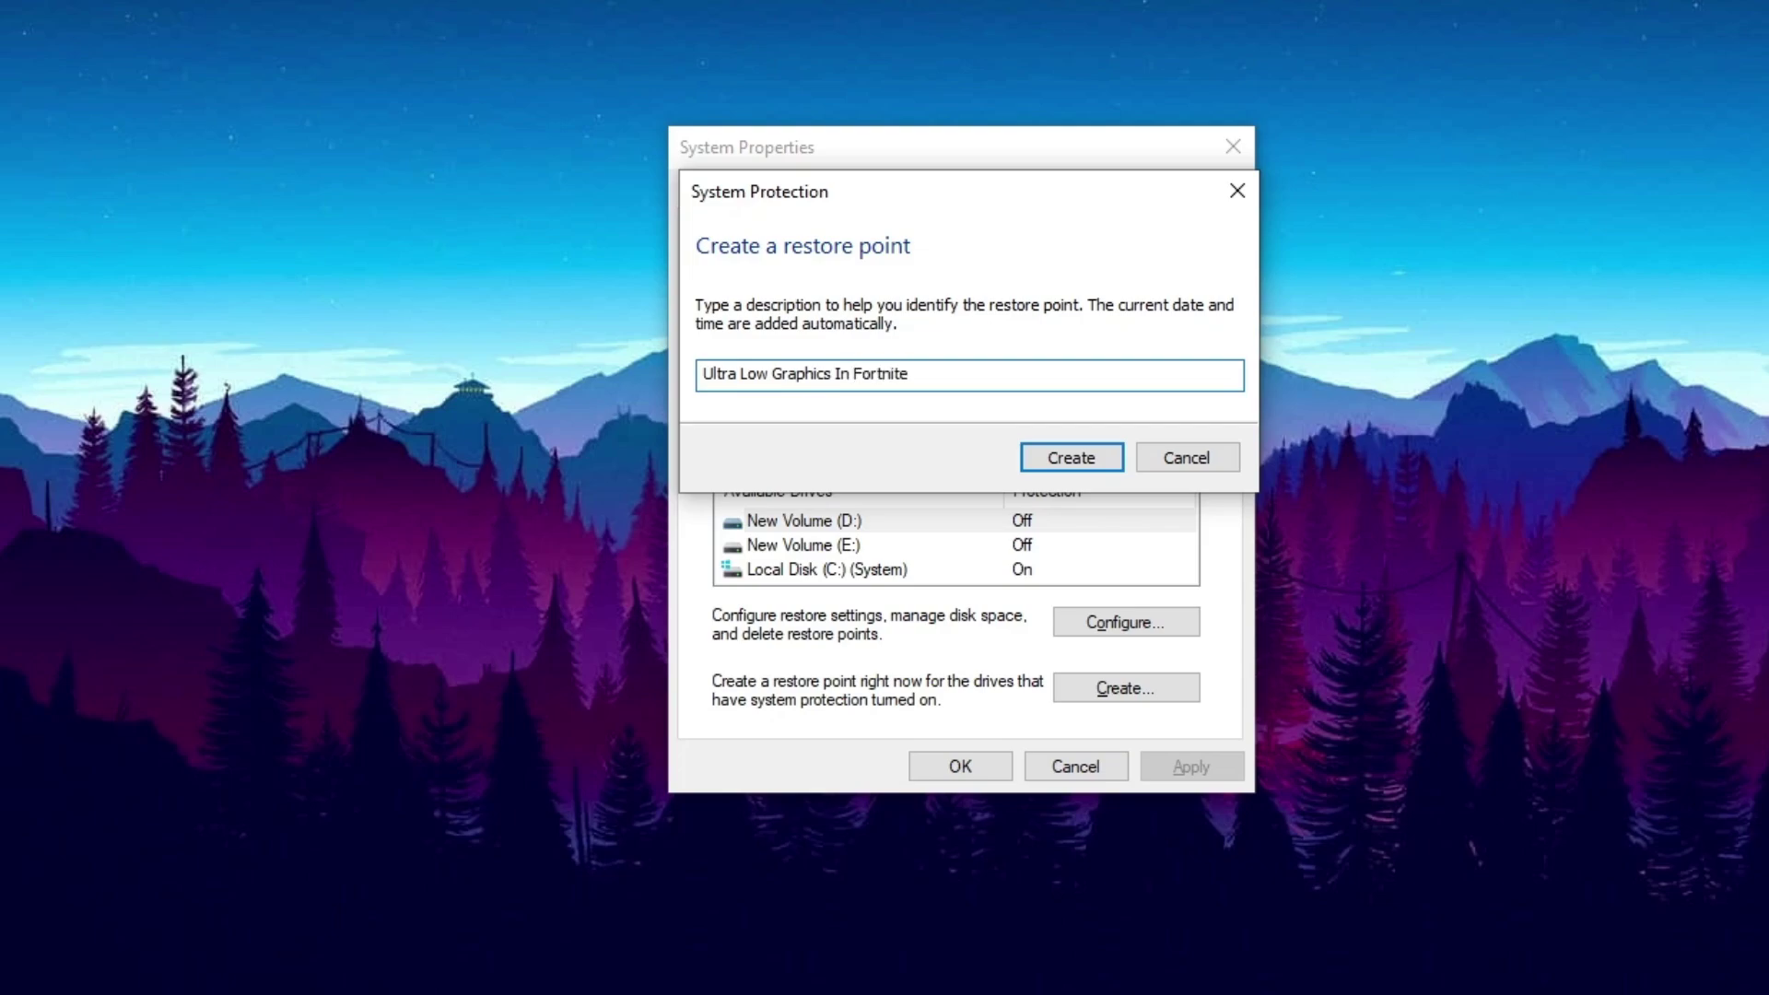
{"action": "left_click", "coordinate": [1082, 464]}
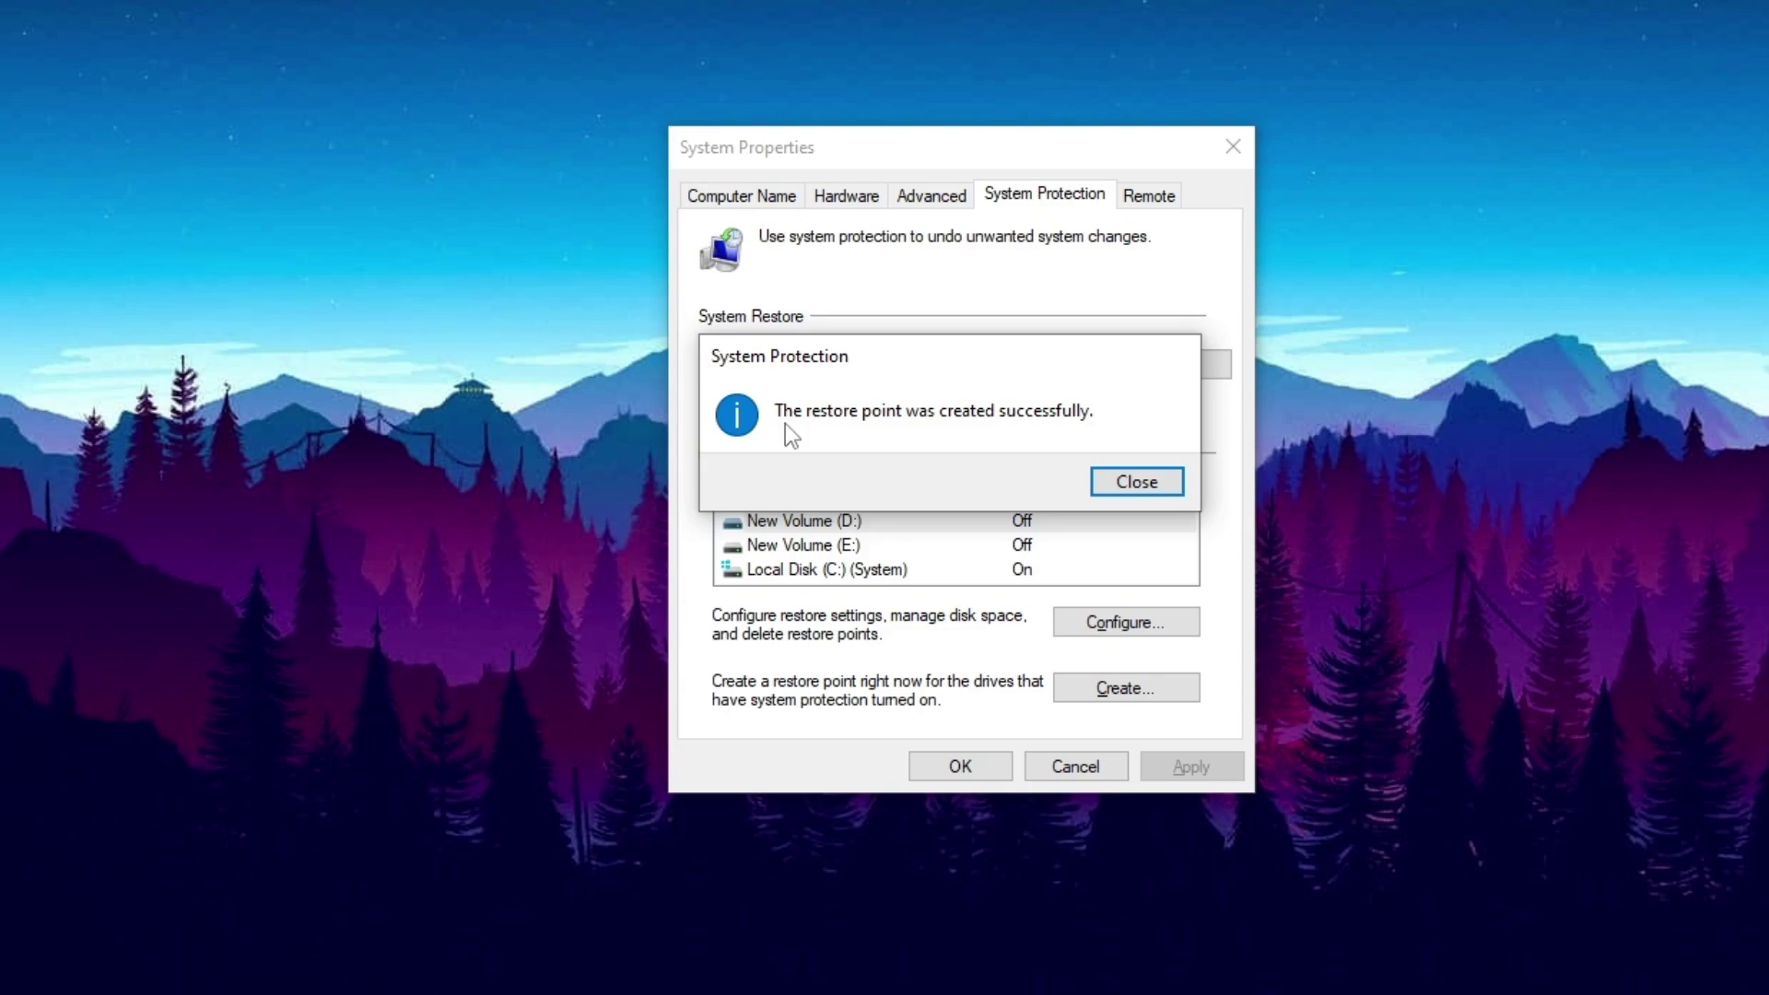
{"action": "left_click", "coordinate": [1138, 481]}
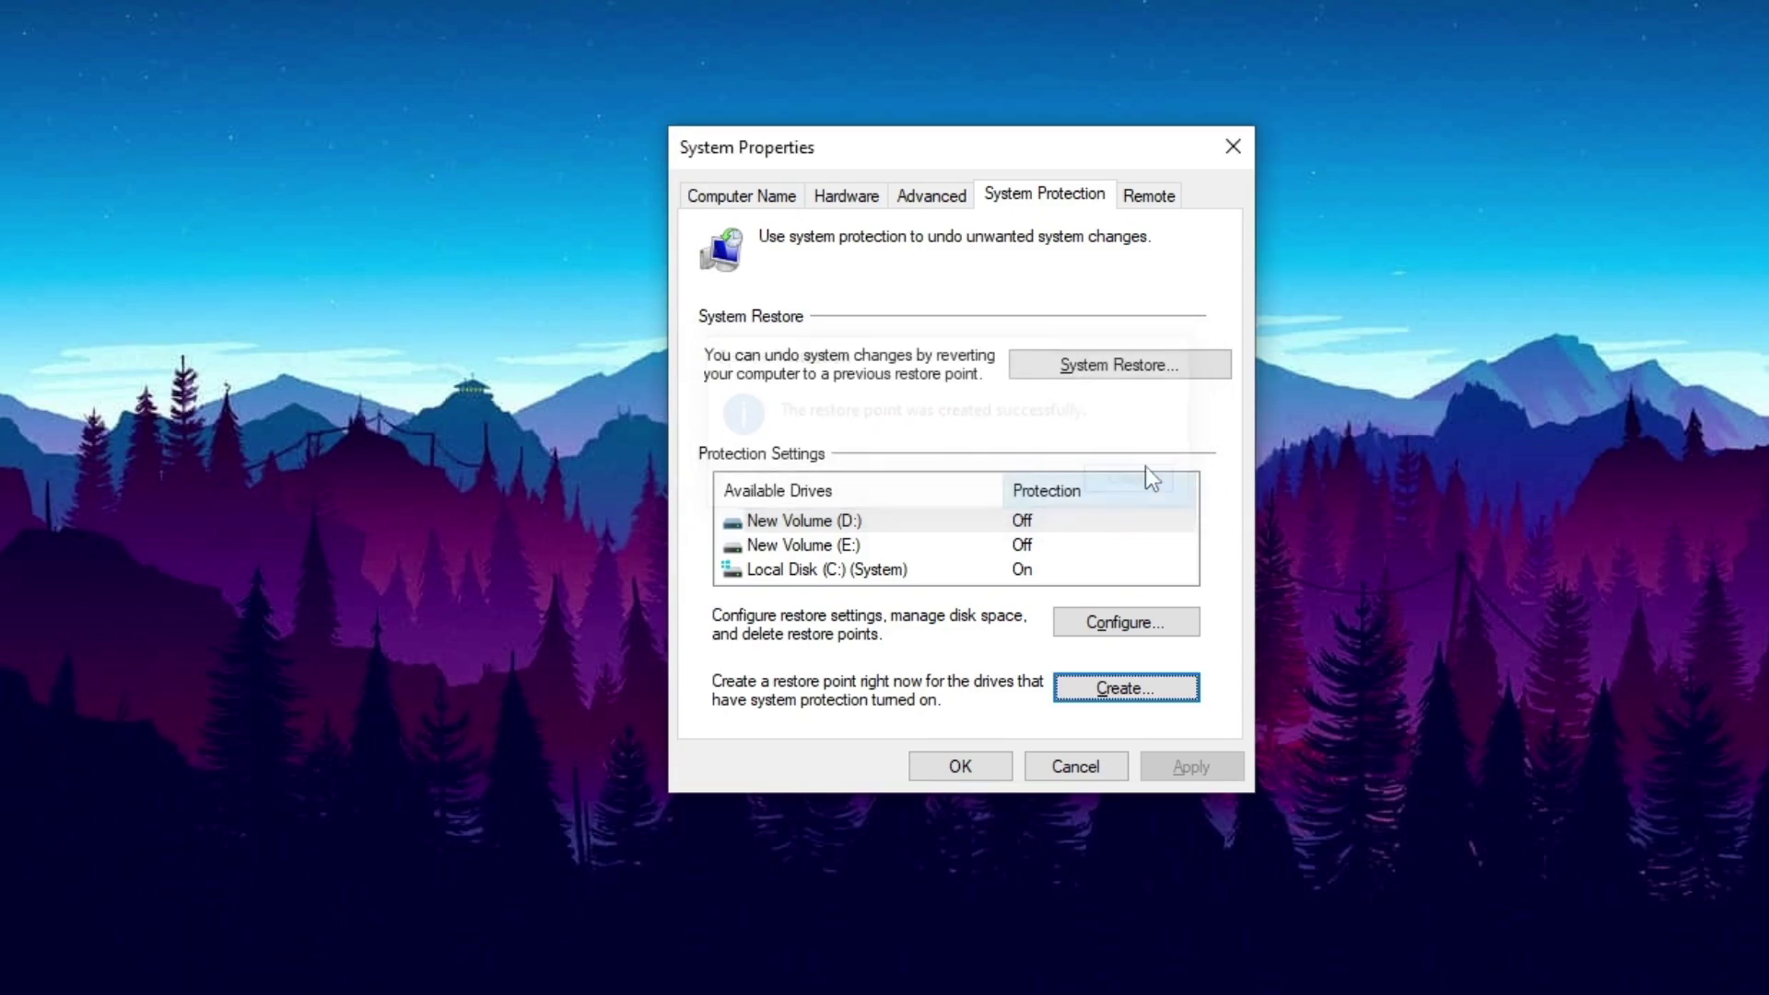
{"action": "left_click", "coordinate": [1233, 147]}
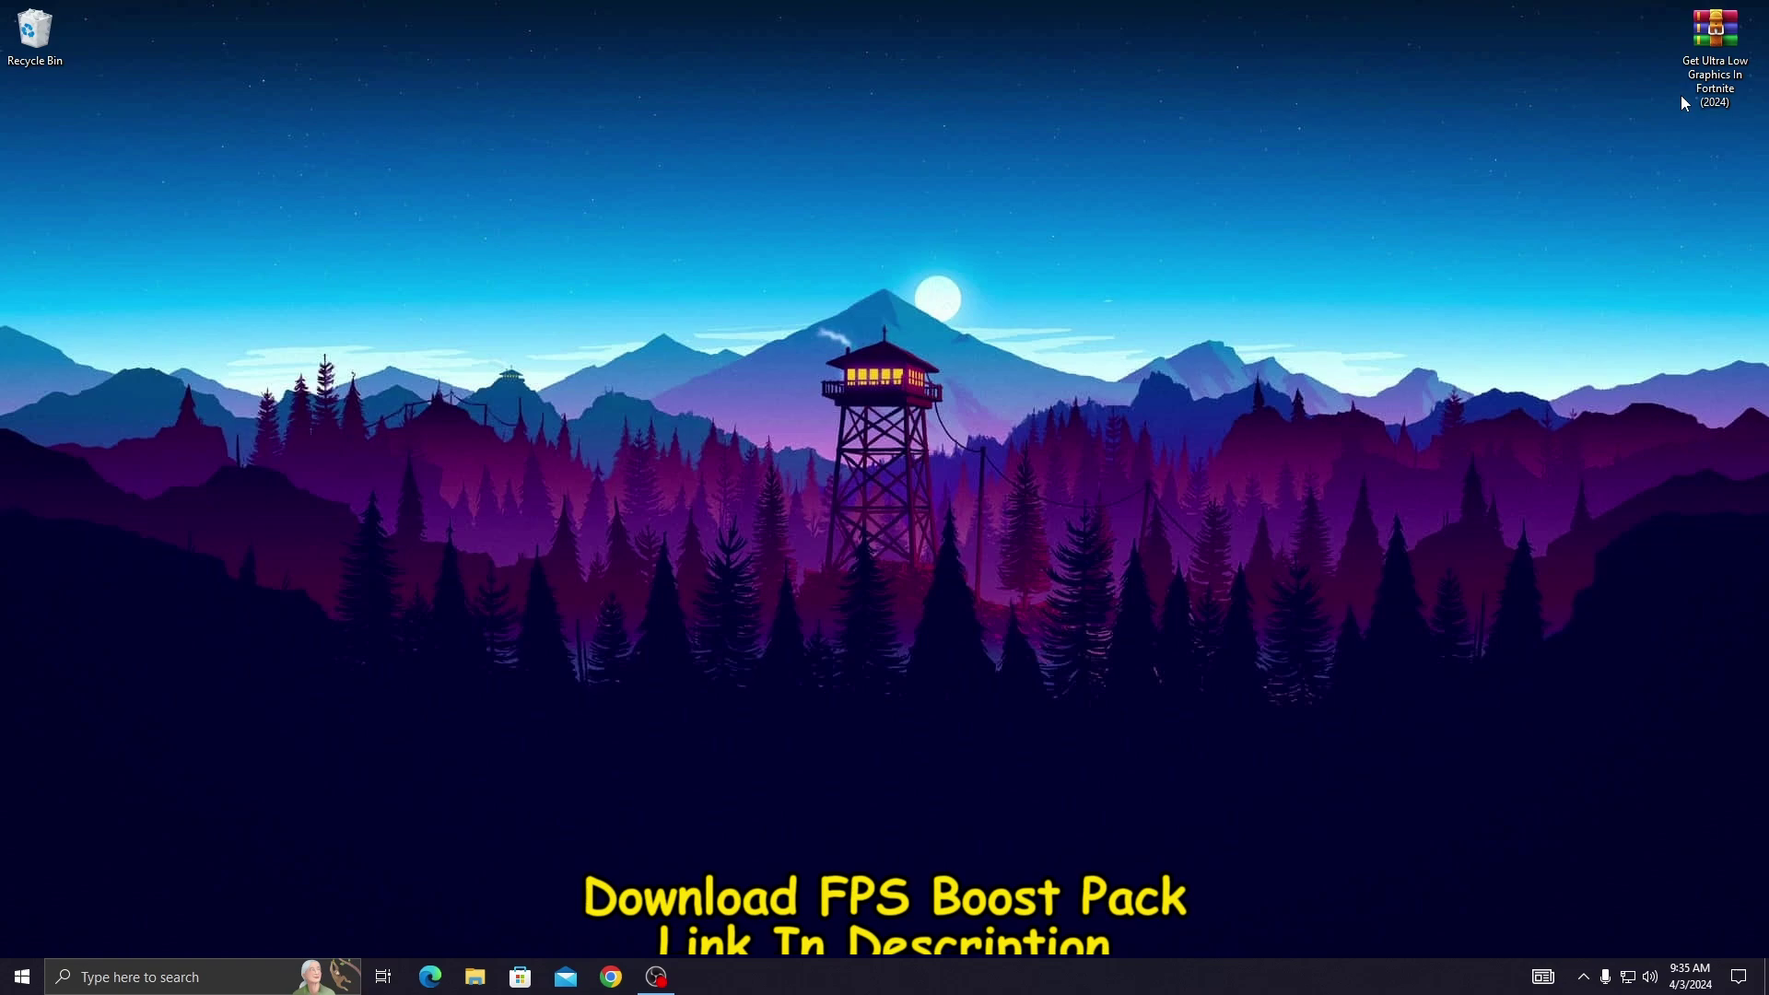
{"action": "left_click_drag", "start_coordinate": [1681, 96], "coordinate": [912, 243]}
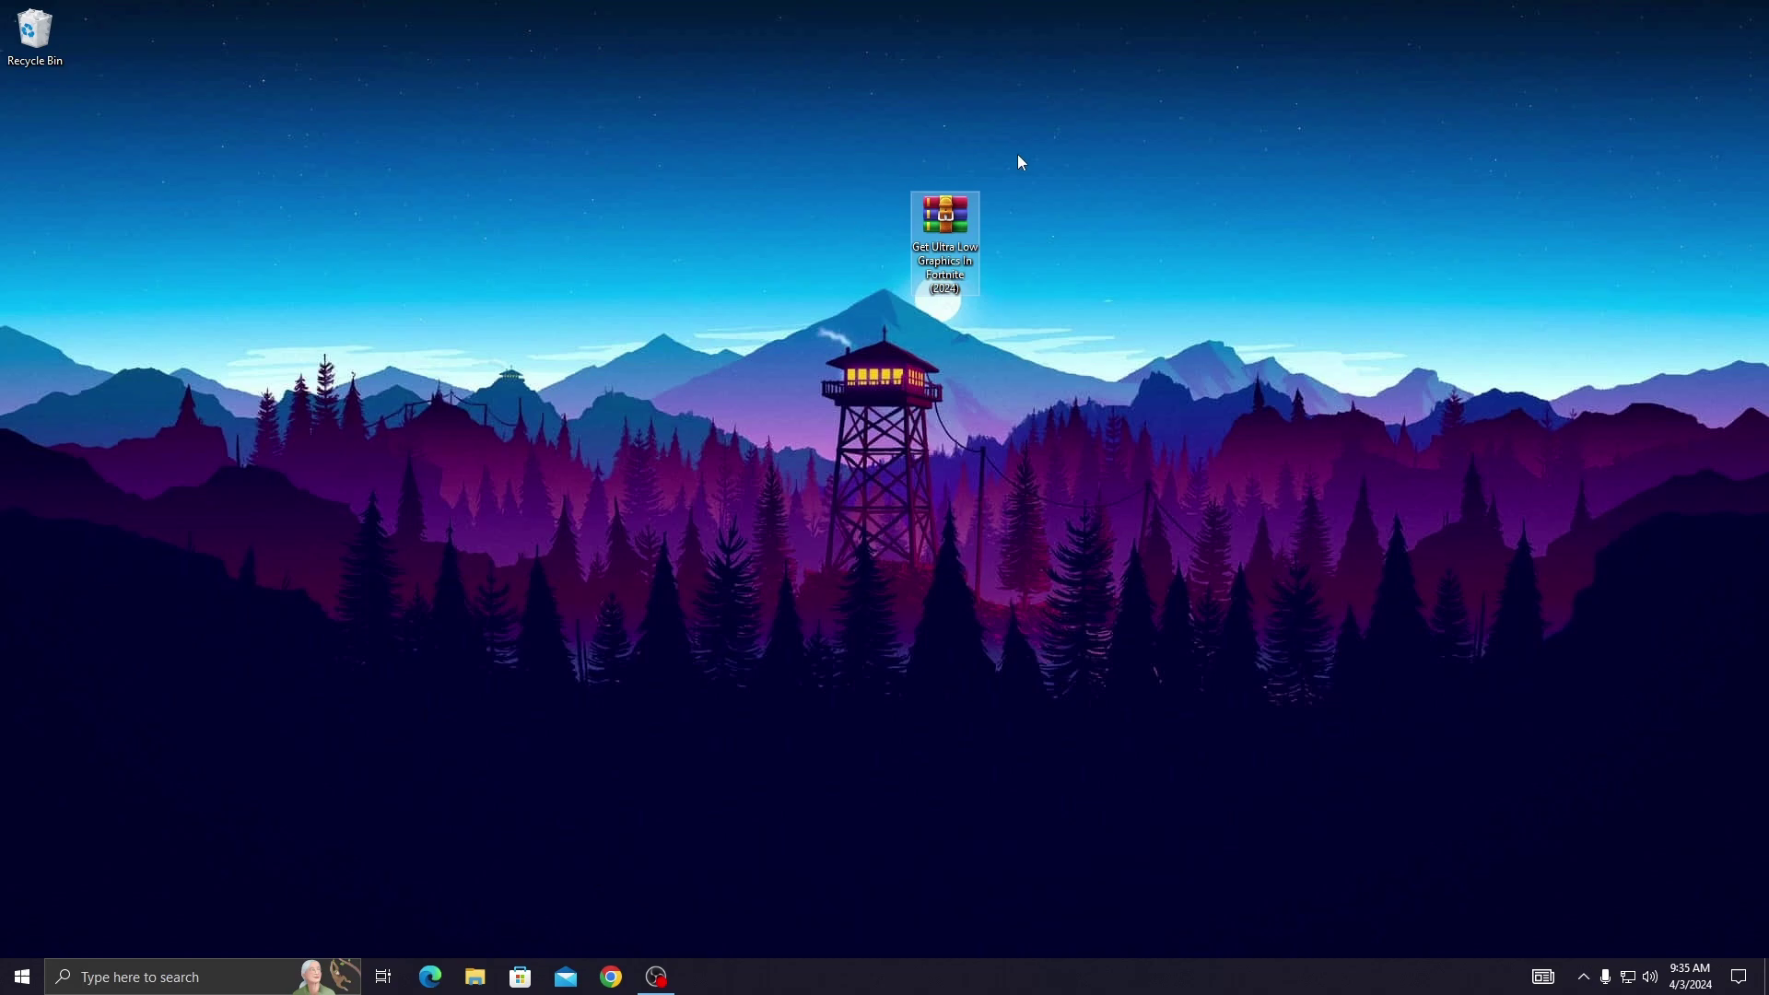
Extract the .rar here and open the 'Get Ultra Low Graphics In Fortnite (2024)' folder
{"action": "mouse_move", "coordinate": [923, 234]}
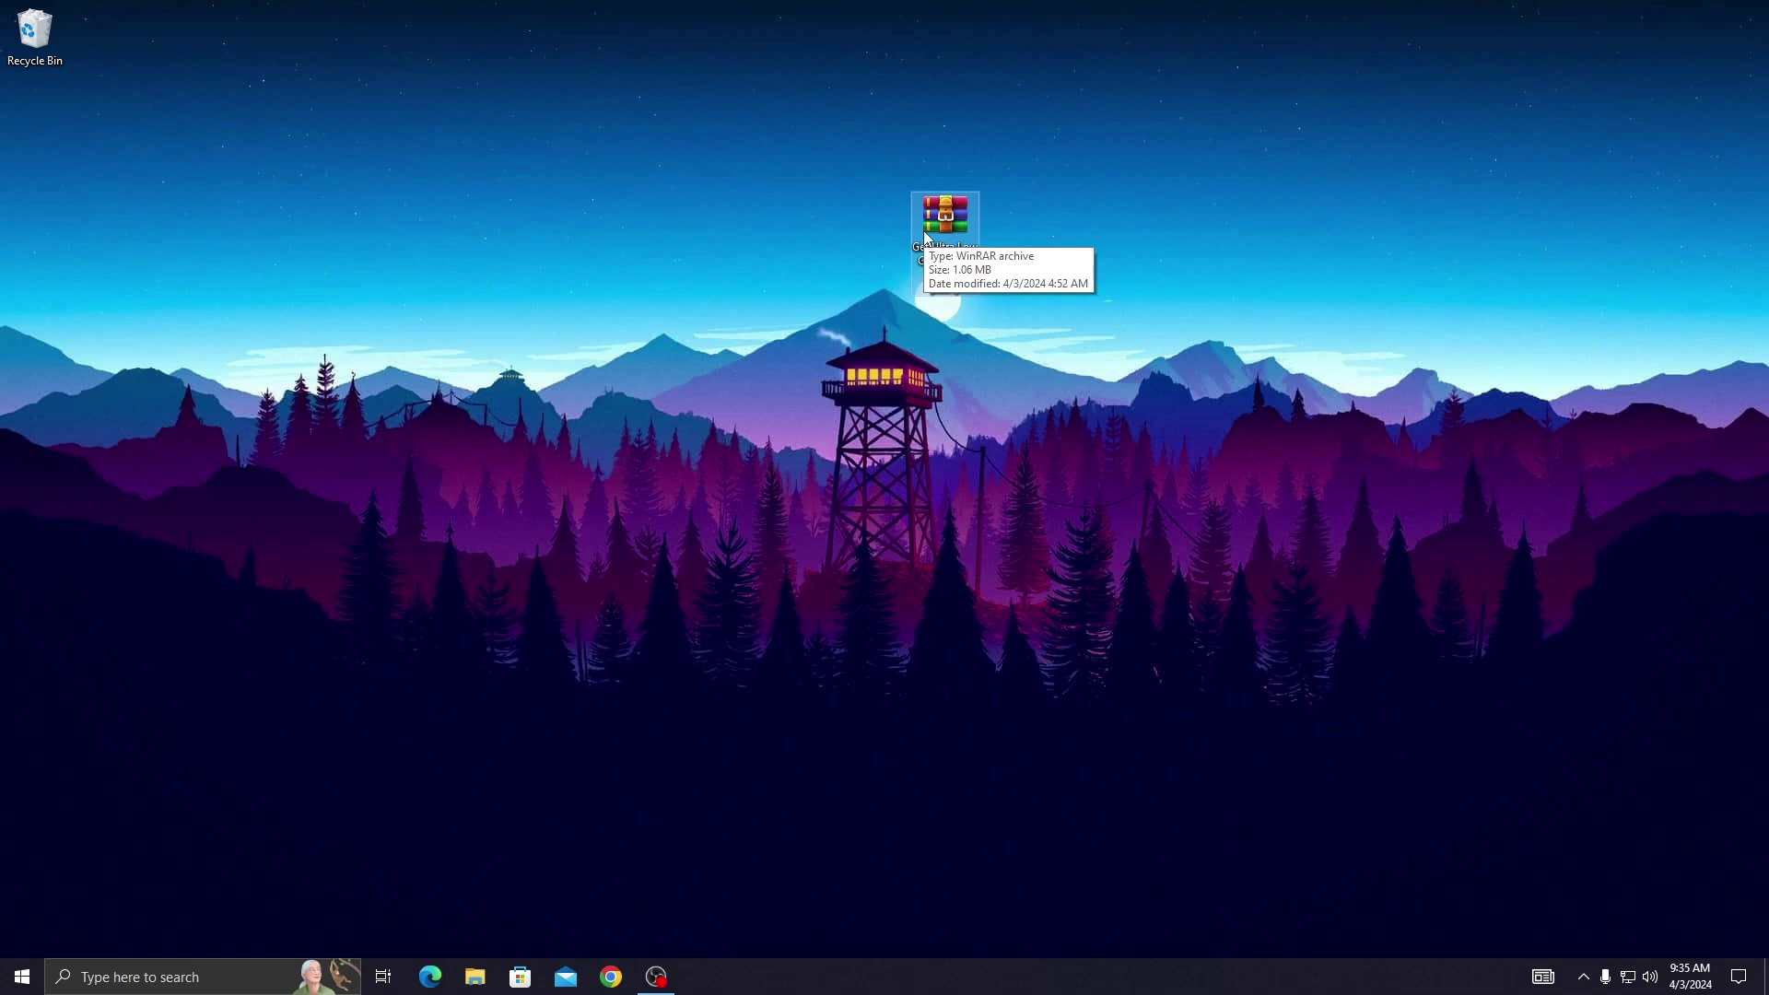
{"action": "right_click", "coordinate": [943, 228]}
{"action": "left_click", "coordinate": [1006, 305]}
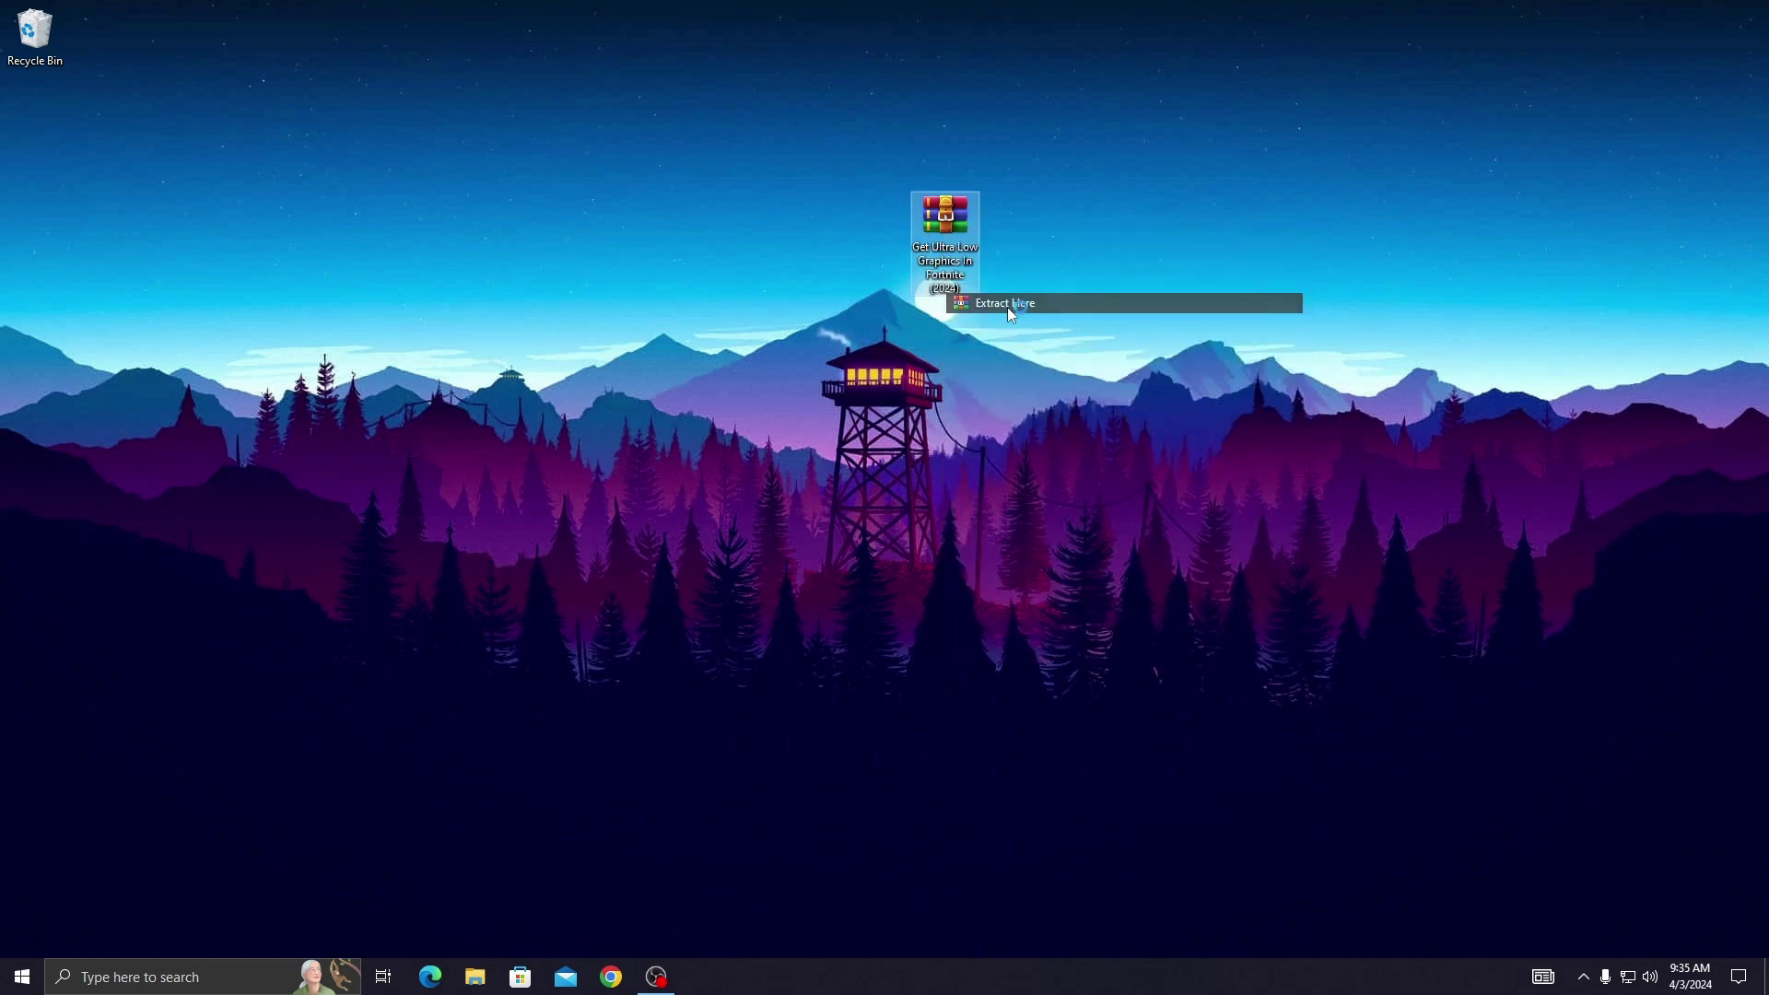
{"action": "right_click", "coordinate": [40, 138]}
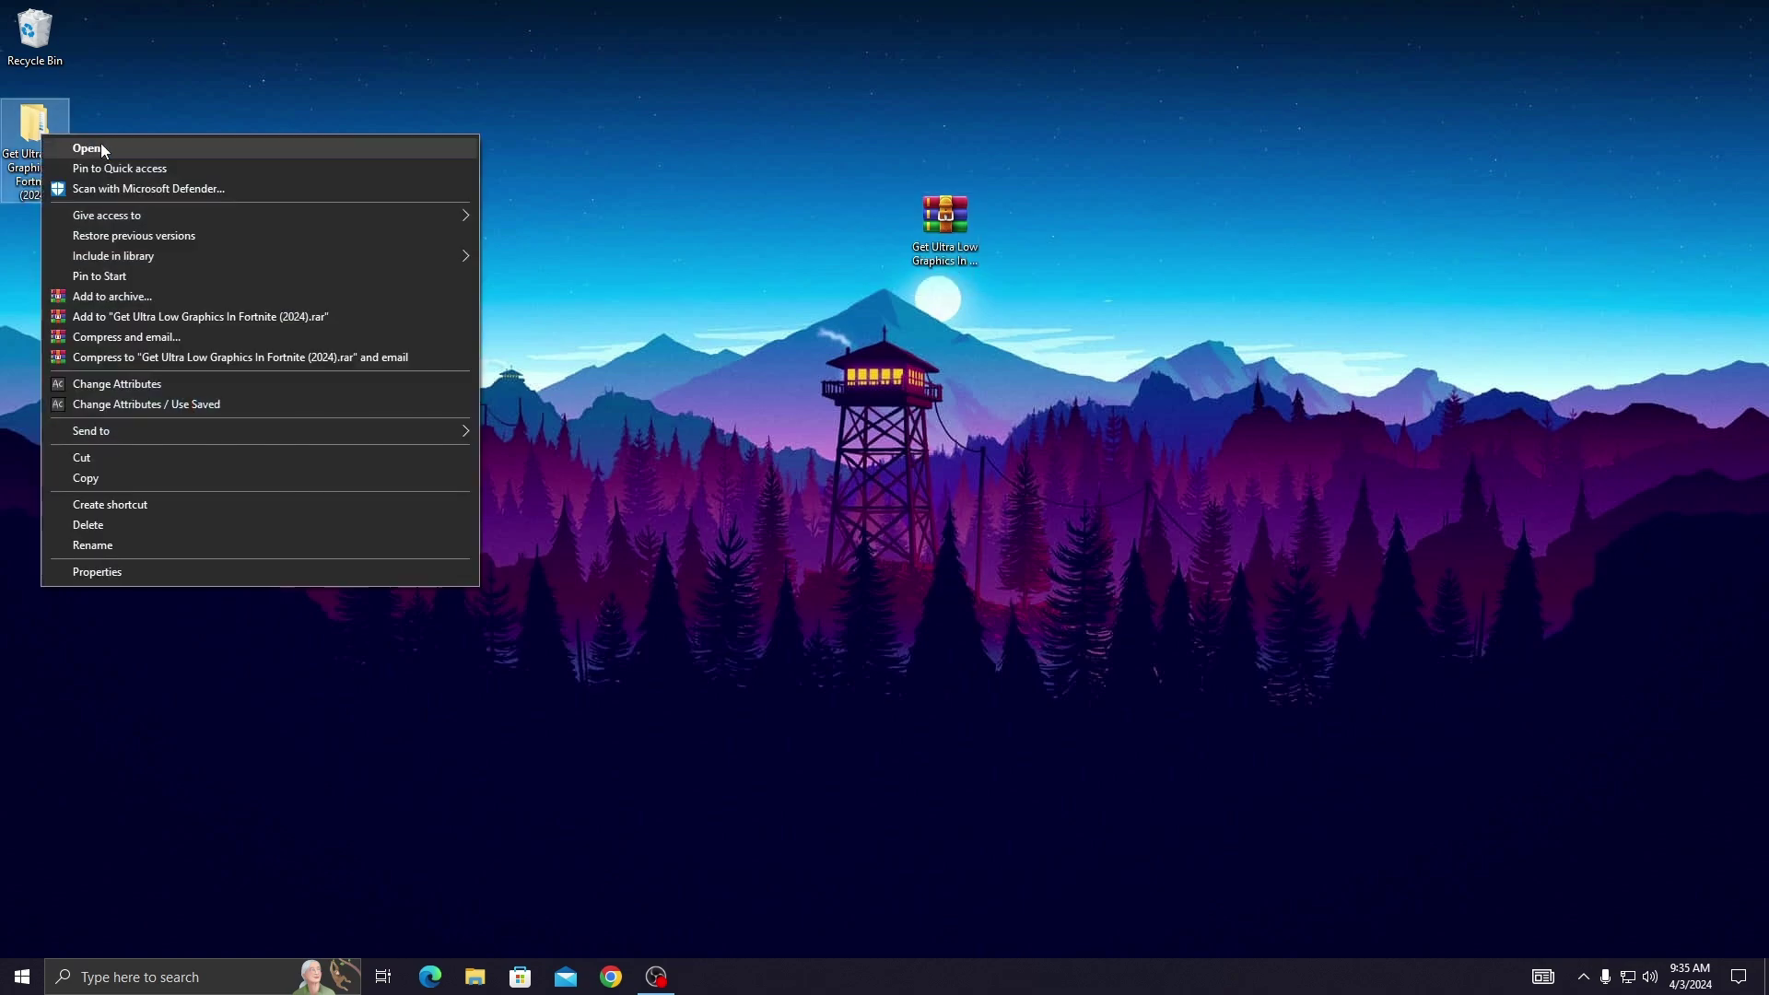
{"action": "left_click", "coordinate": [102, 145]}
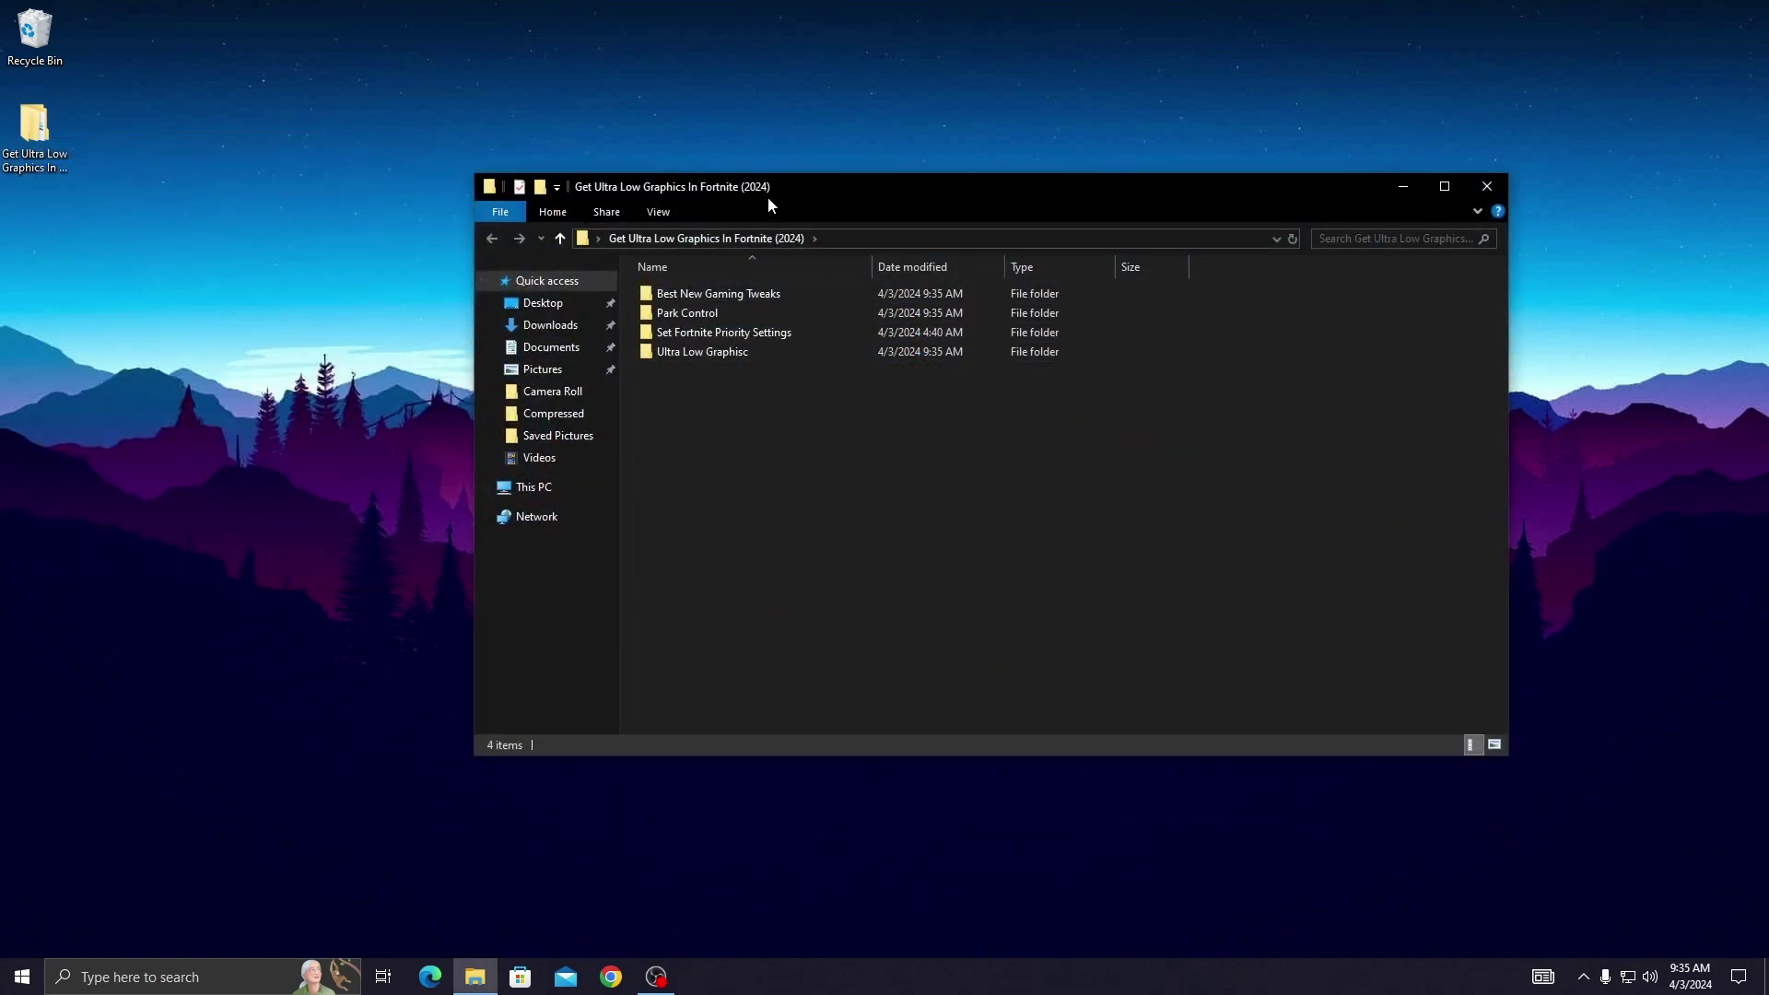
In Best New Gaming Tweaks > Animations, run Disable Animations (default) as administrator
{"action": "left_click_drag", "start_coordinate": [780, 193], "coordinate": [684, 189]}
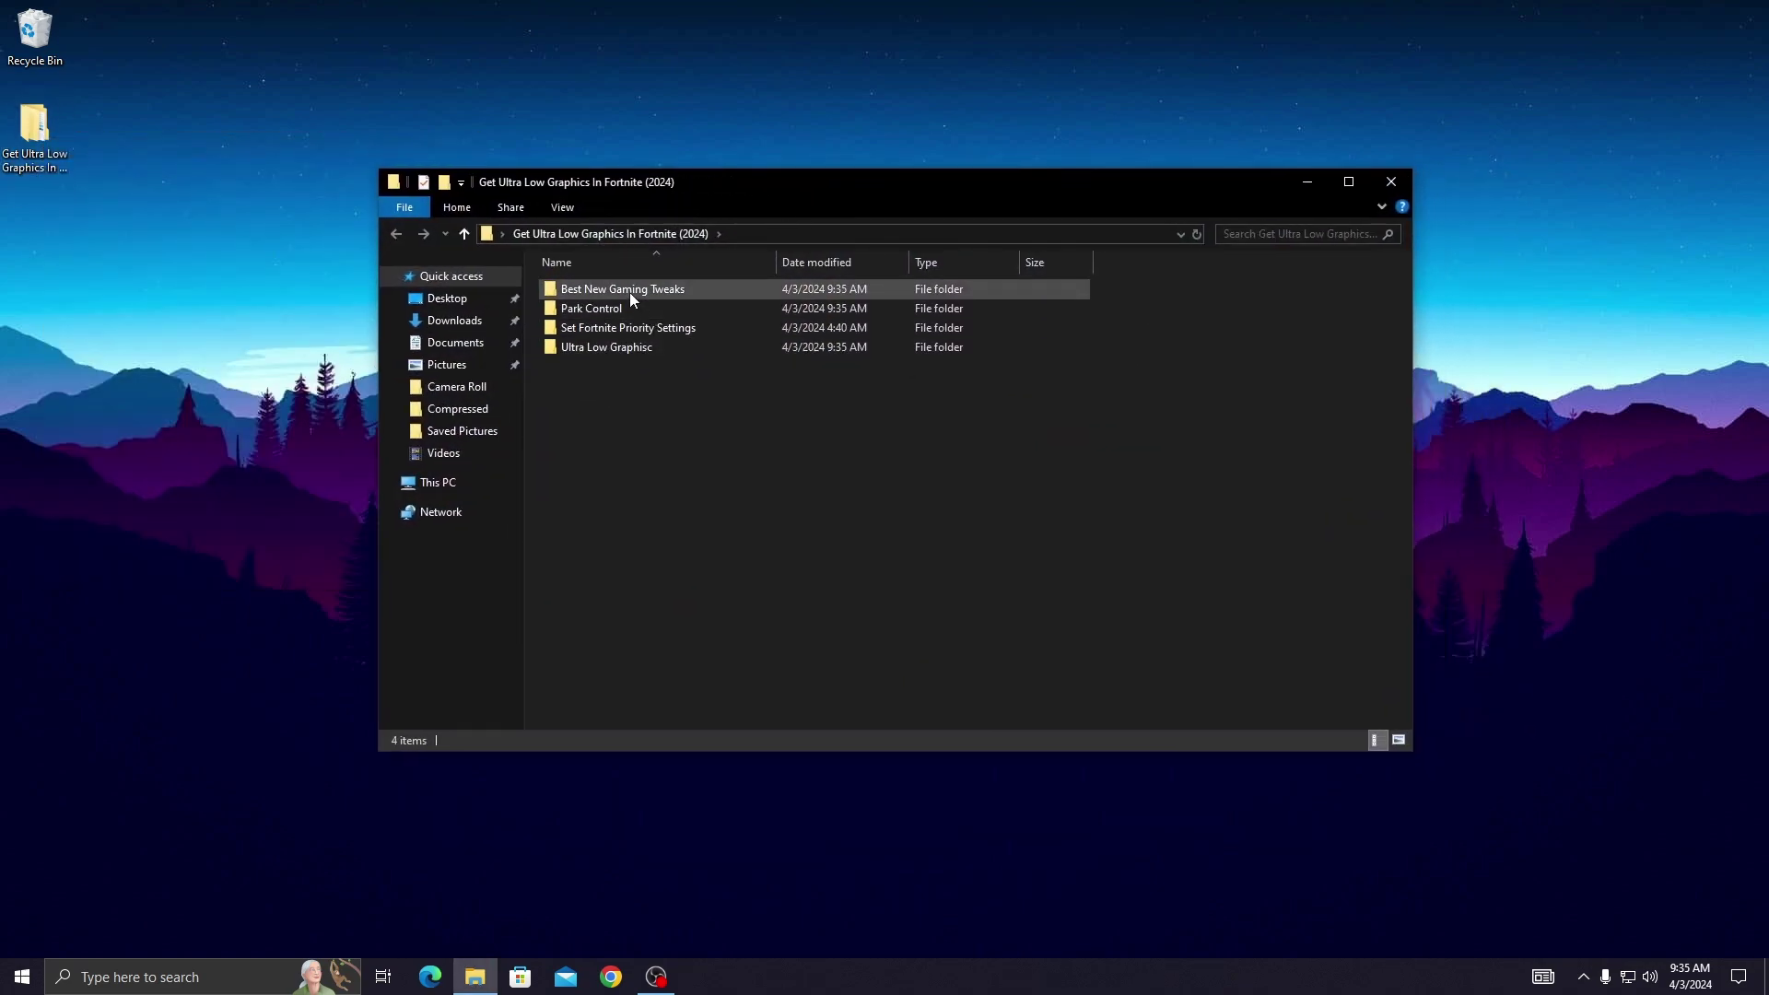
{"action": "left_click", "coordinate": [628, 291]}
{"action": "right_click", "coordinate": [628, 291]}
{"action": "left_click", "coordinate": [693, 311]}
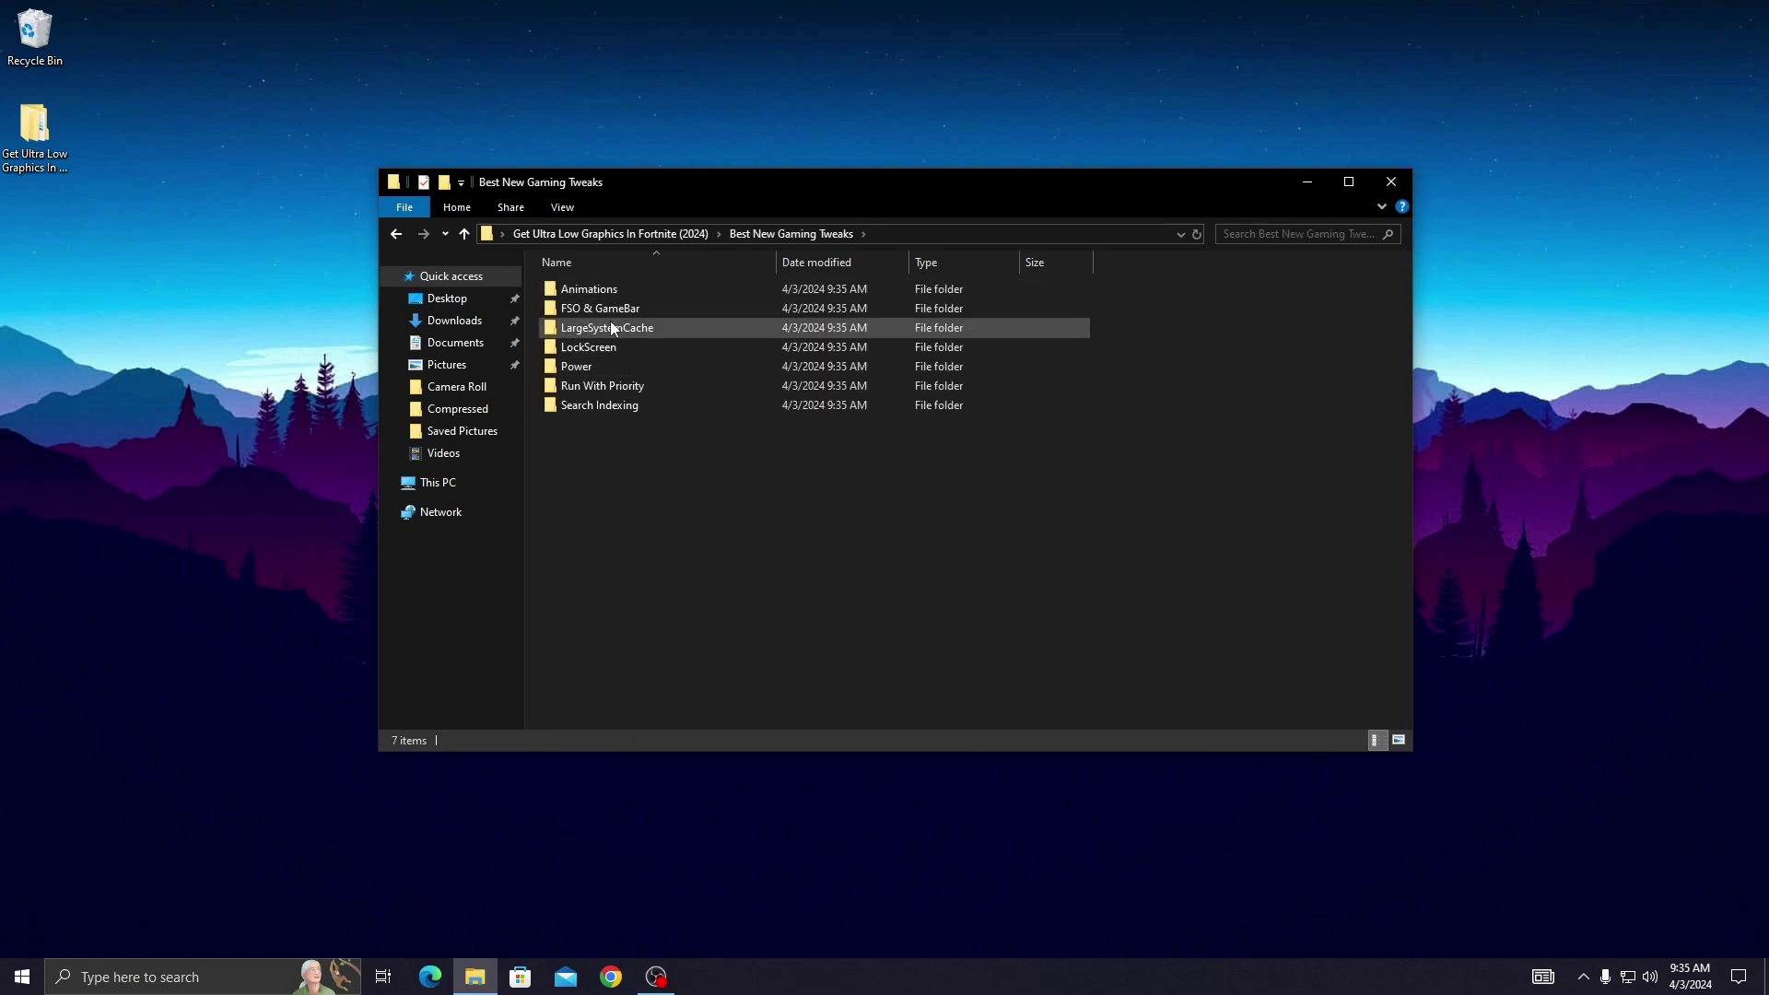
{"action": "right_click", "coordinate": [615, 296]}
{"action": "left_click", "coordinate": [672, 313]}
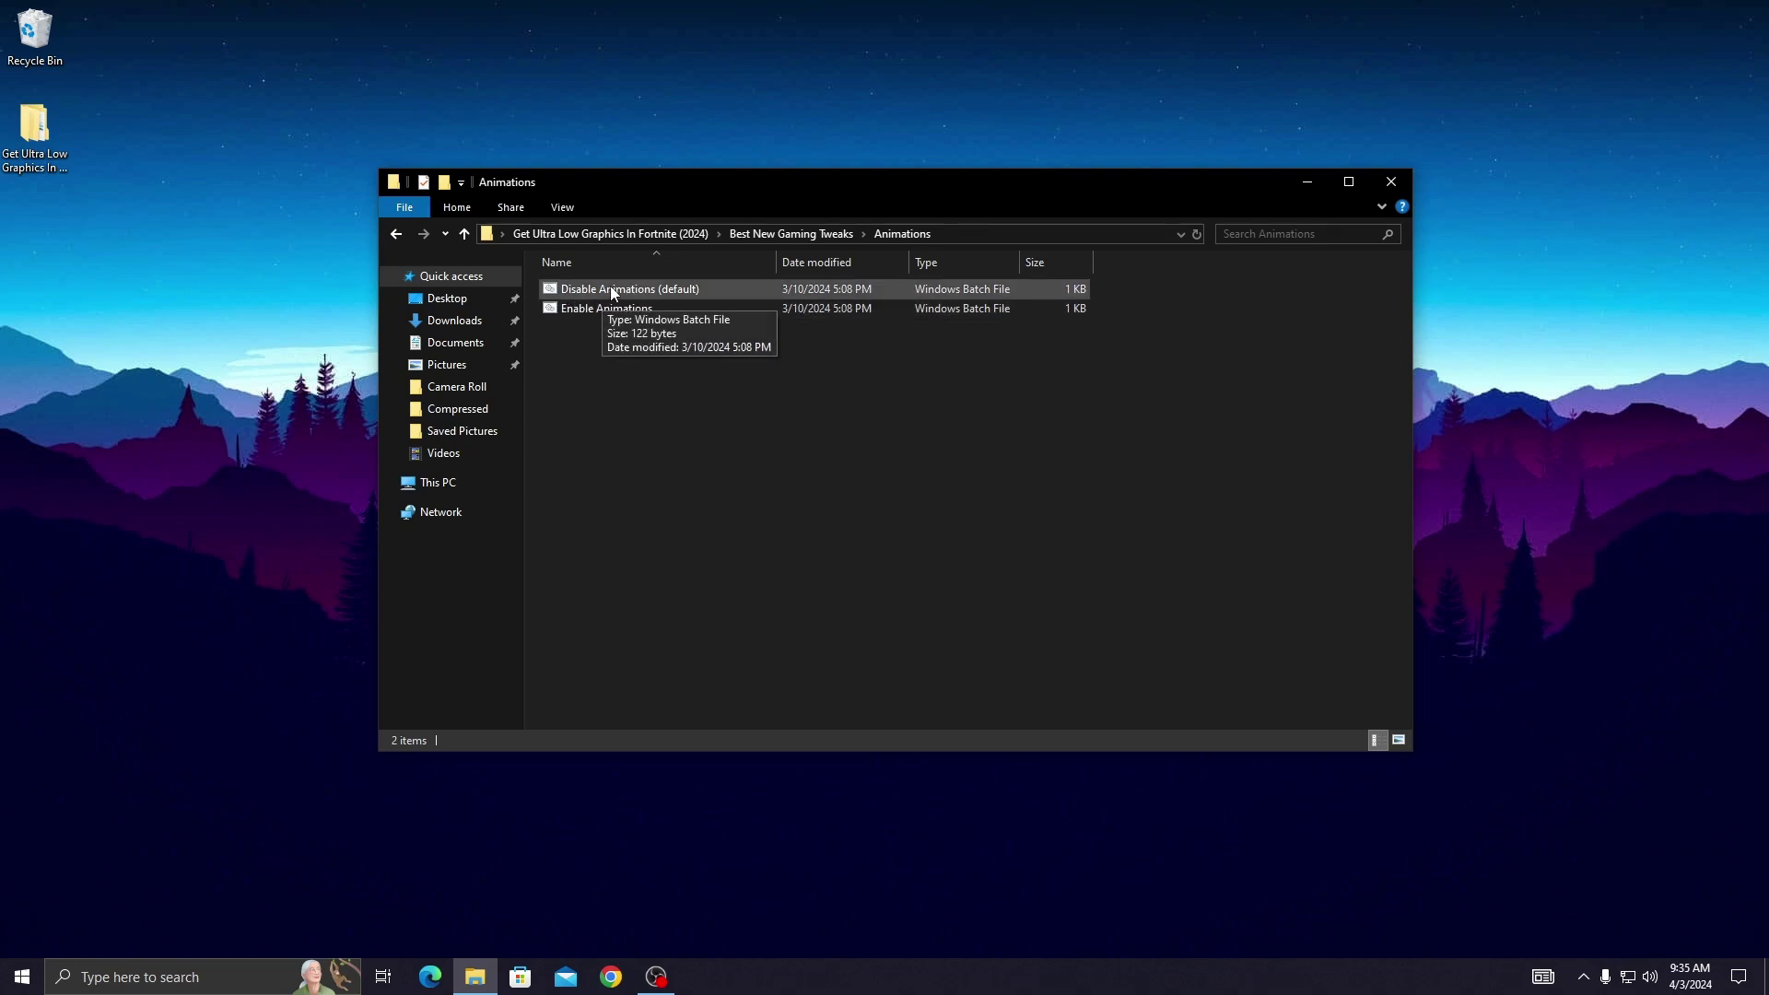
{"action": "right_click", "coordinate": [610, 285]}
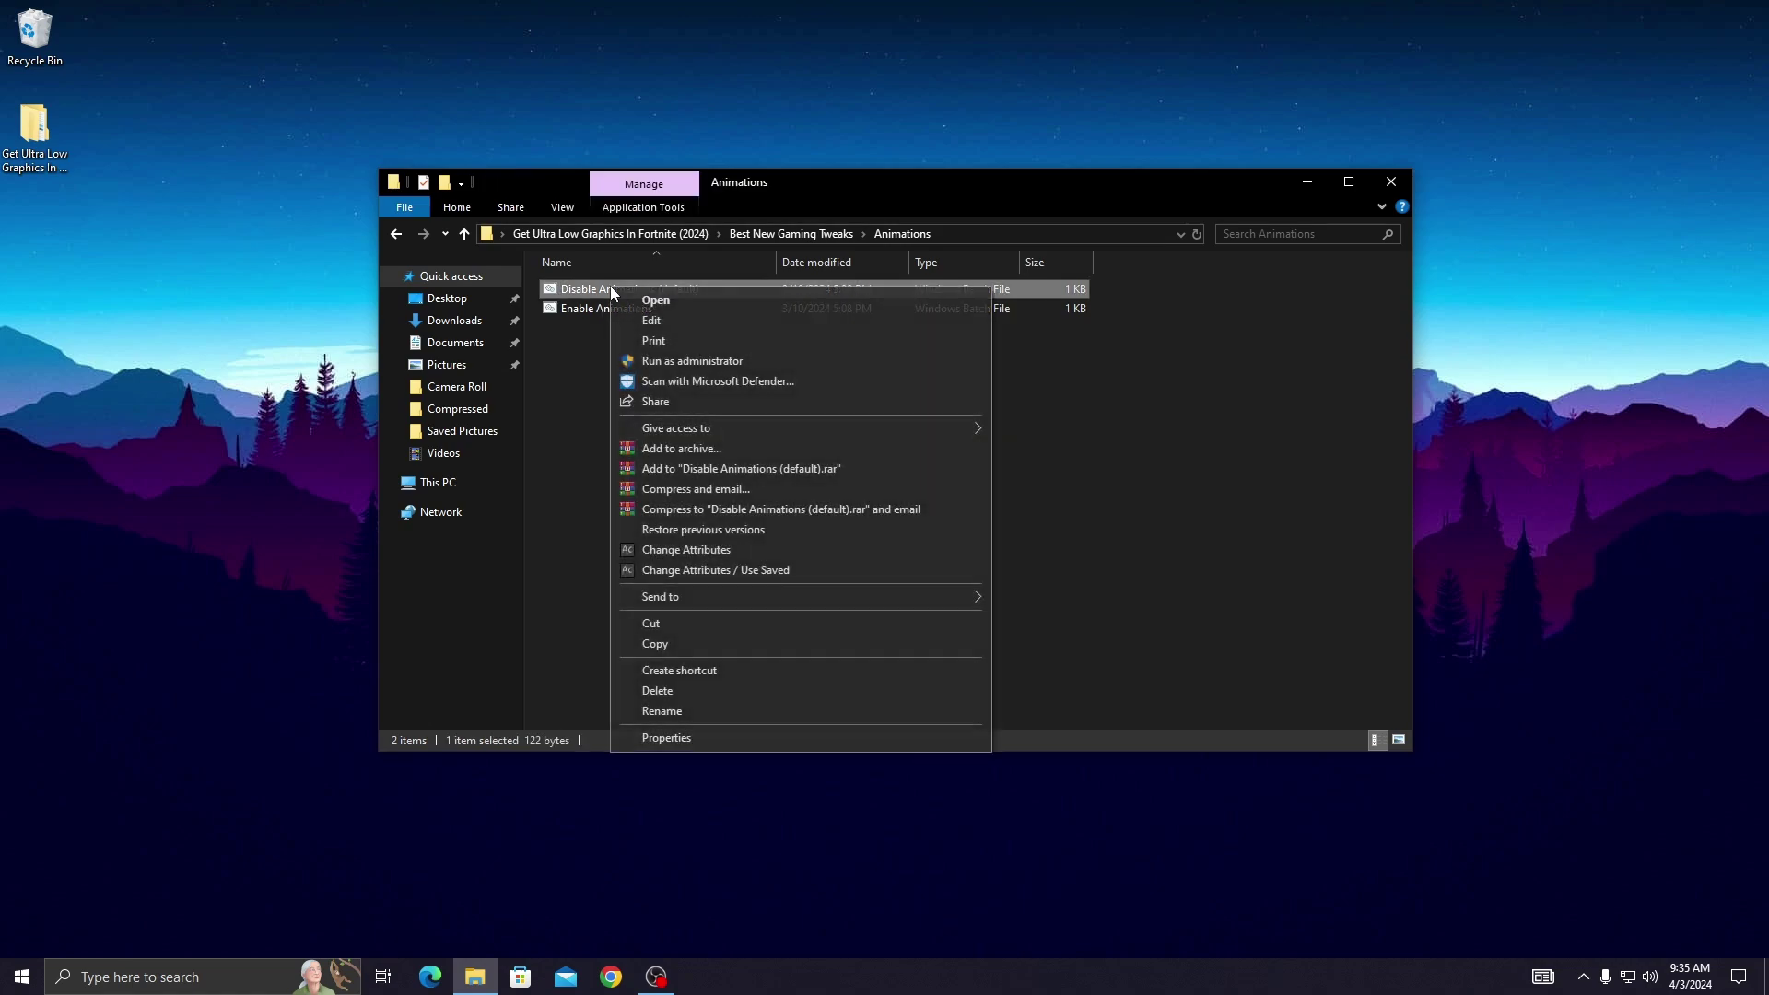
{"action": "left_click", "coordinate": [678, 360]}
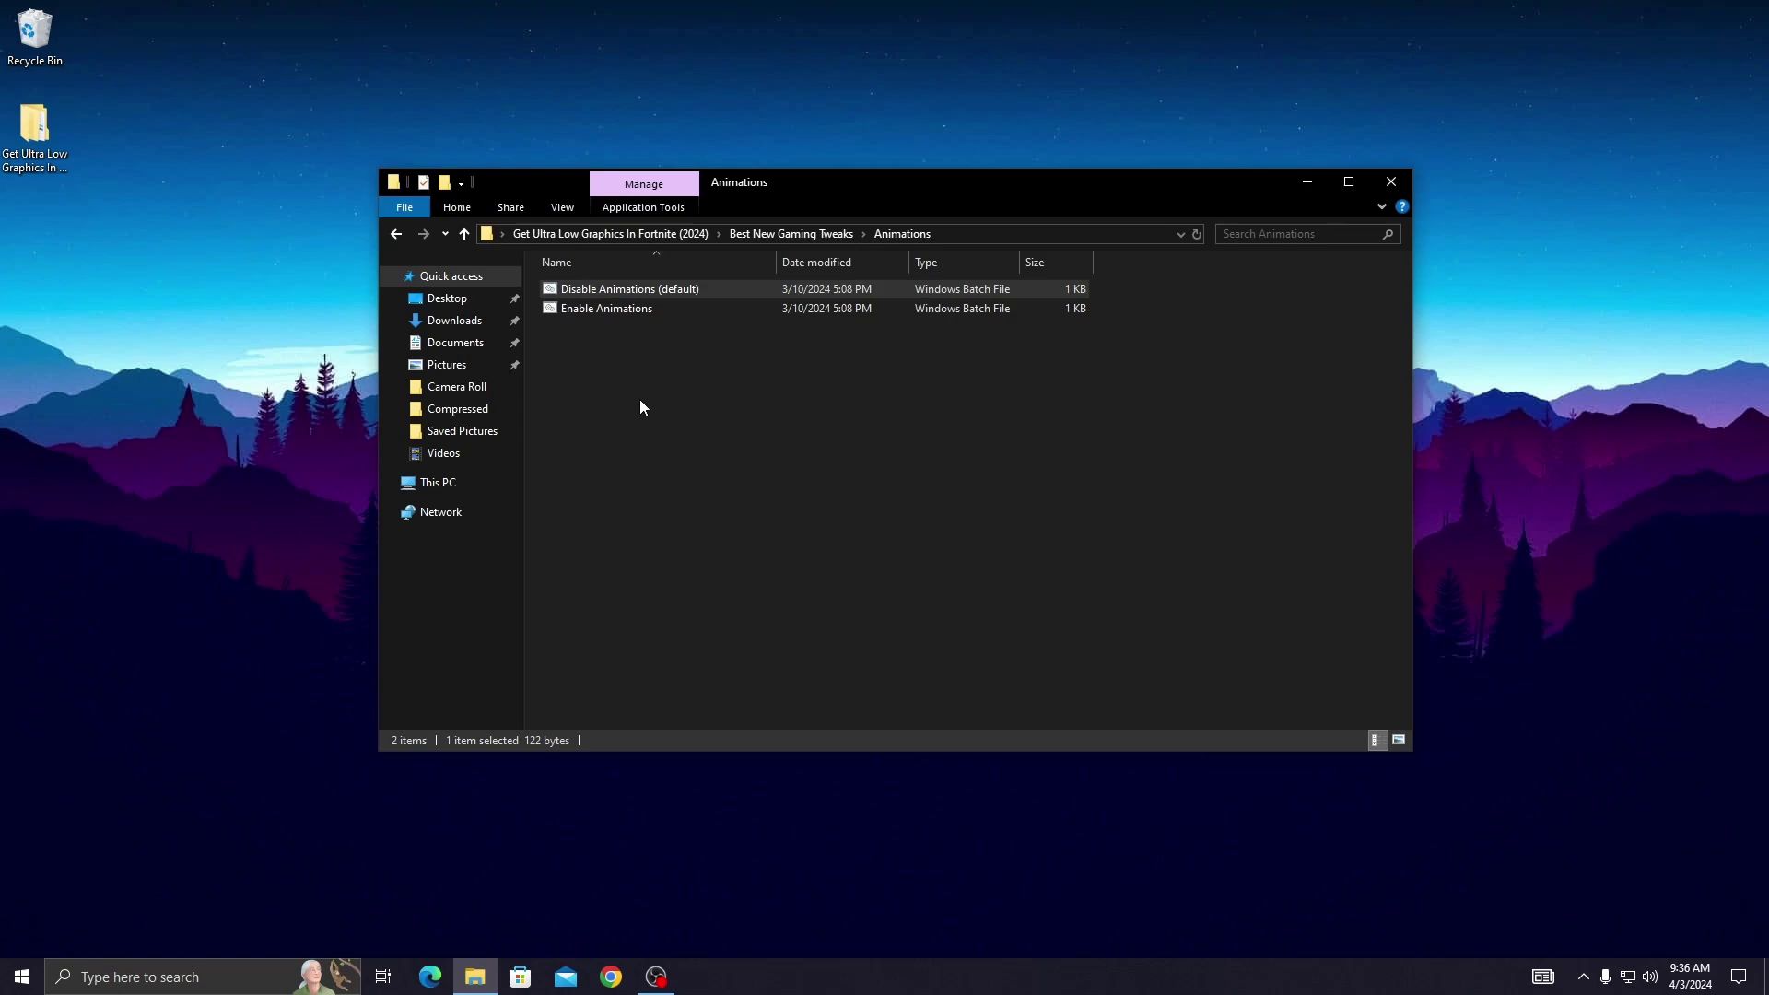
Apply the Disable FSO & Gamebar (default) registry tweak from the FSO & GameBar folder
{"action": "left_click", "coordinate": [395, 235]}
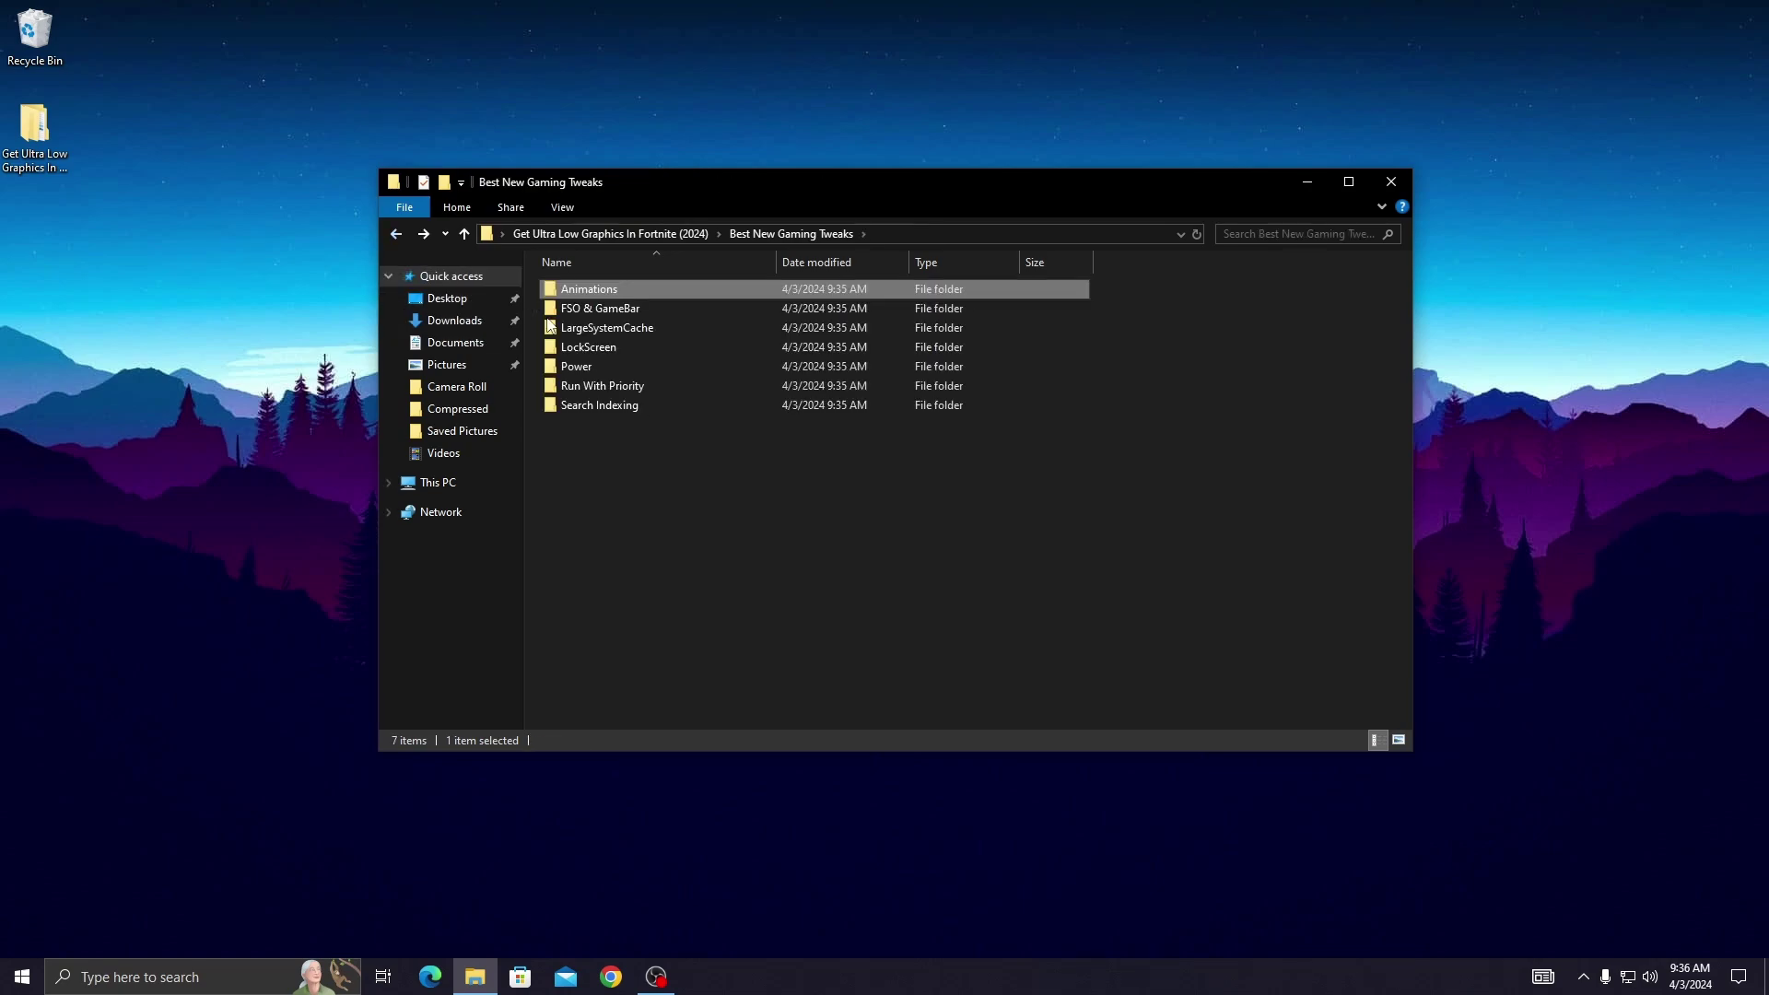
{"action": "right_click", "coordinate": [621, 310]}
{"action": "left_click", "coordinate": [652, 326]}
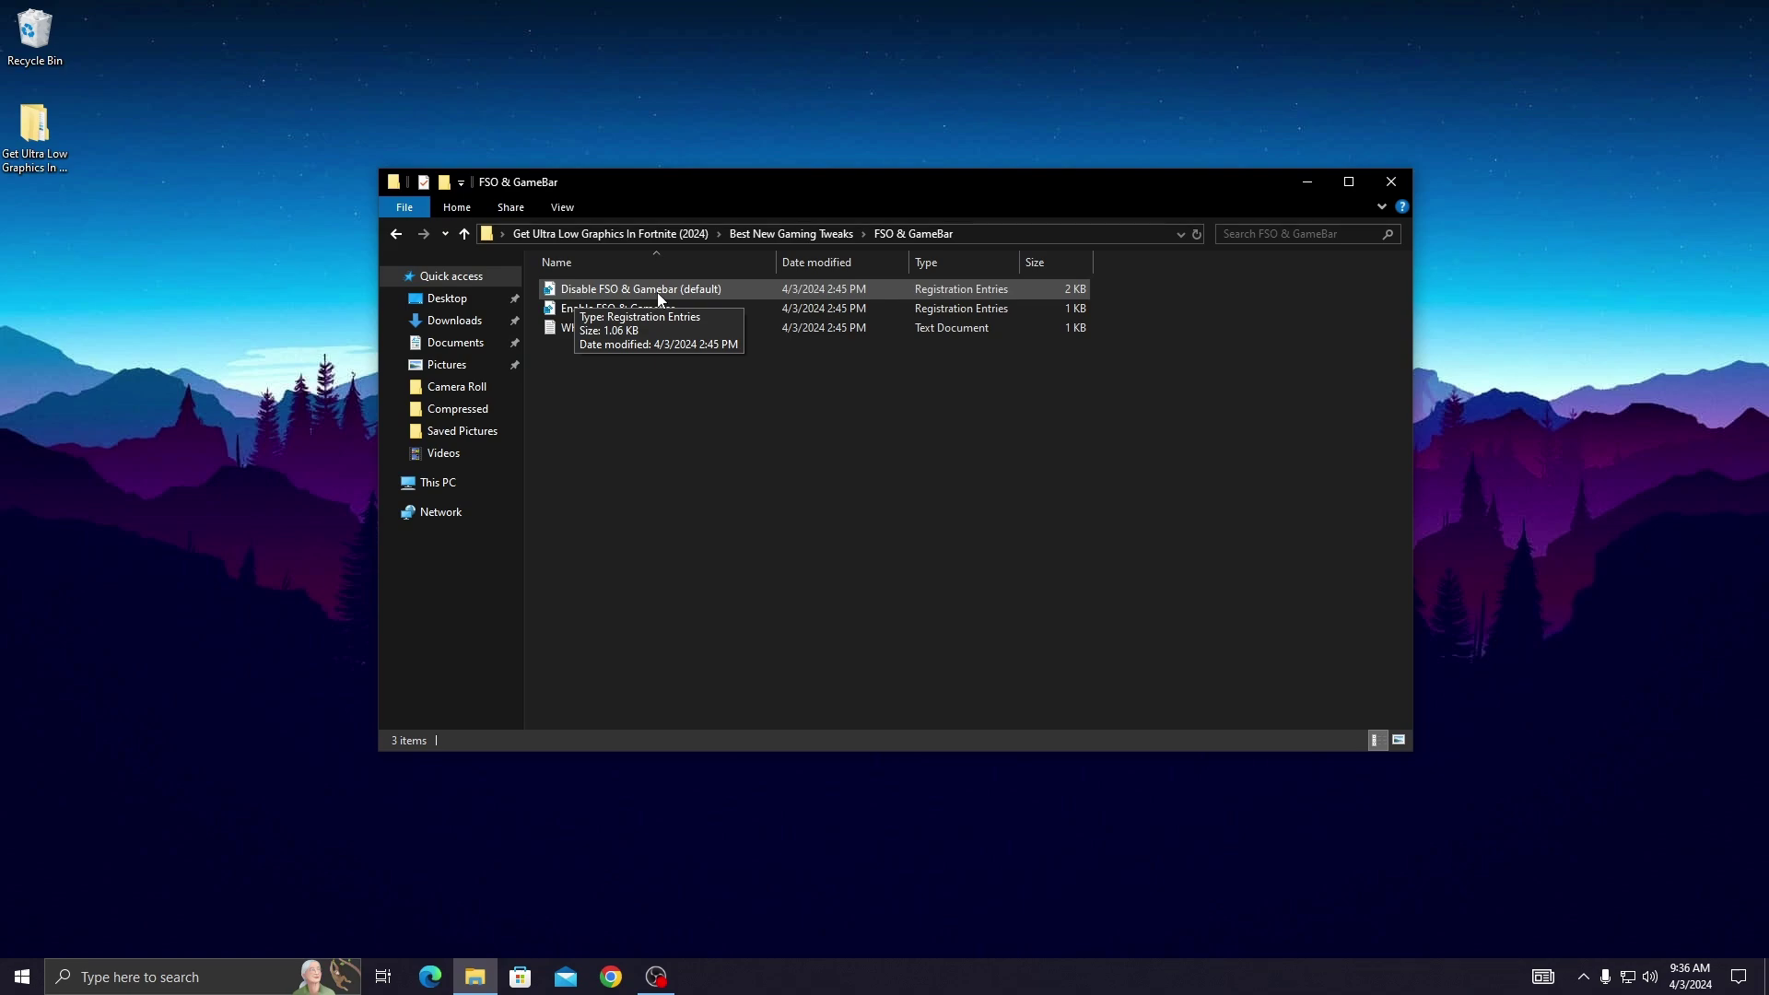
{"action": "double_click", "coordinate": [656, 291]}
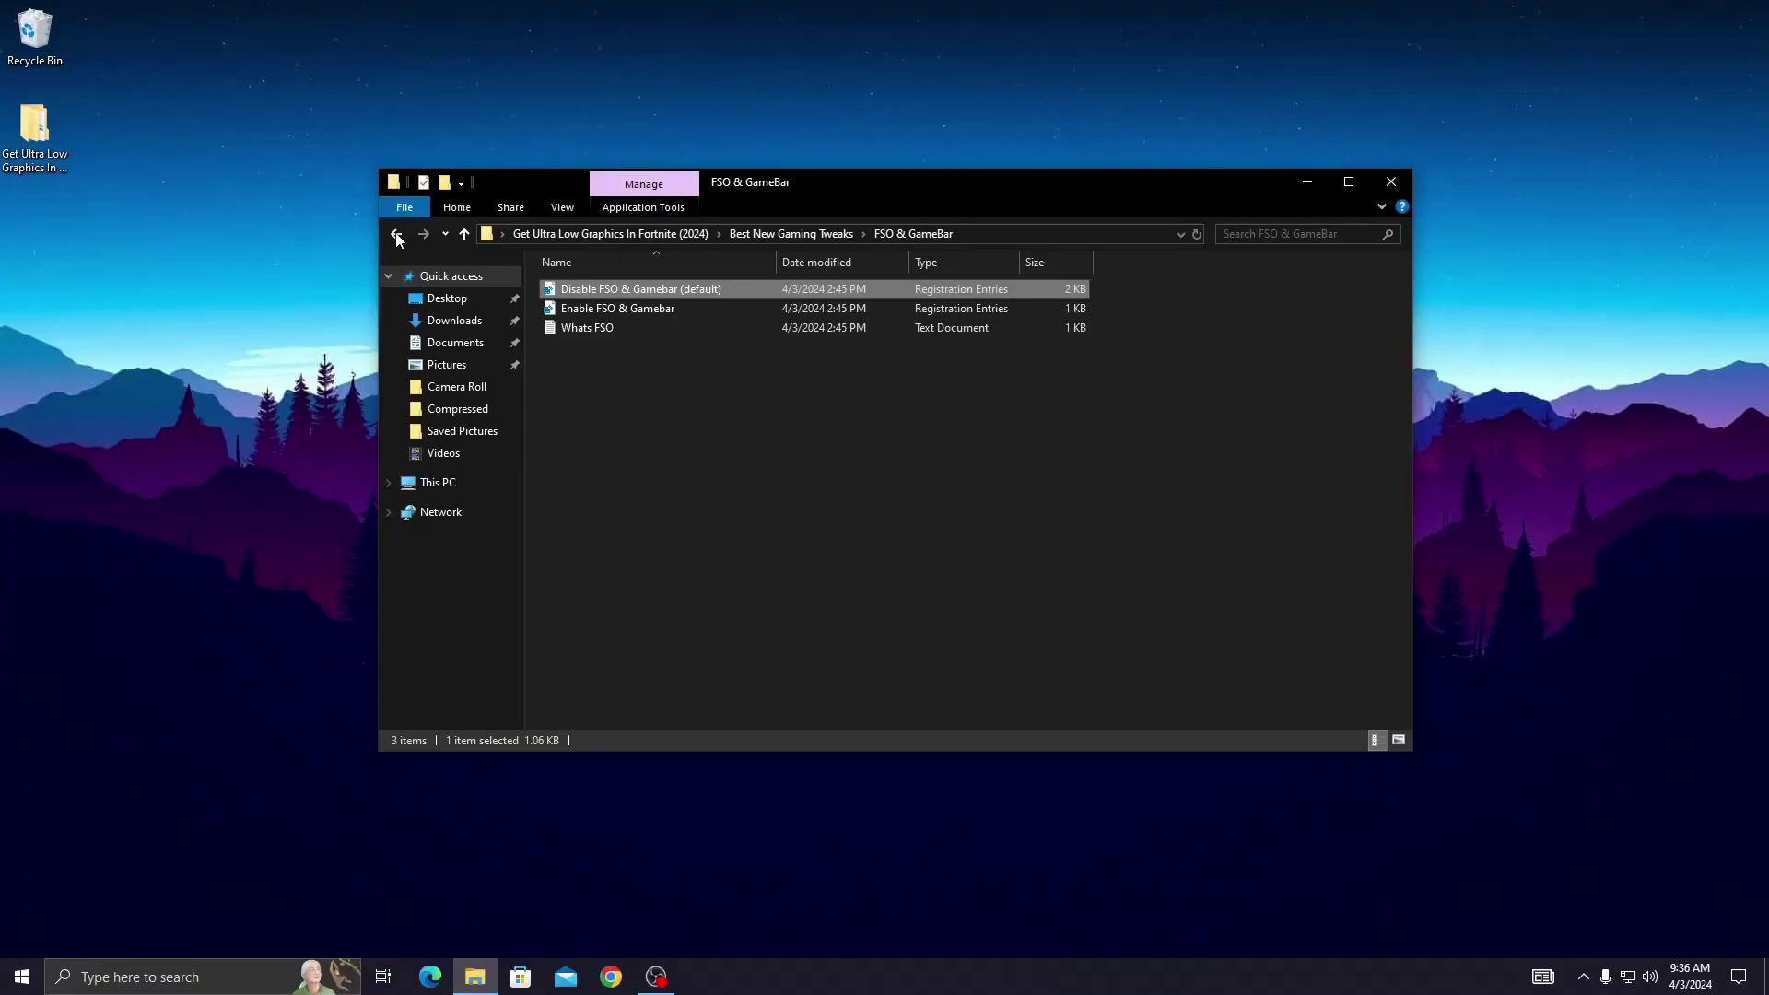
{"action": "key", "text": "alt+Up"}
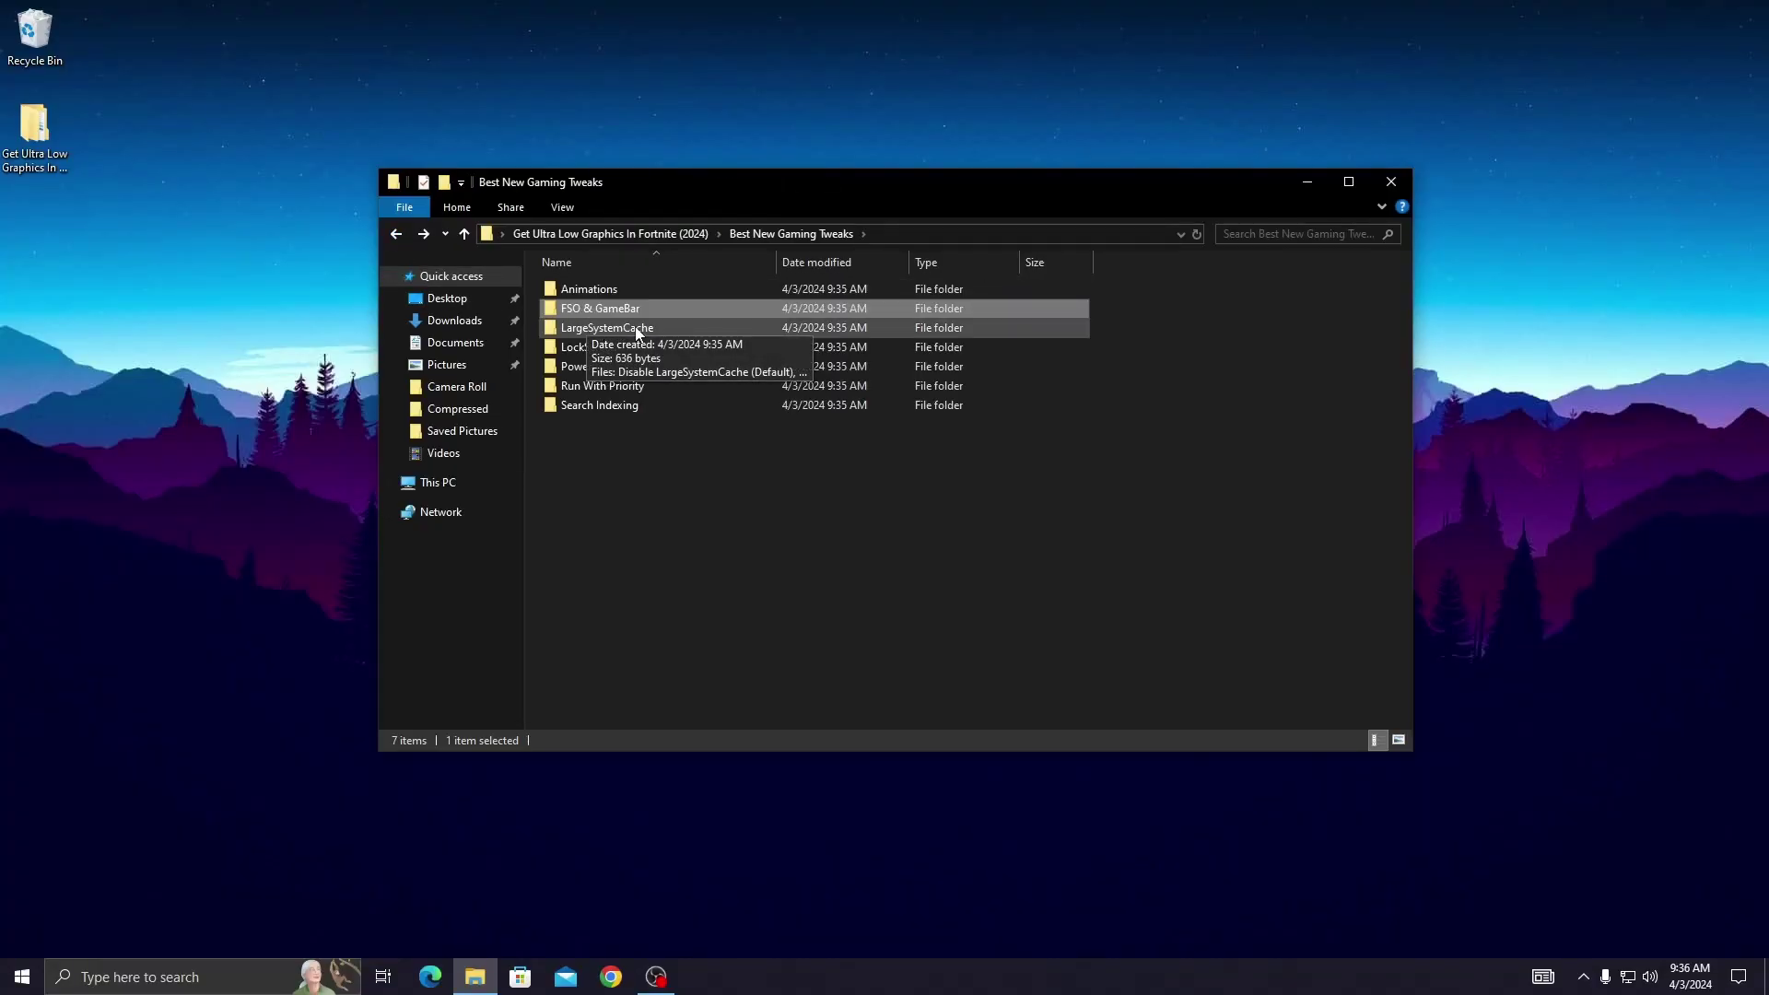
Apply a LargeSystemCache registry file and return to Best New Gaming Tweaks
{"action": "right_click", "coordinate": [636, 327]}
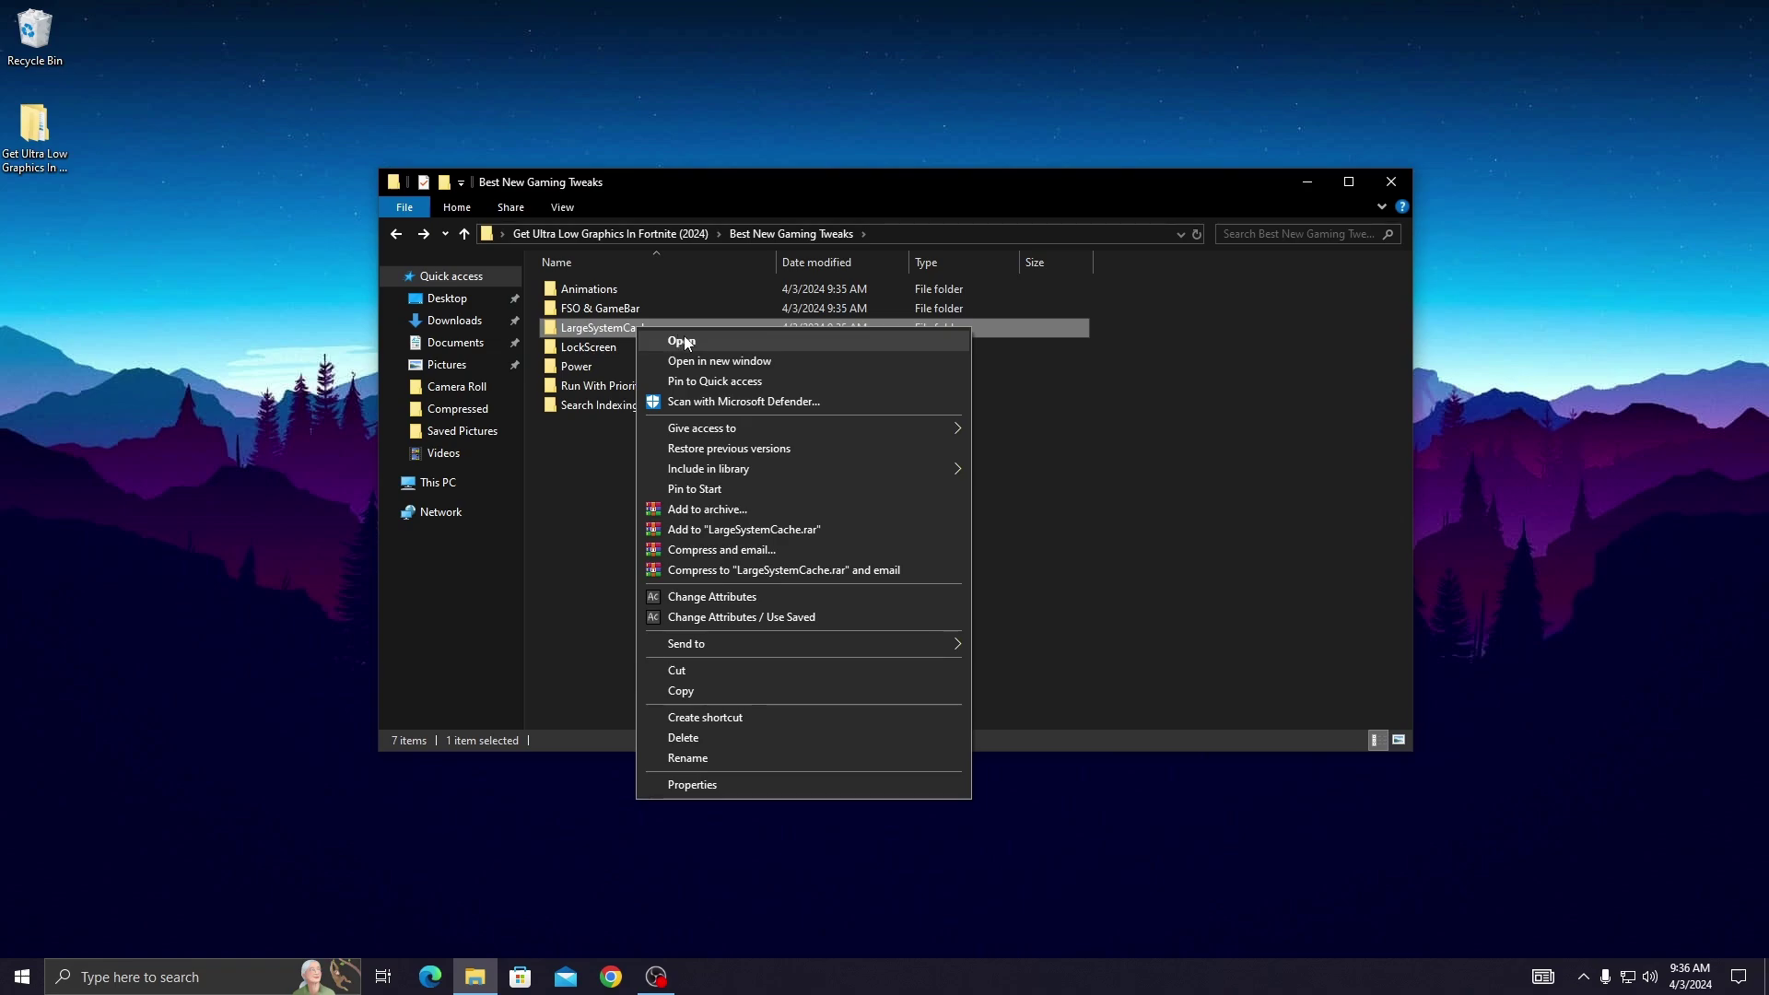
{"action": "left_click", "coordinate": [680, 341]}
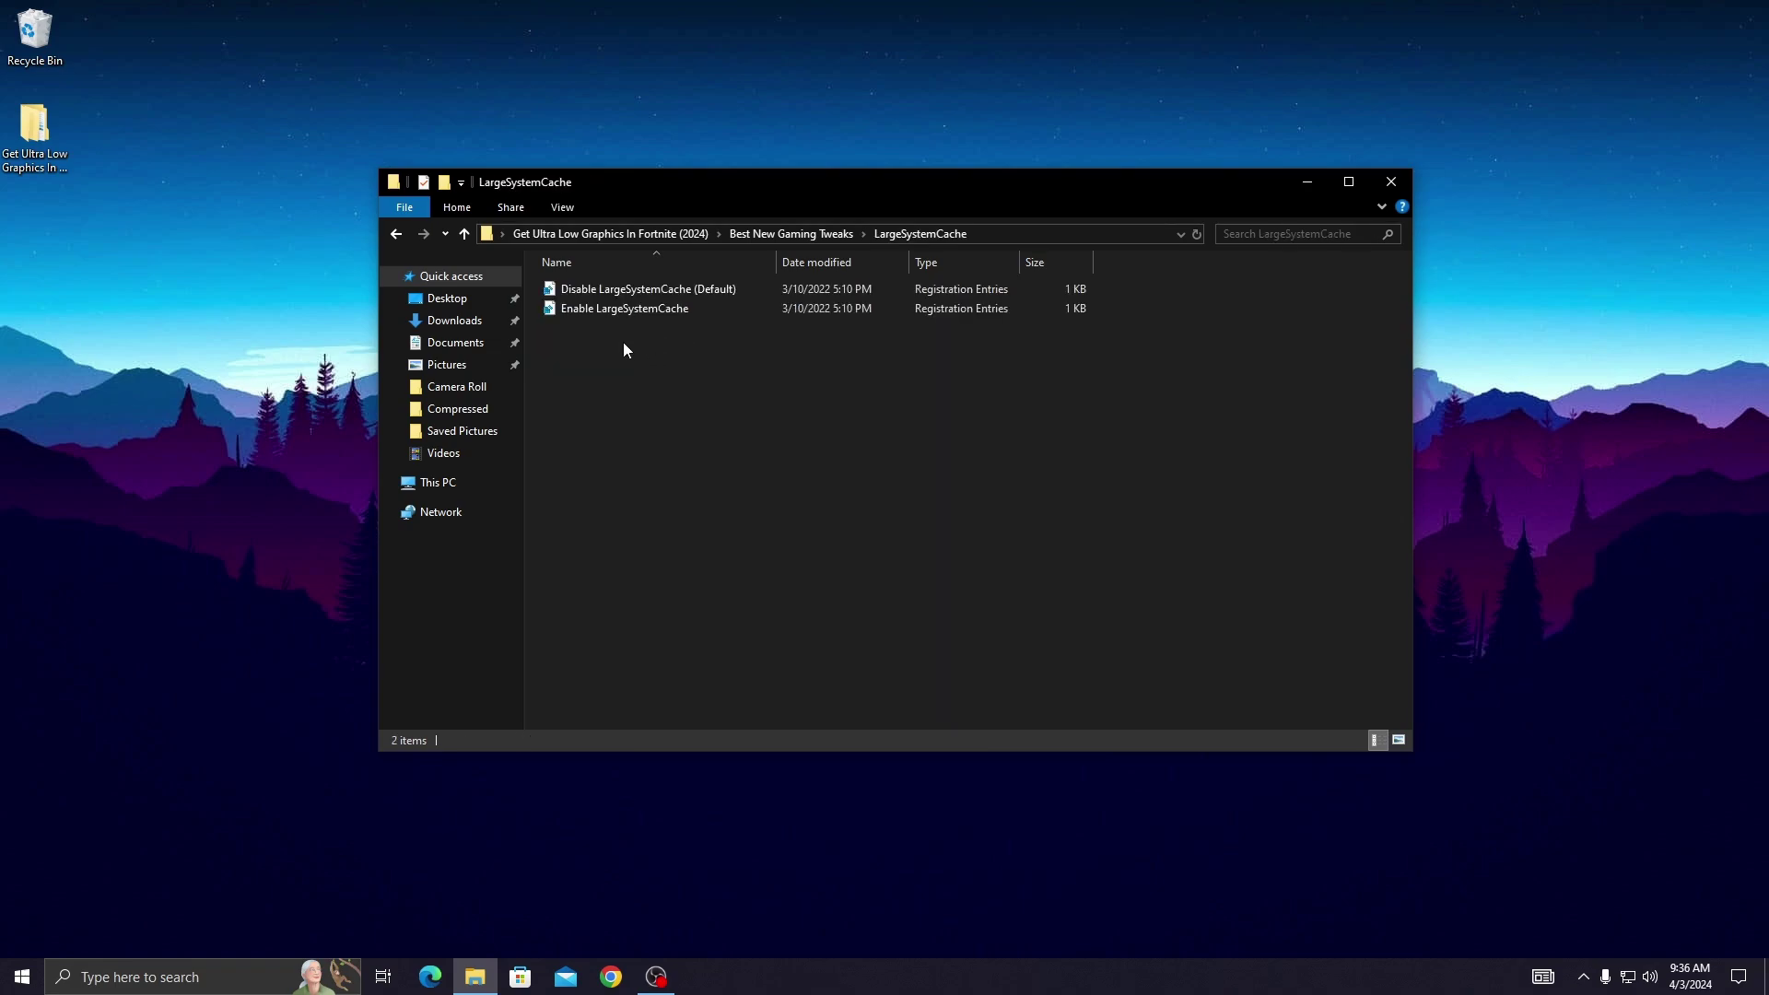
{"action": "double_click", "coordinate": [618, 294]}
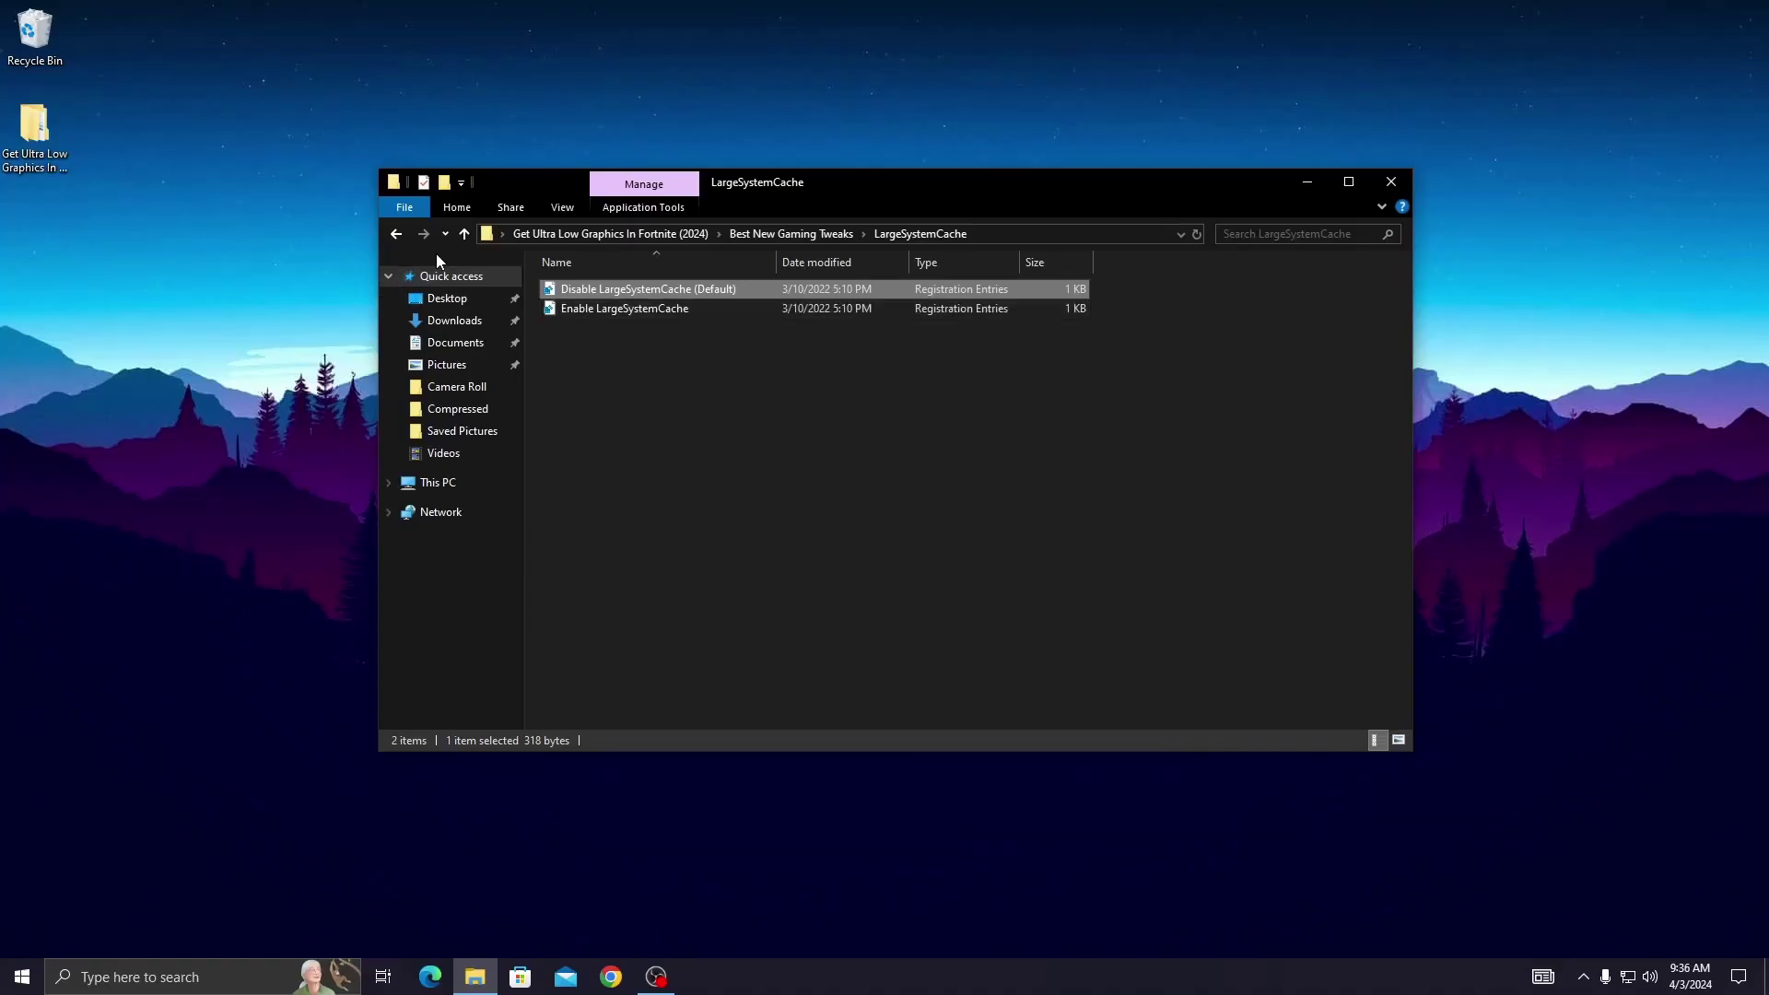
{"action": "key", "text": "alt+Up"}
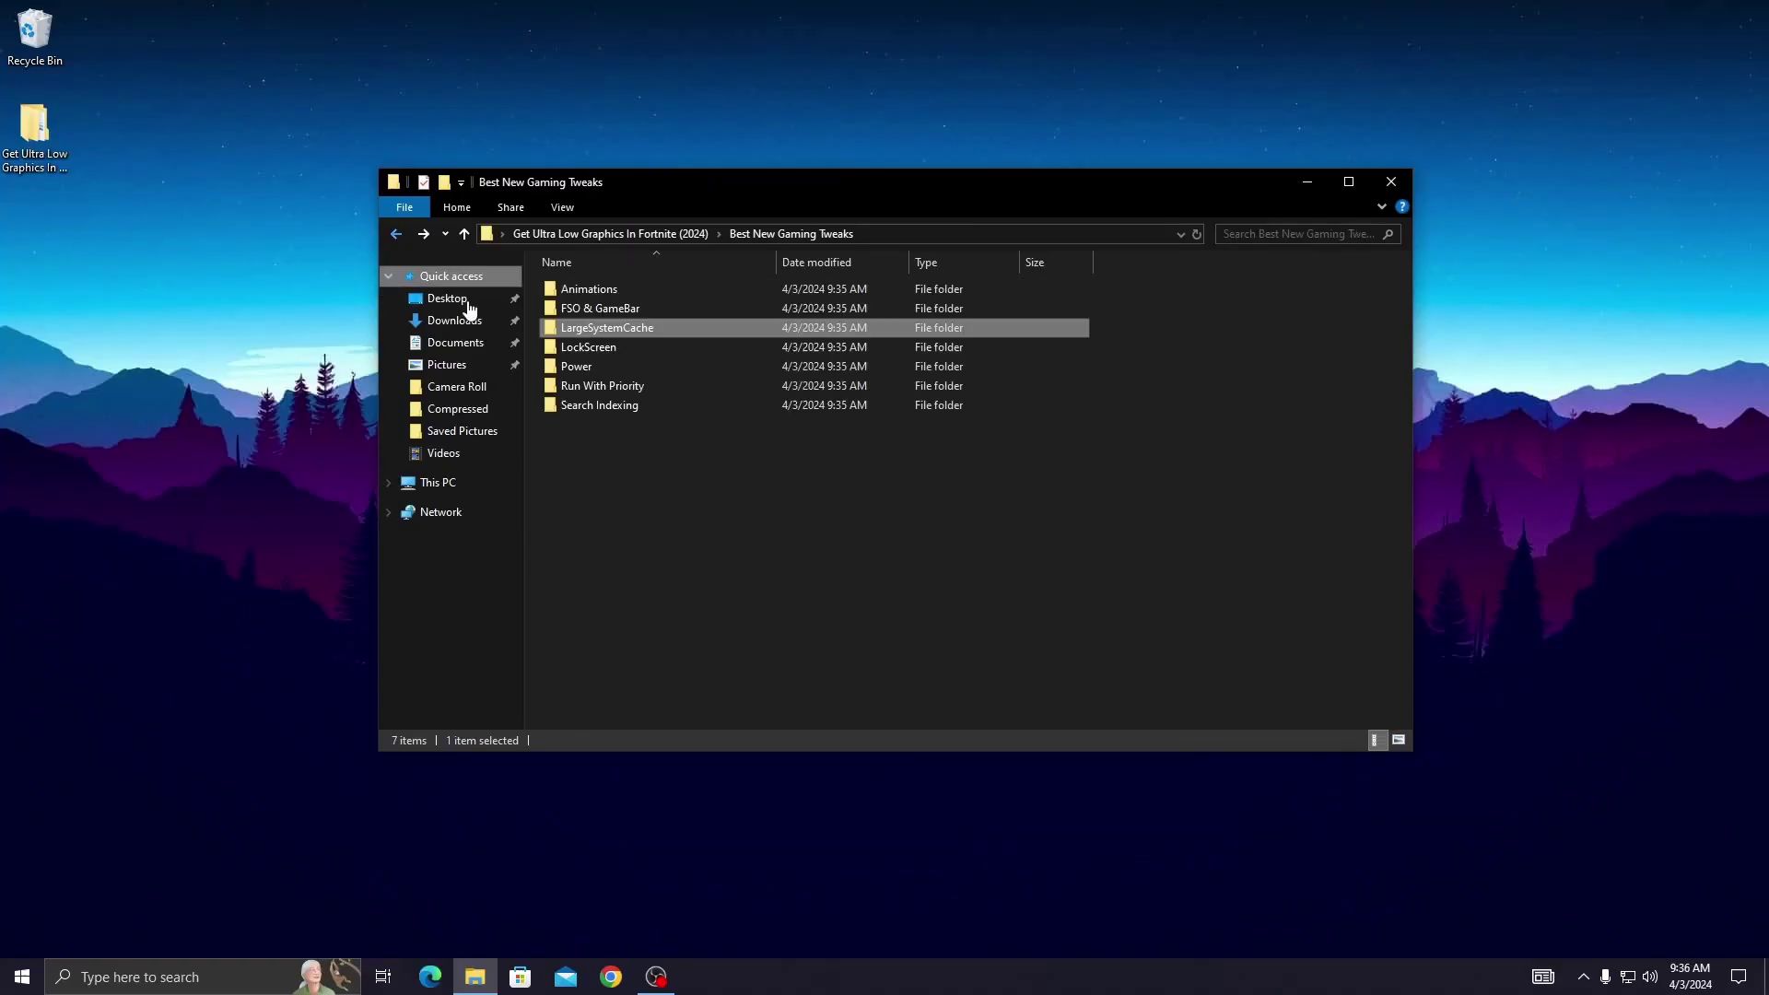
Merge the Hide Lockscreen registry tweak from the LockScreen folder and confirm it
{"action": "double_click", "coordinate": [608, 354]}
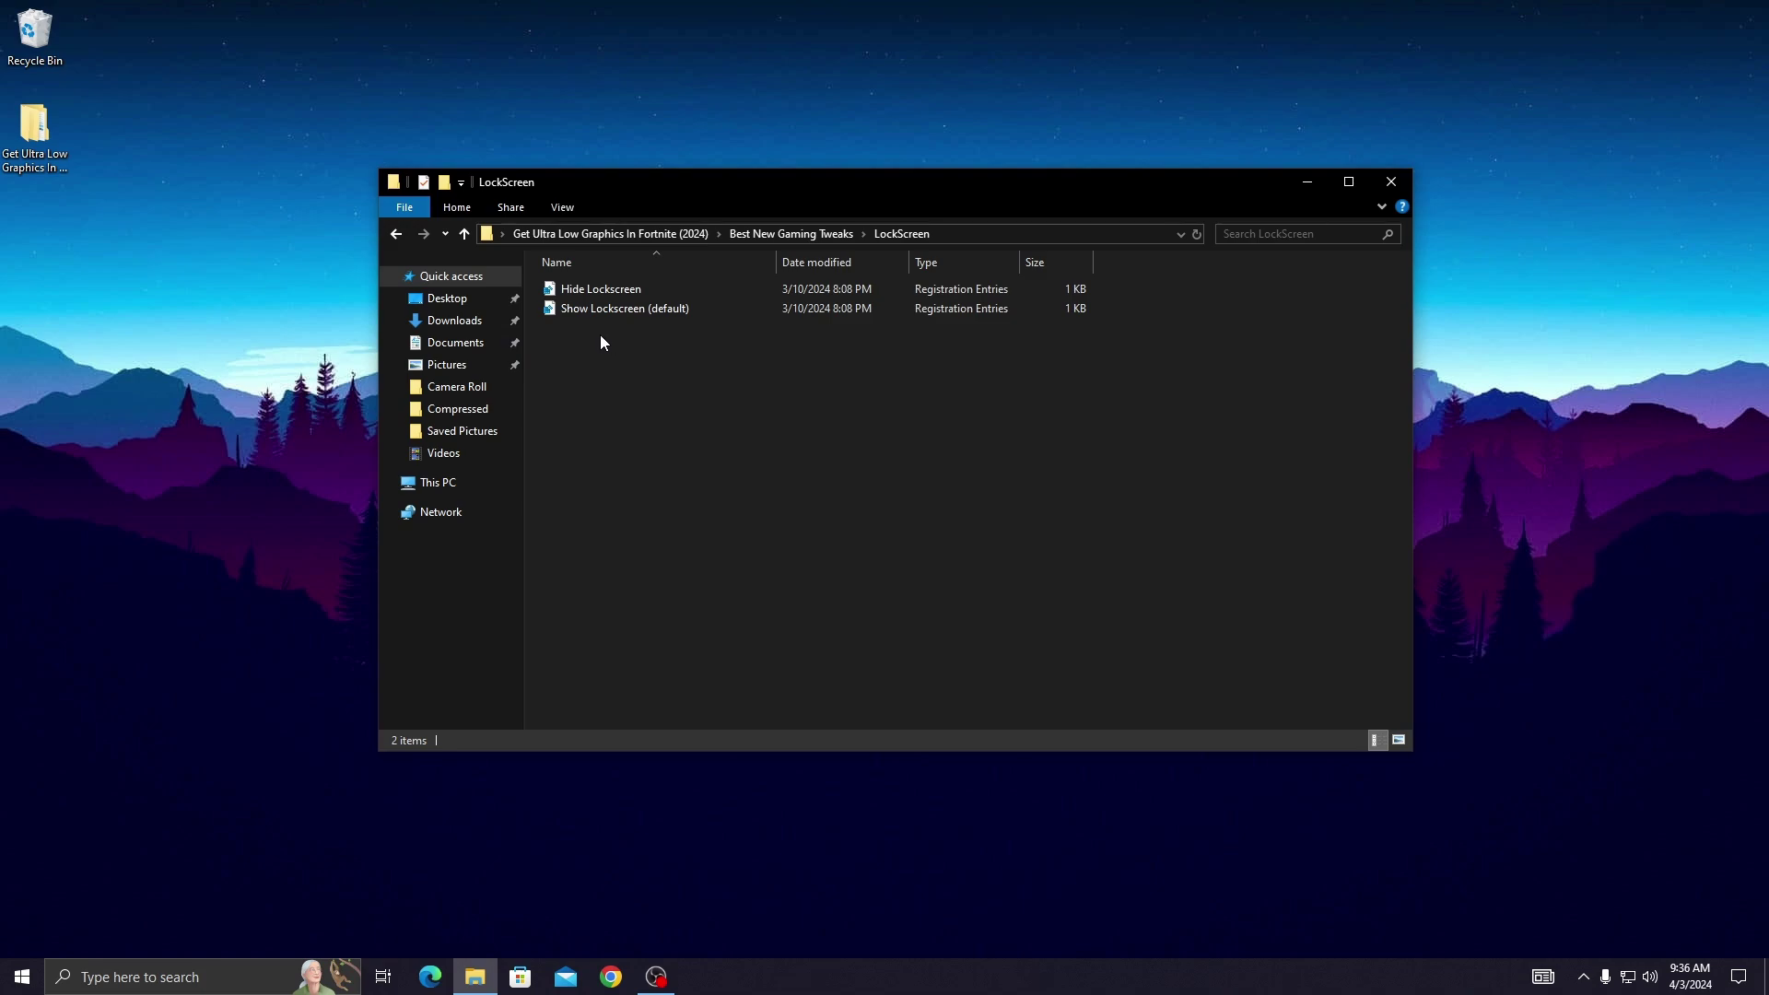
{"action": "double_click", "coordinate": [599, 290]}
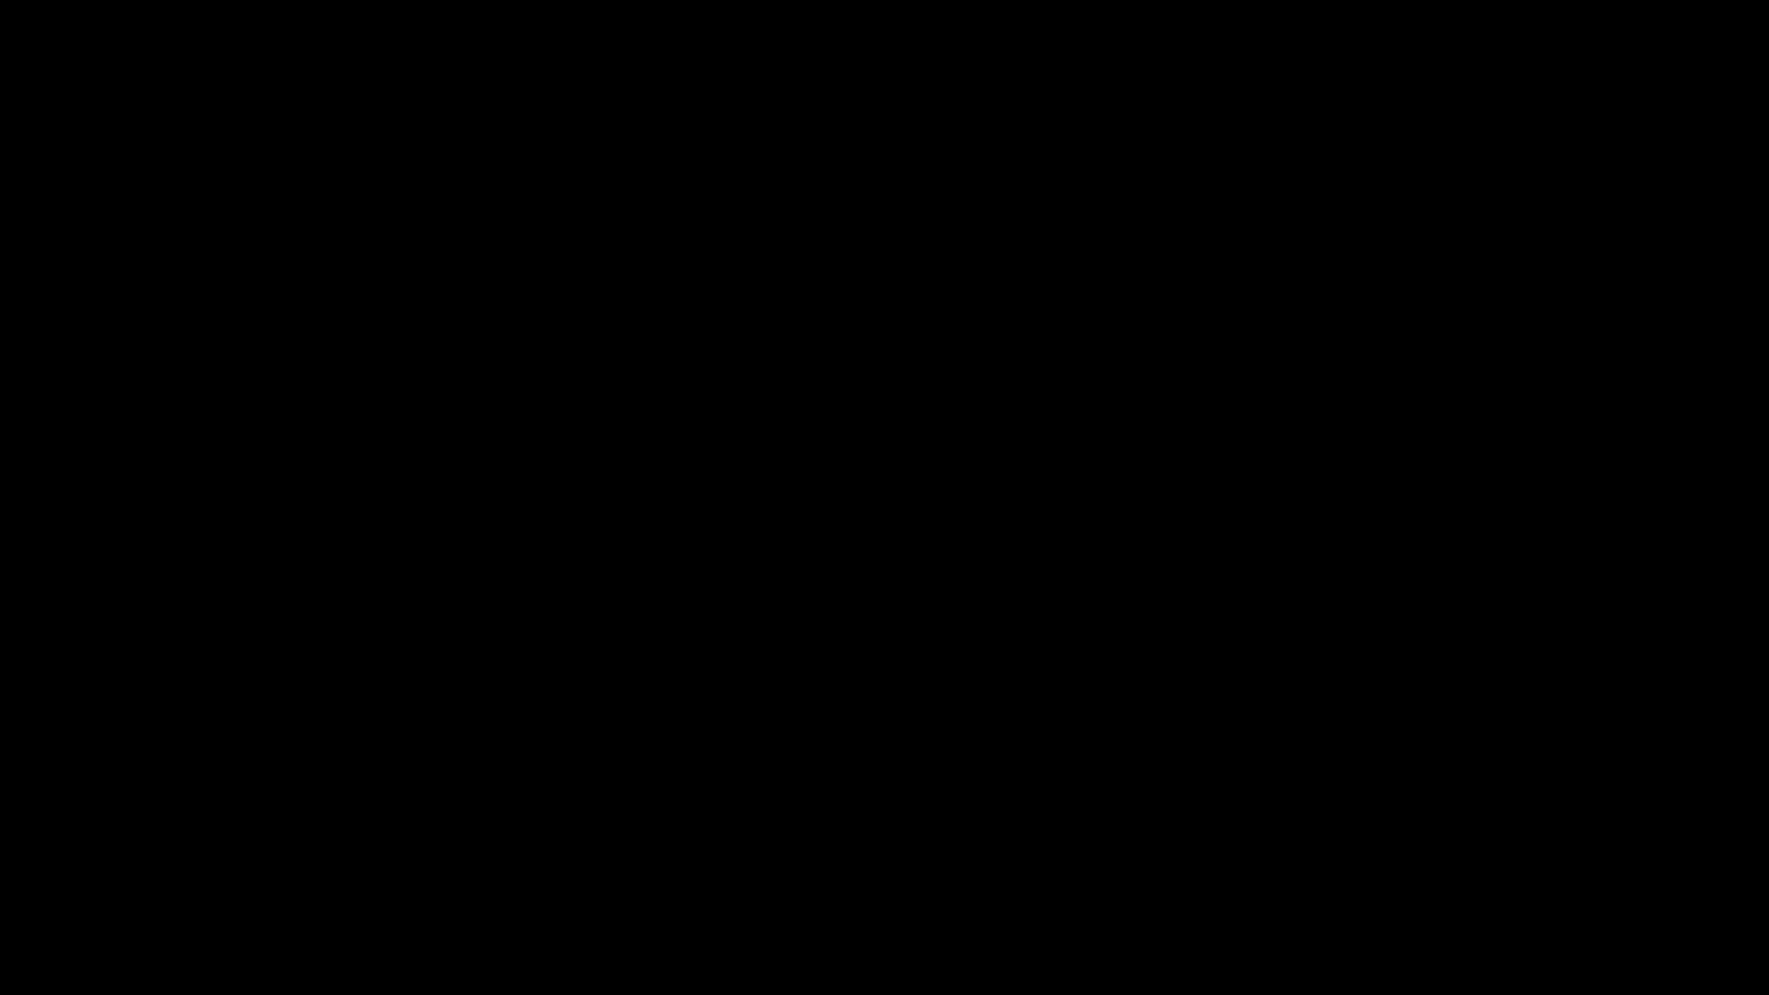
{"action": "key", "text": "alt+y"}
{"action": "key", "text": "Return"}
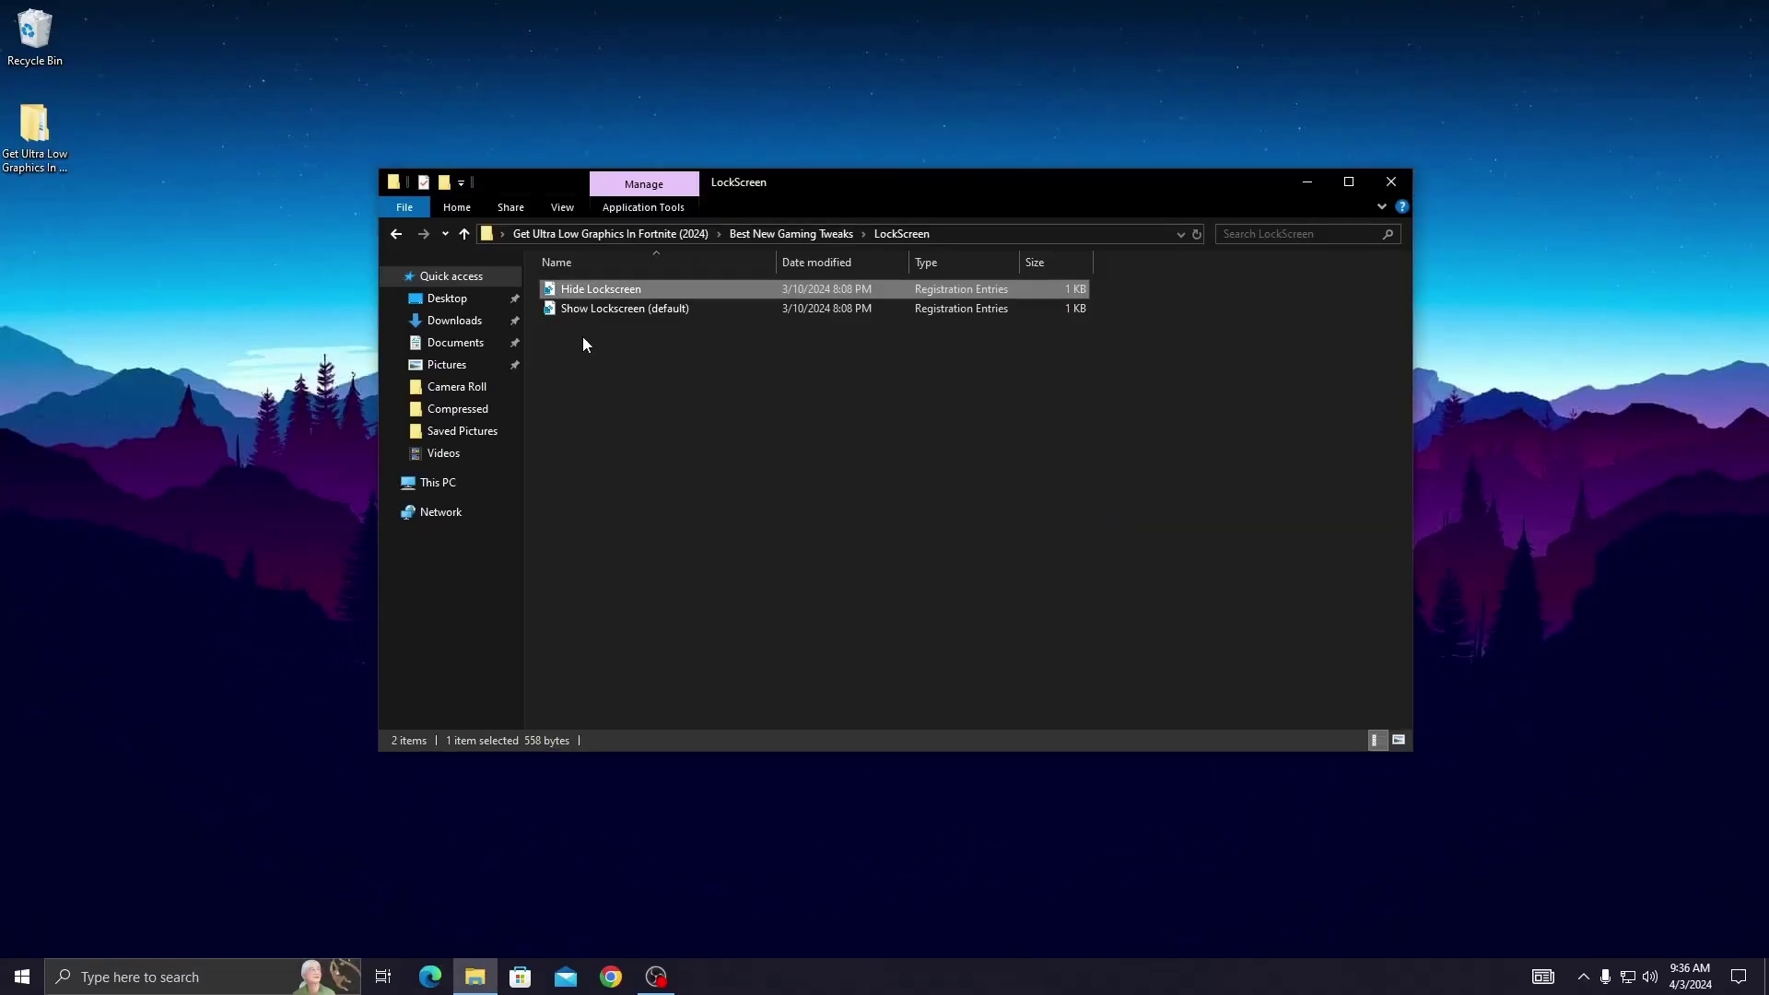
{"action": "left_click", "coordinate": [396, 236]}
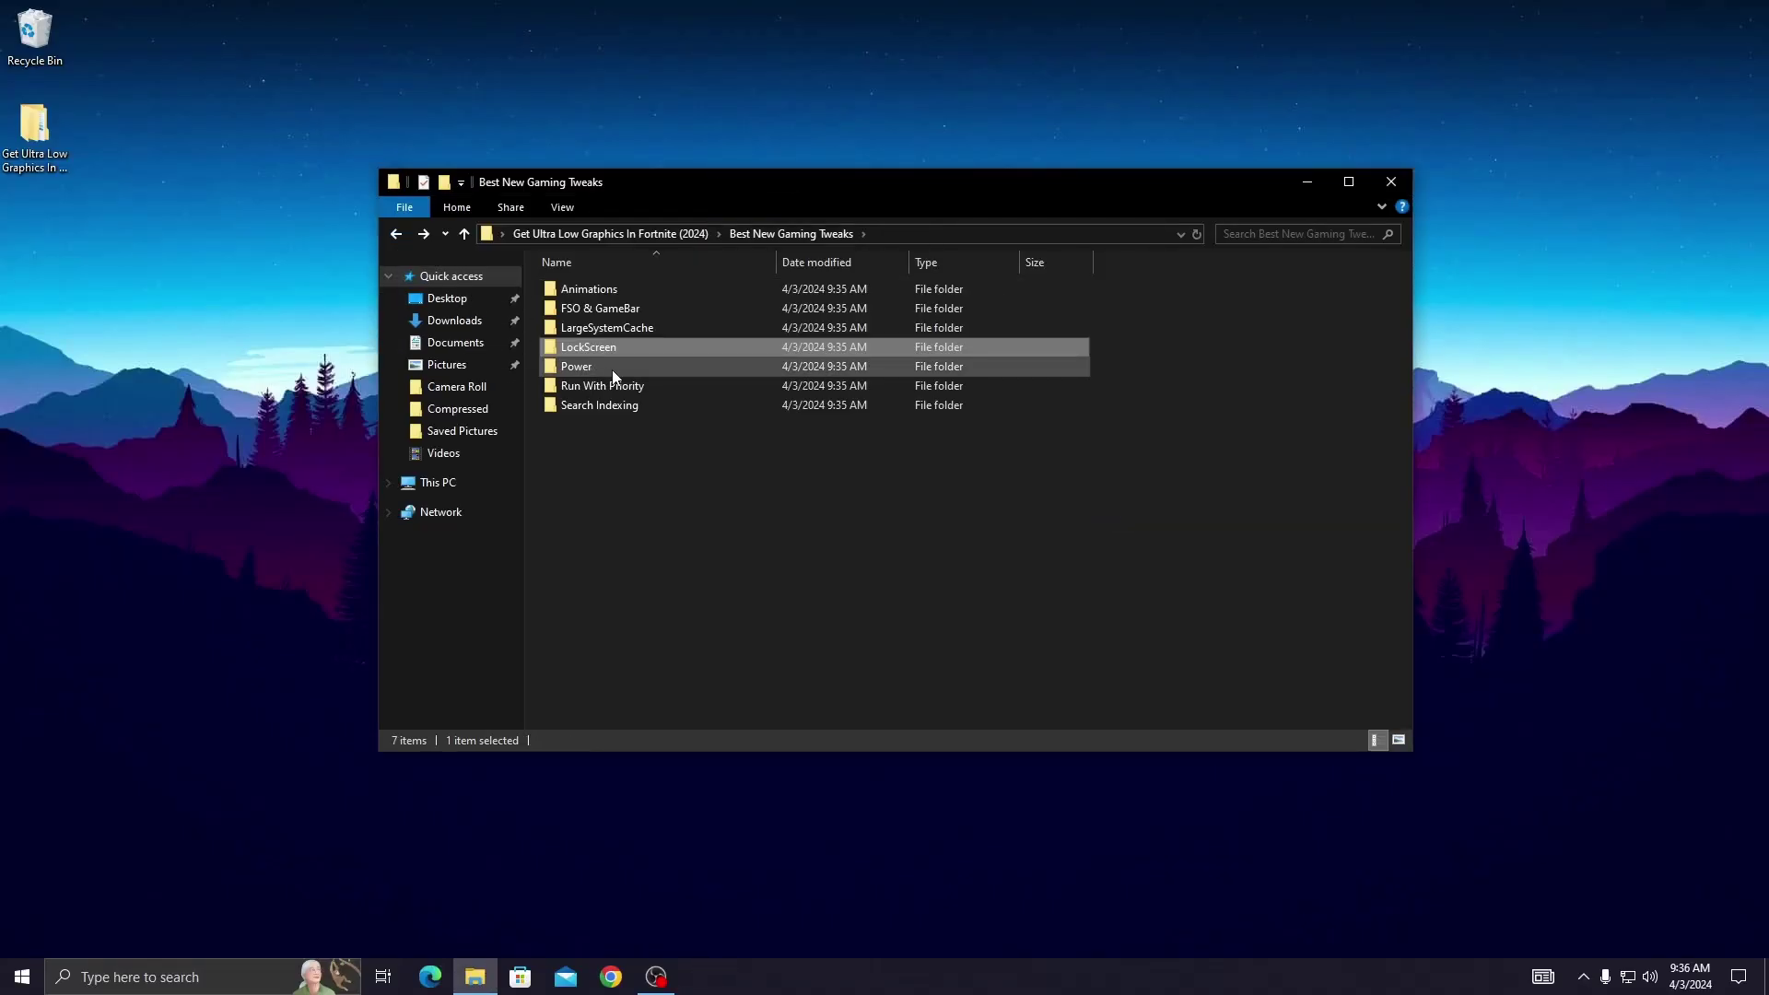
Run Disable Idle and Disable Sleep States from the Power folder as administrator
{"action": "double_click", "coordinate": [628, 371]}
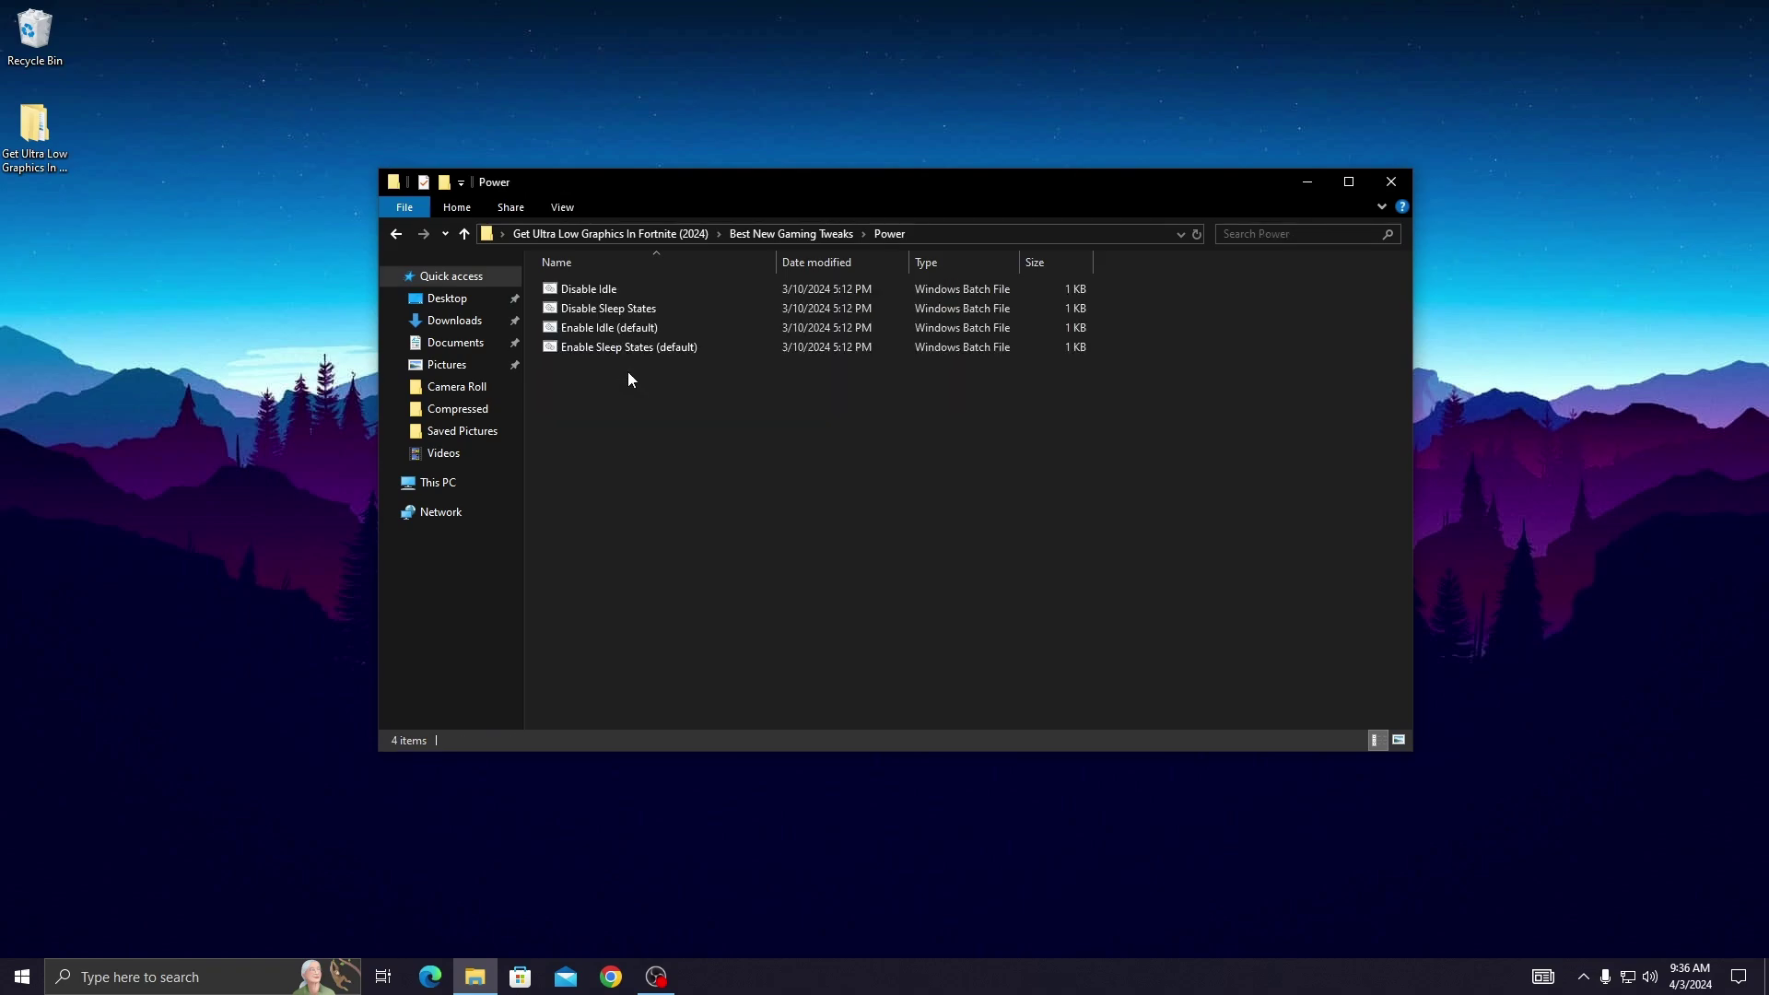
{"action": "left_click_drag", "start_coordinate": [1142, 281], "coordinate": [560, 391]}
{"action": "left_click", "coordinate": [560, 391]}
{"action": "left_click_drag", "start_coordinate": [1110, 287], "coordinate": [854, 306]}
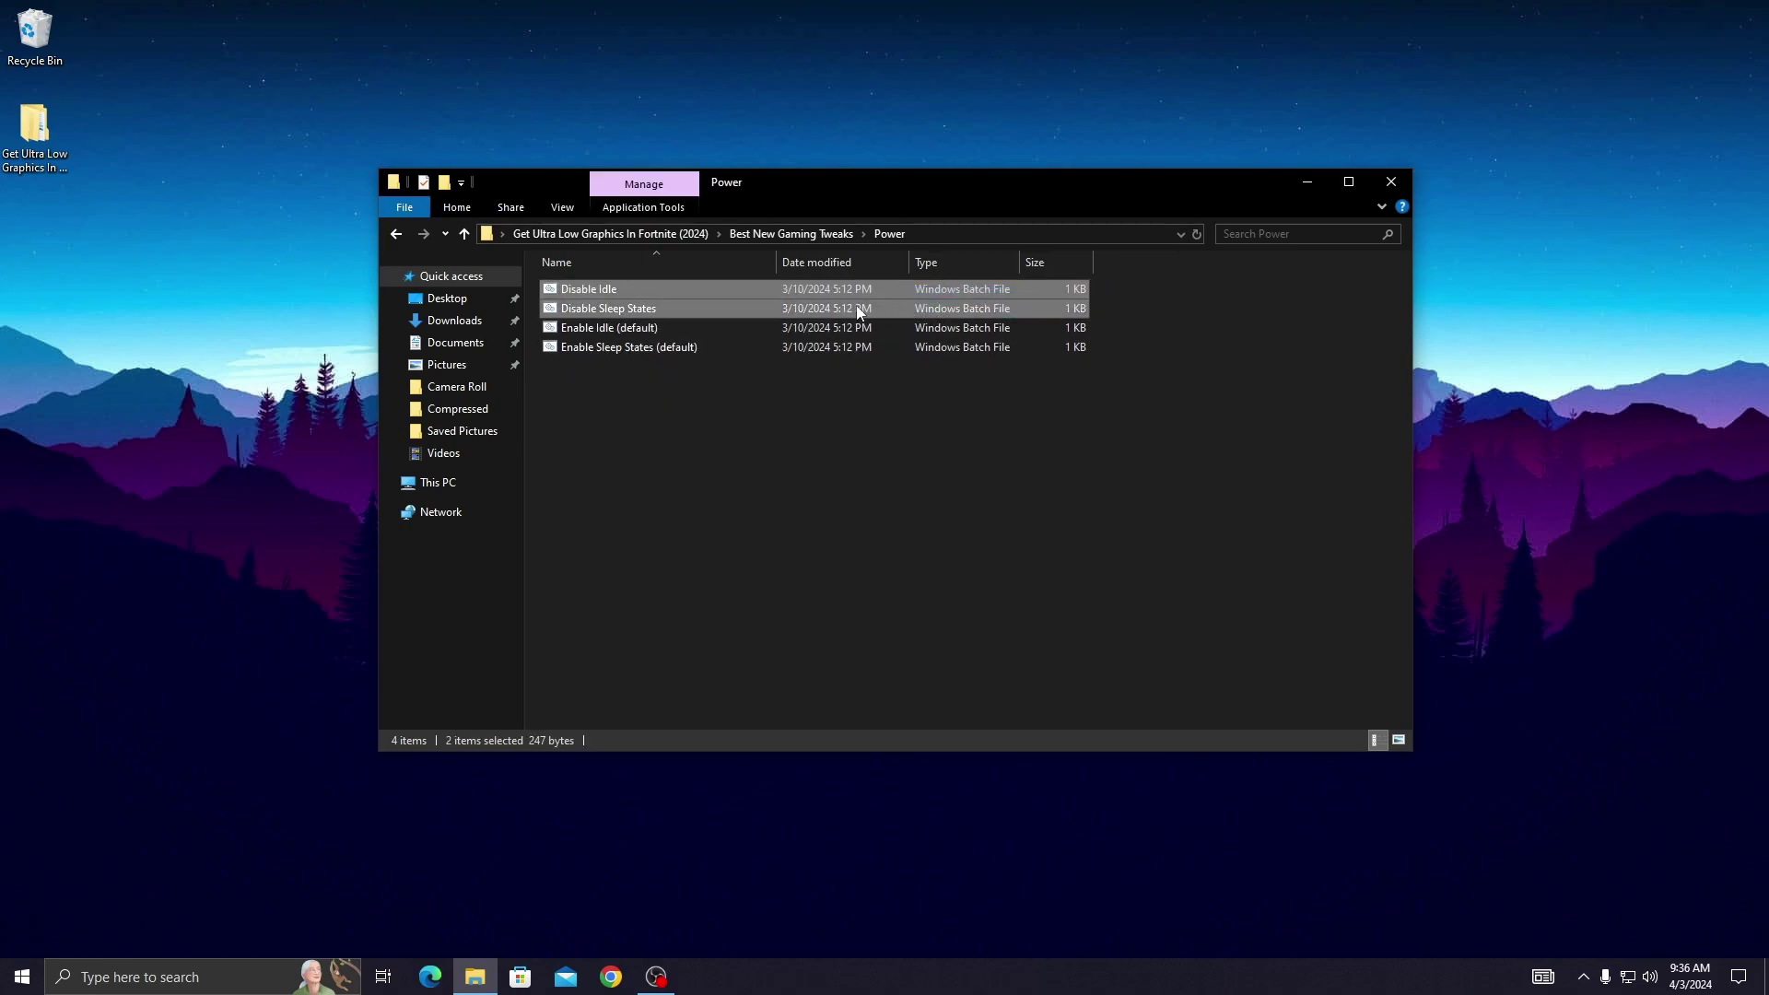
{"action": "right_click", "coordinate": [648, 284]}
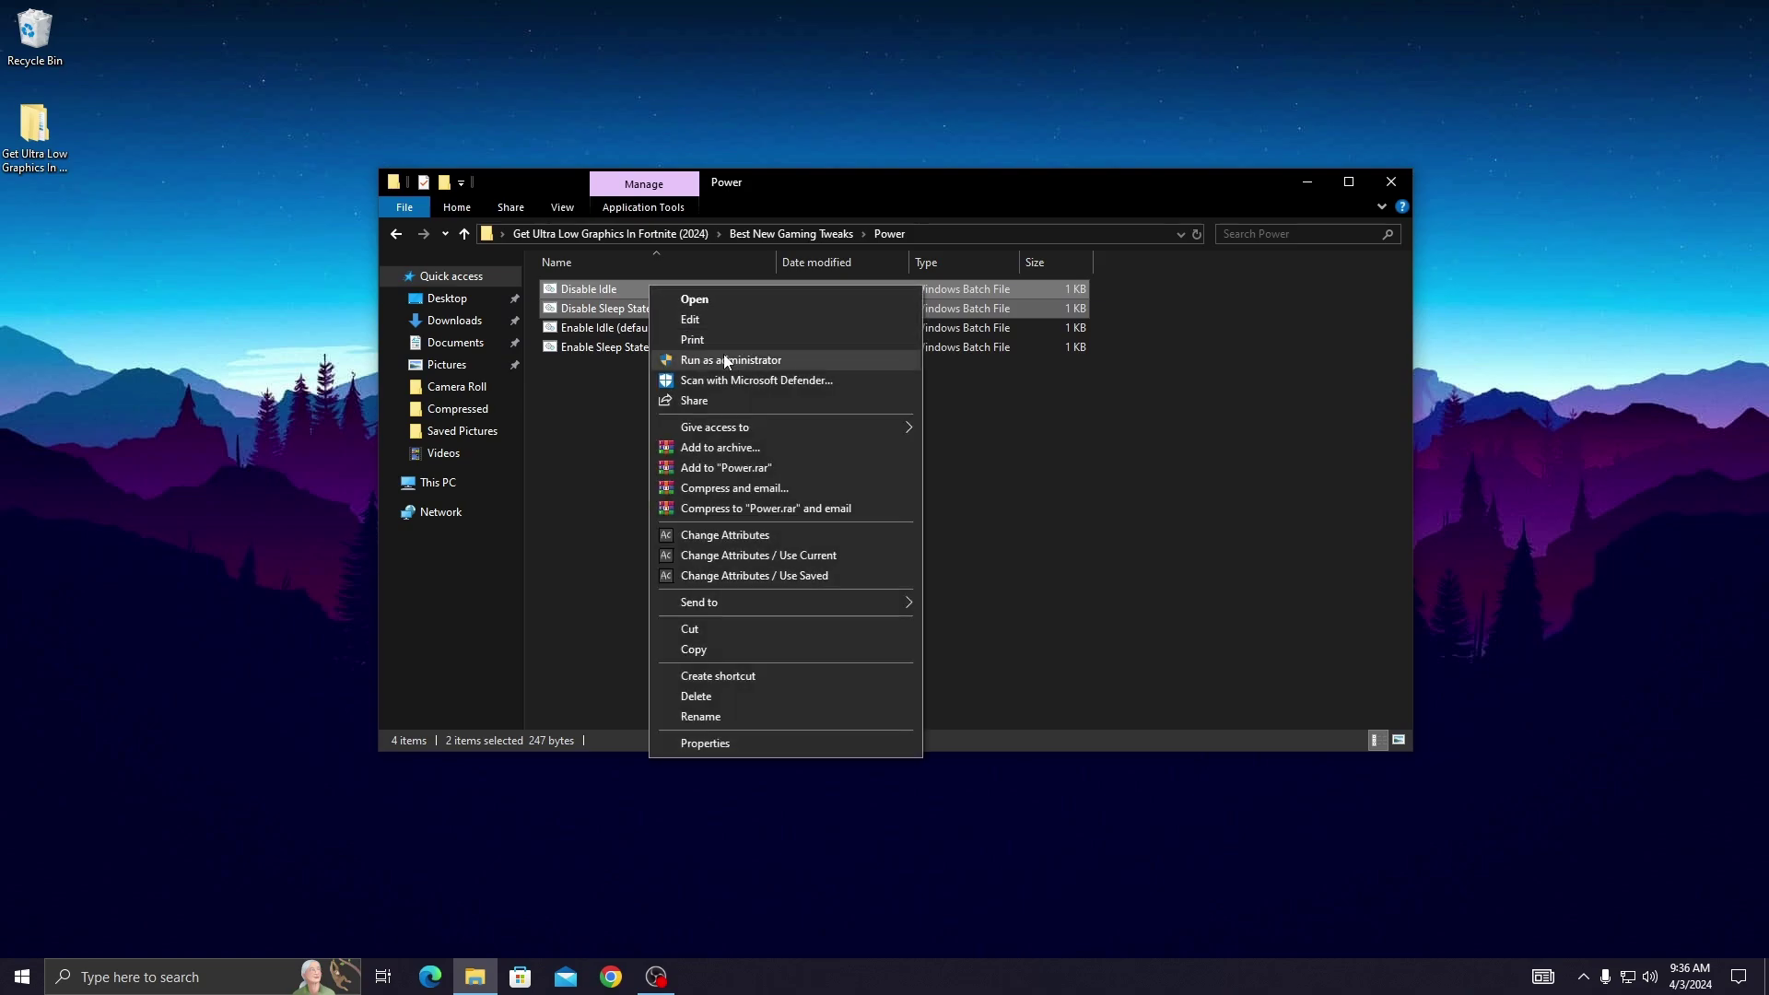
{"action": "left_click", "coordinate": [710, 359]}
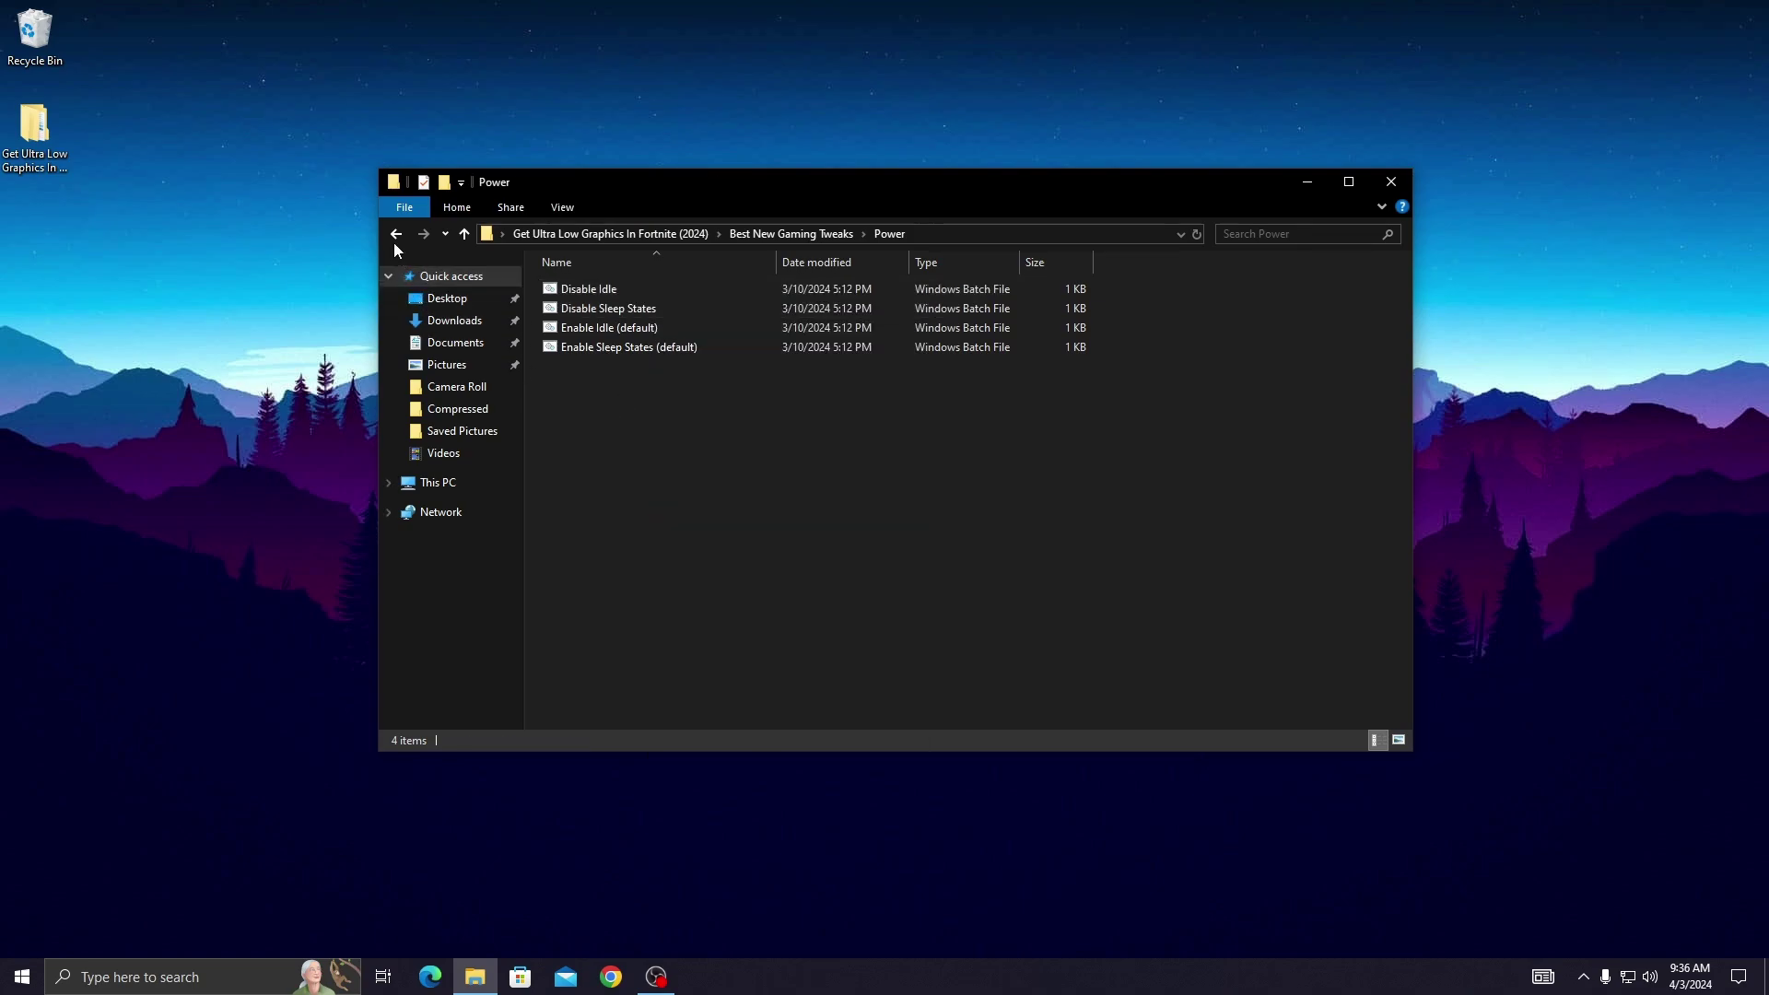
{"action": "left_click", "coordinate": [395, 235]}
{"action": "left_click", "coordinate": [608, 389]}
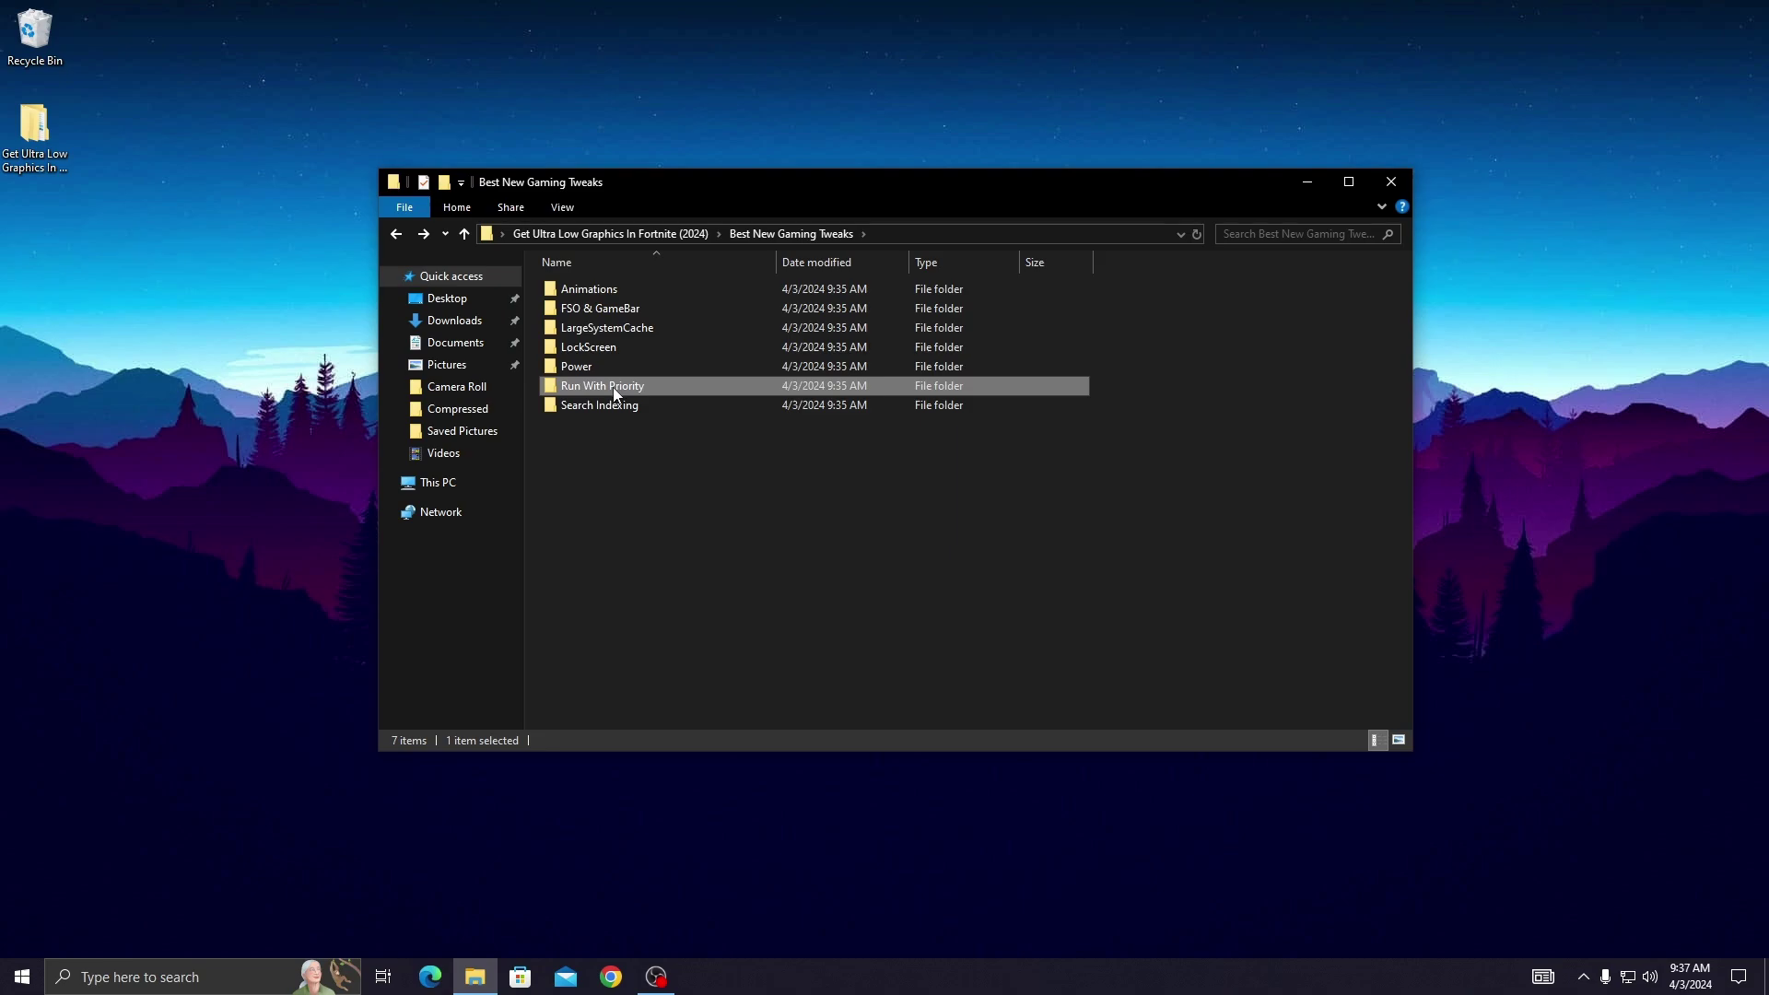
Merge the Remove Run With Priority In Context Menu registry file into the registry
{"action": "right_click", "coordinate": [610, 387]}
{"action": "left_click", "coordinate": [645, 399]}
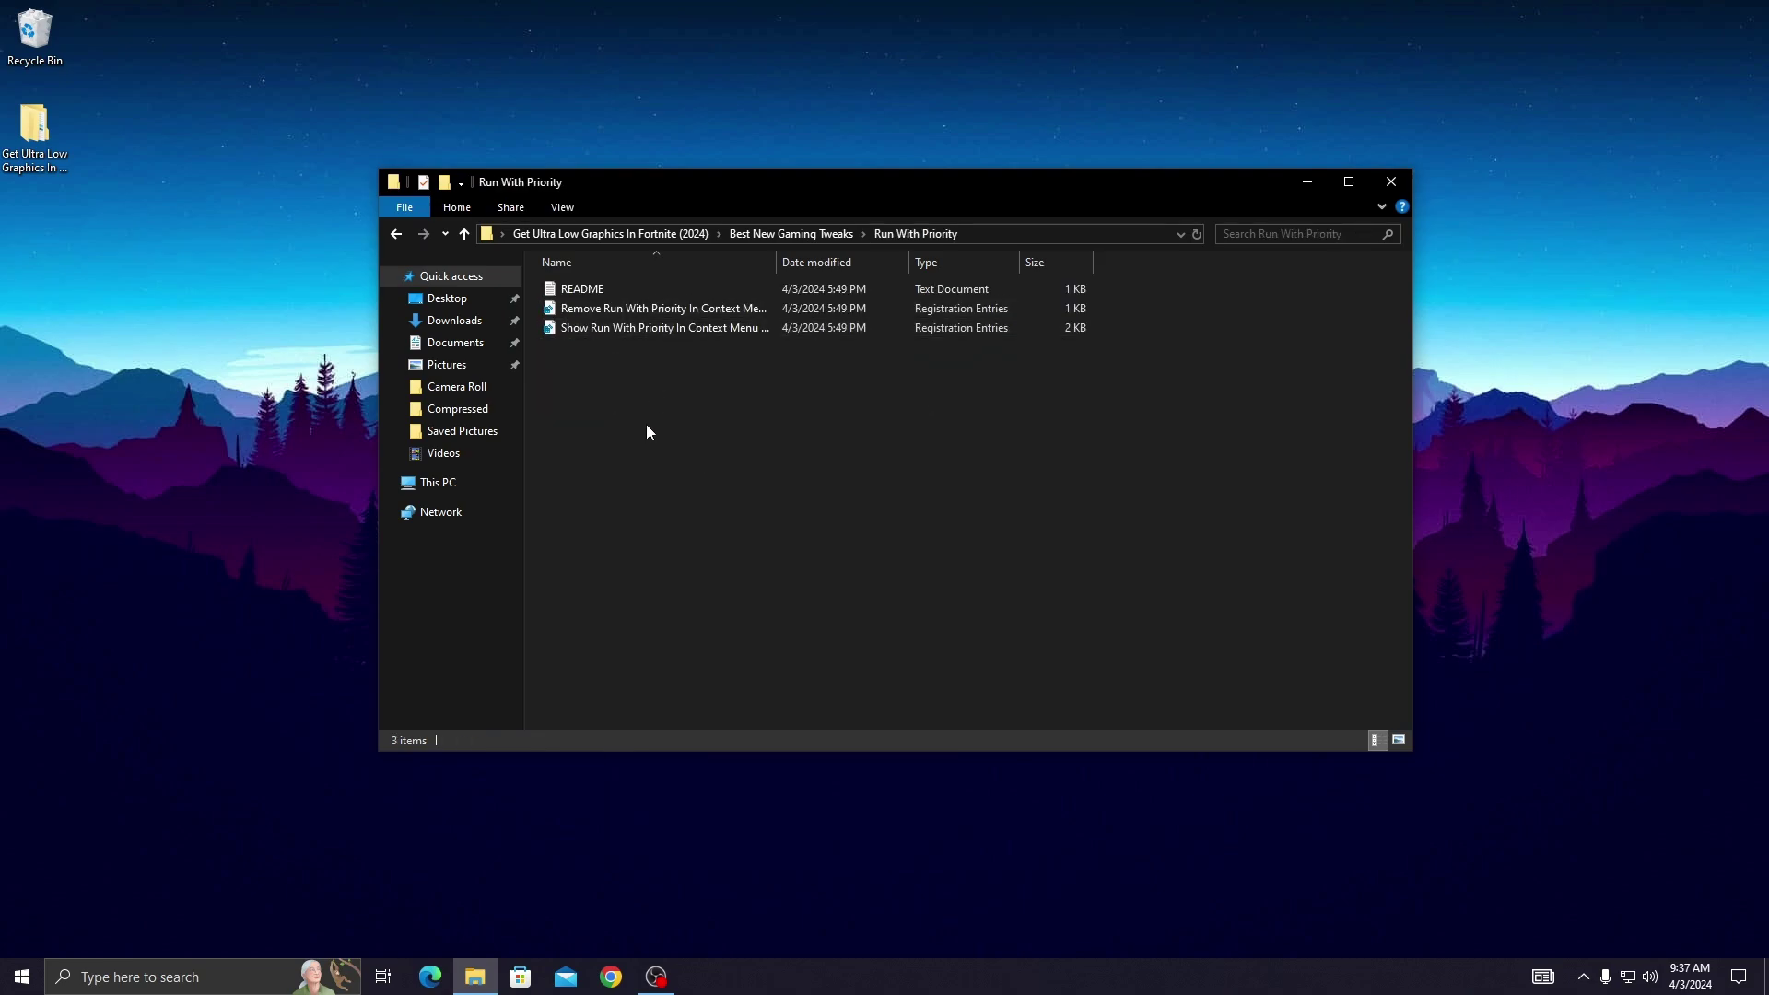
{"action": "left_click", "coordinate": [611, 312]}
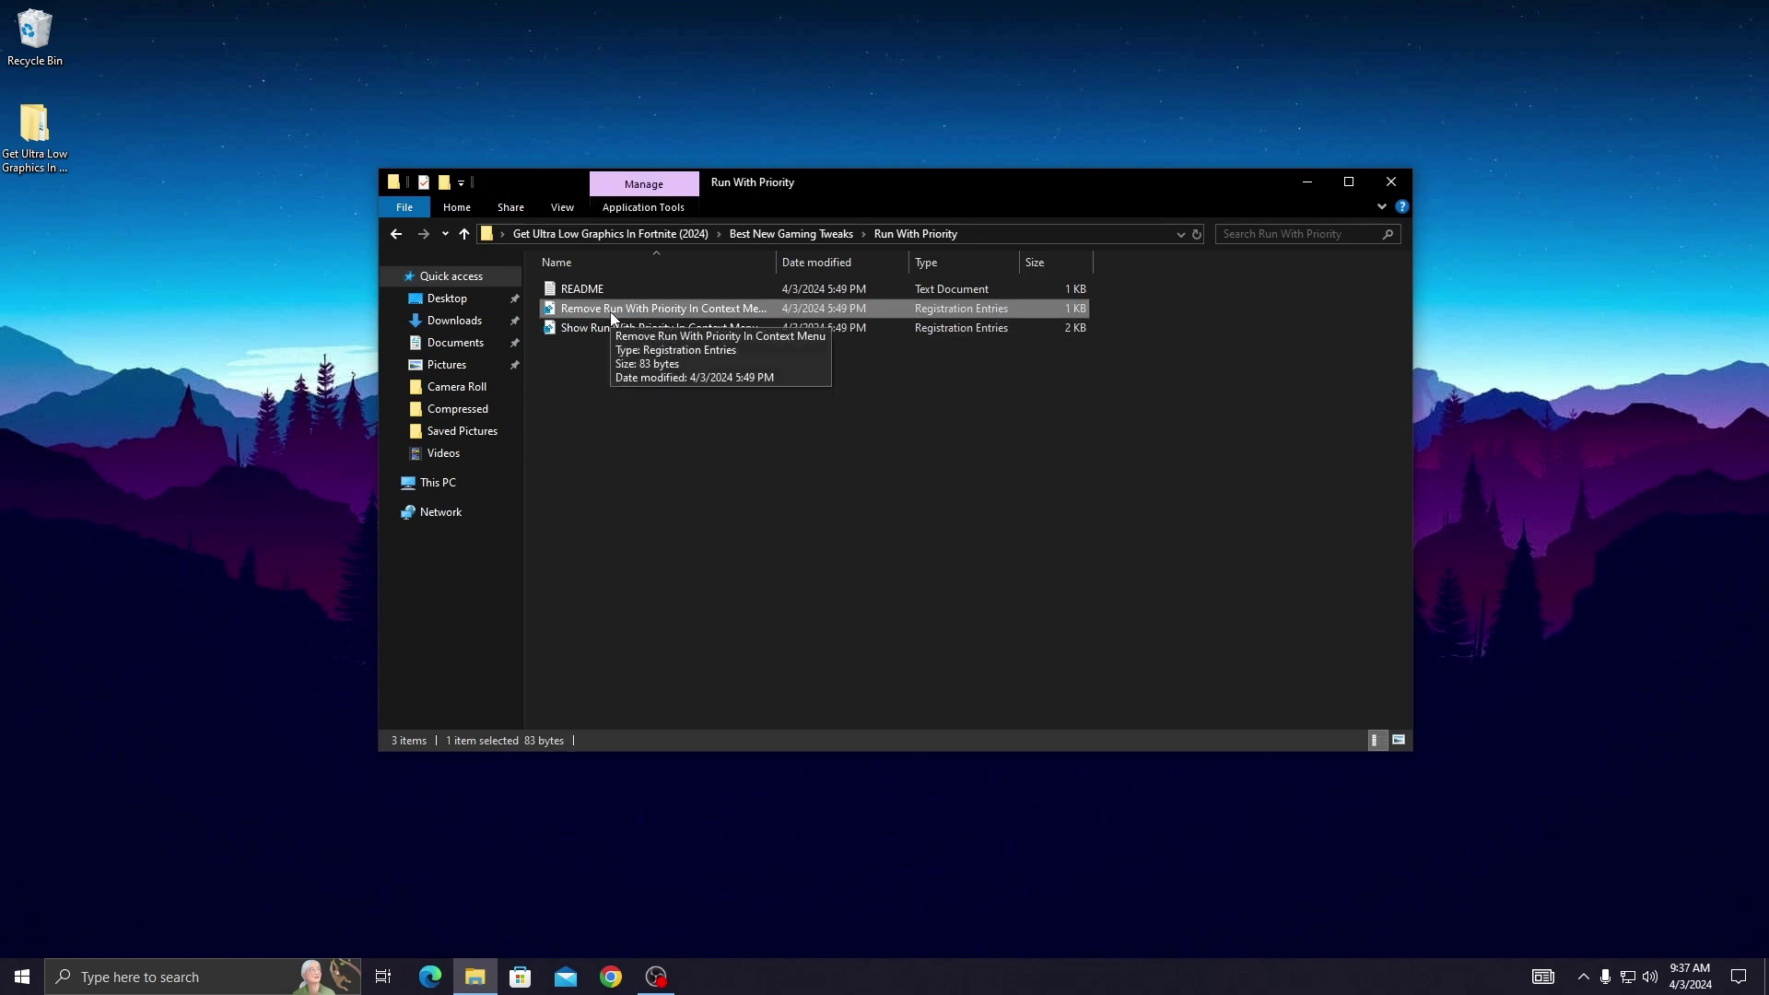
{"action": "right_click", "coordinate": [610, 315]}
{"action": "left_click", "coordinate": [650, 329]}
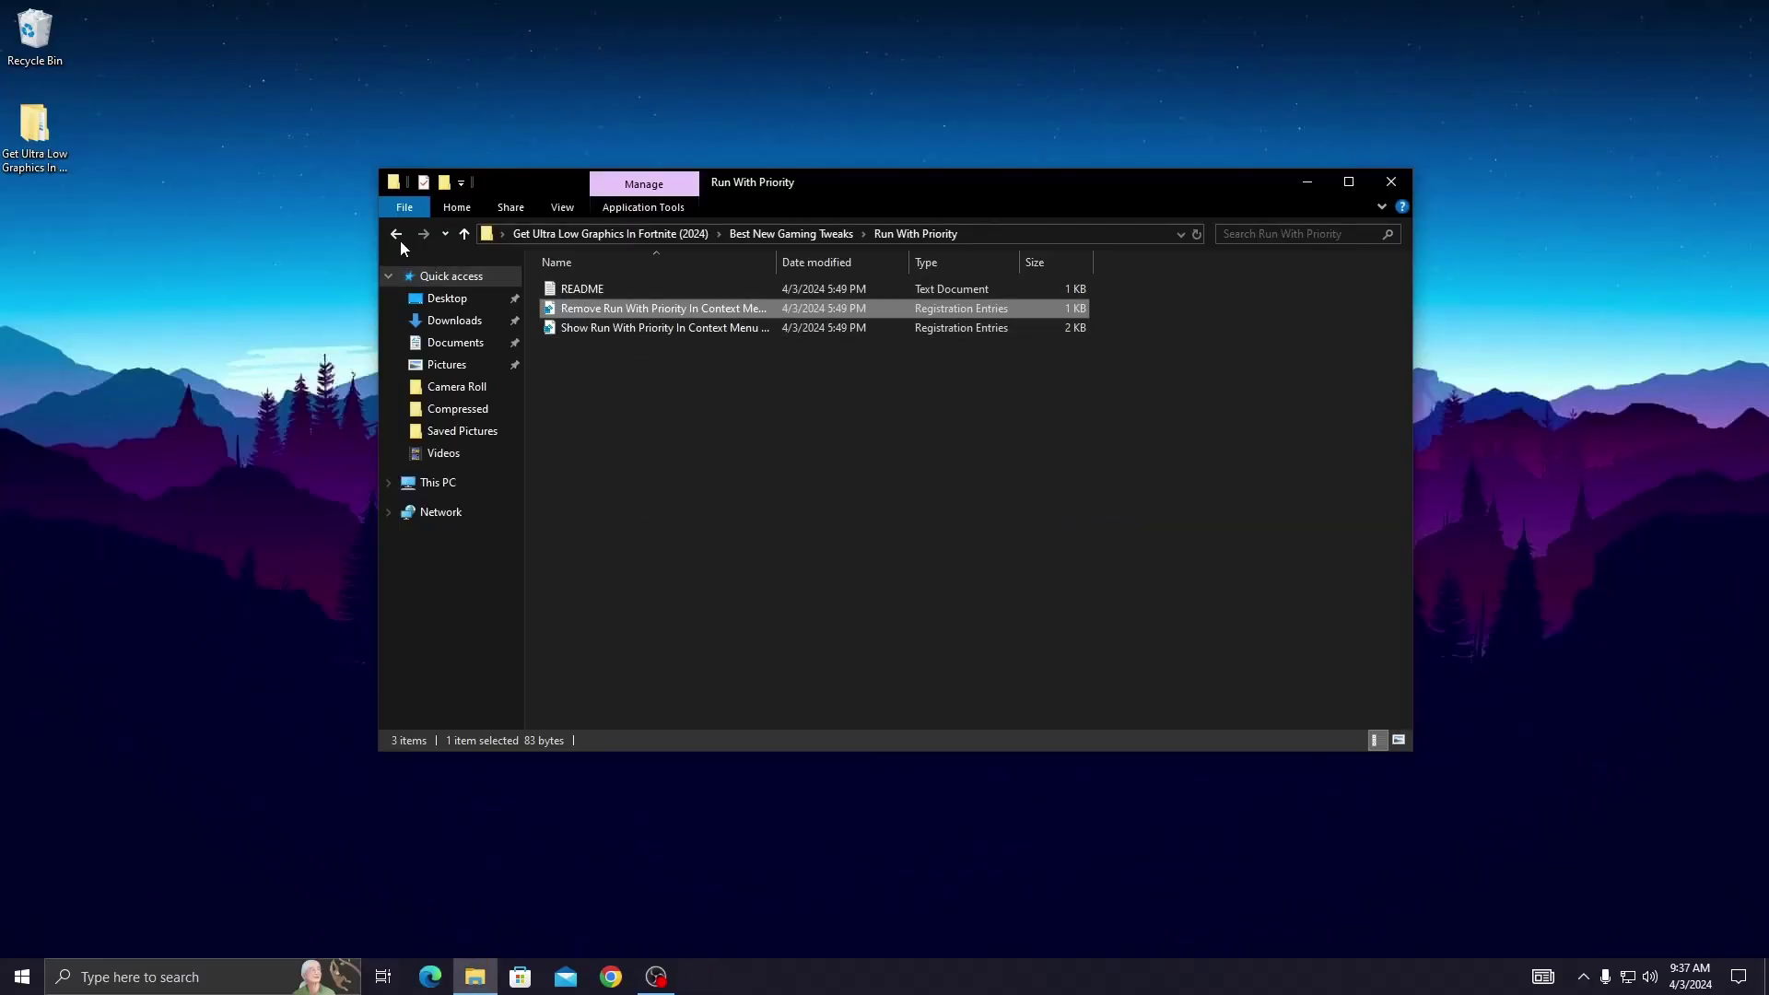
Run Disable Search Indexing (default) as administrator, then return to the main graphics folder
{"action": "left_click", "coordinate": [396, 236]}
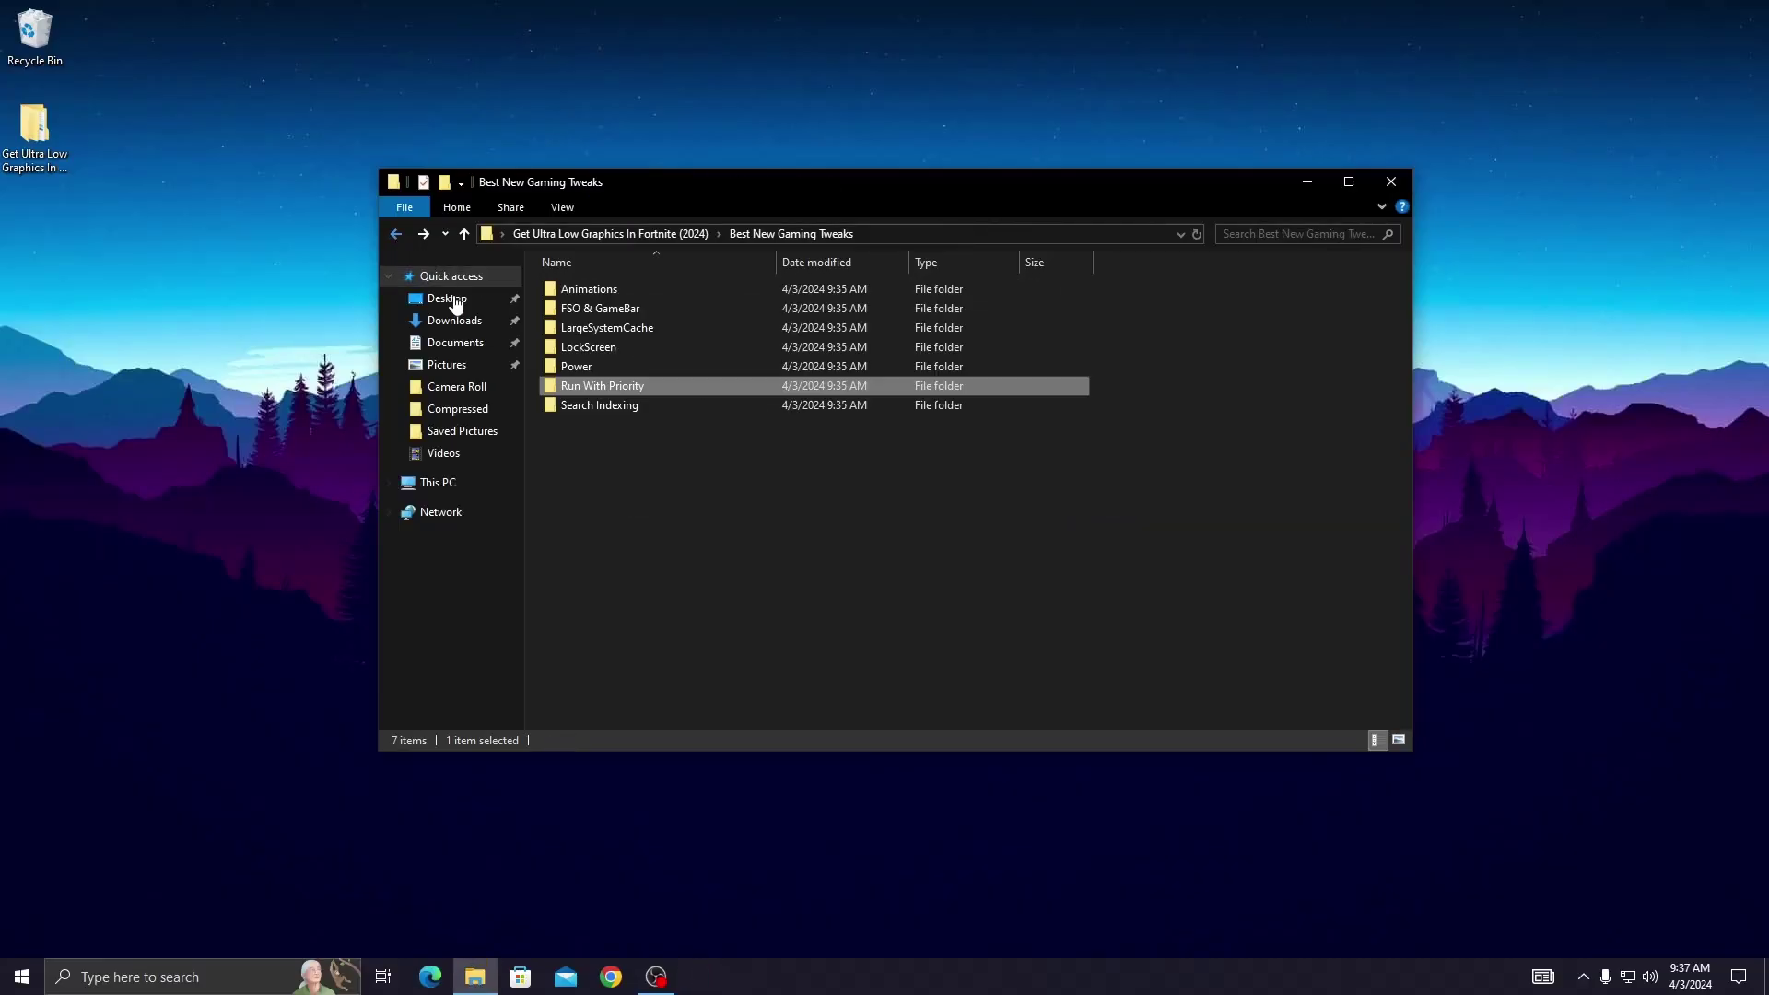
{"action": "left_click", "coordinate": [585, 409]}
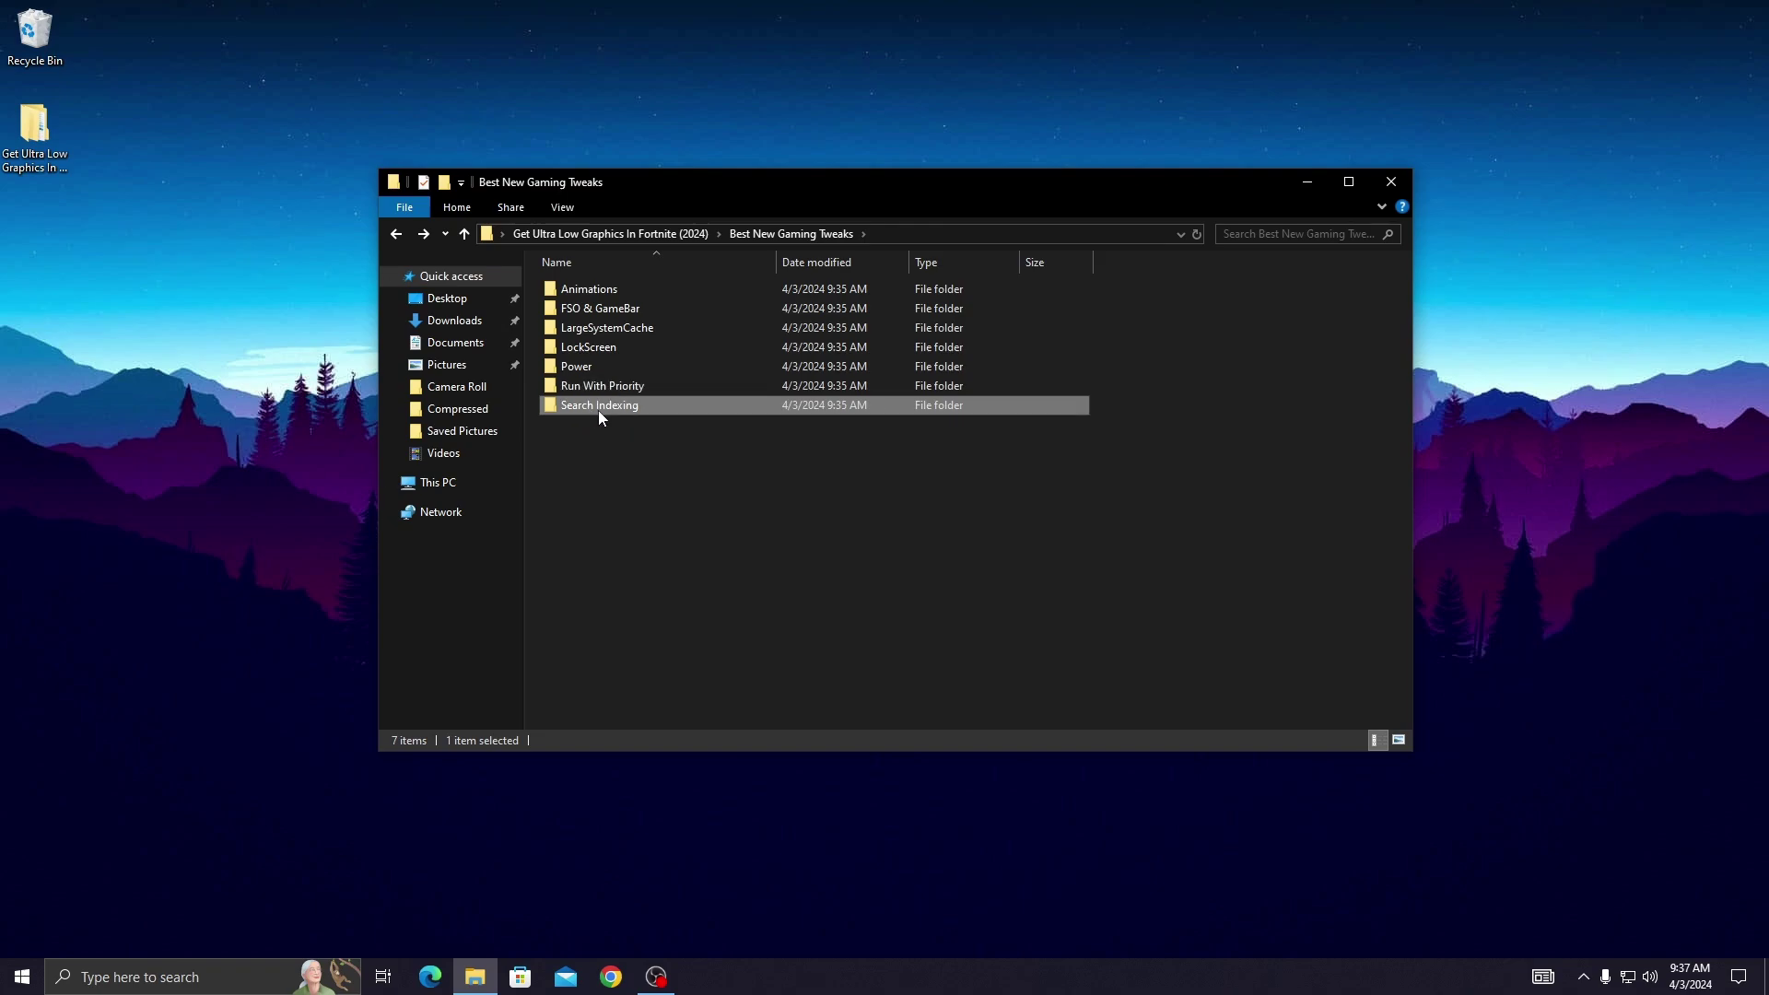
{"action": "right_click", "coordinate": [599, 410]}
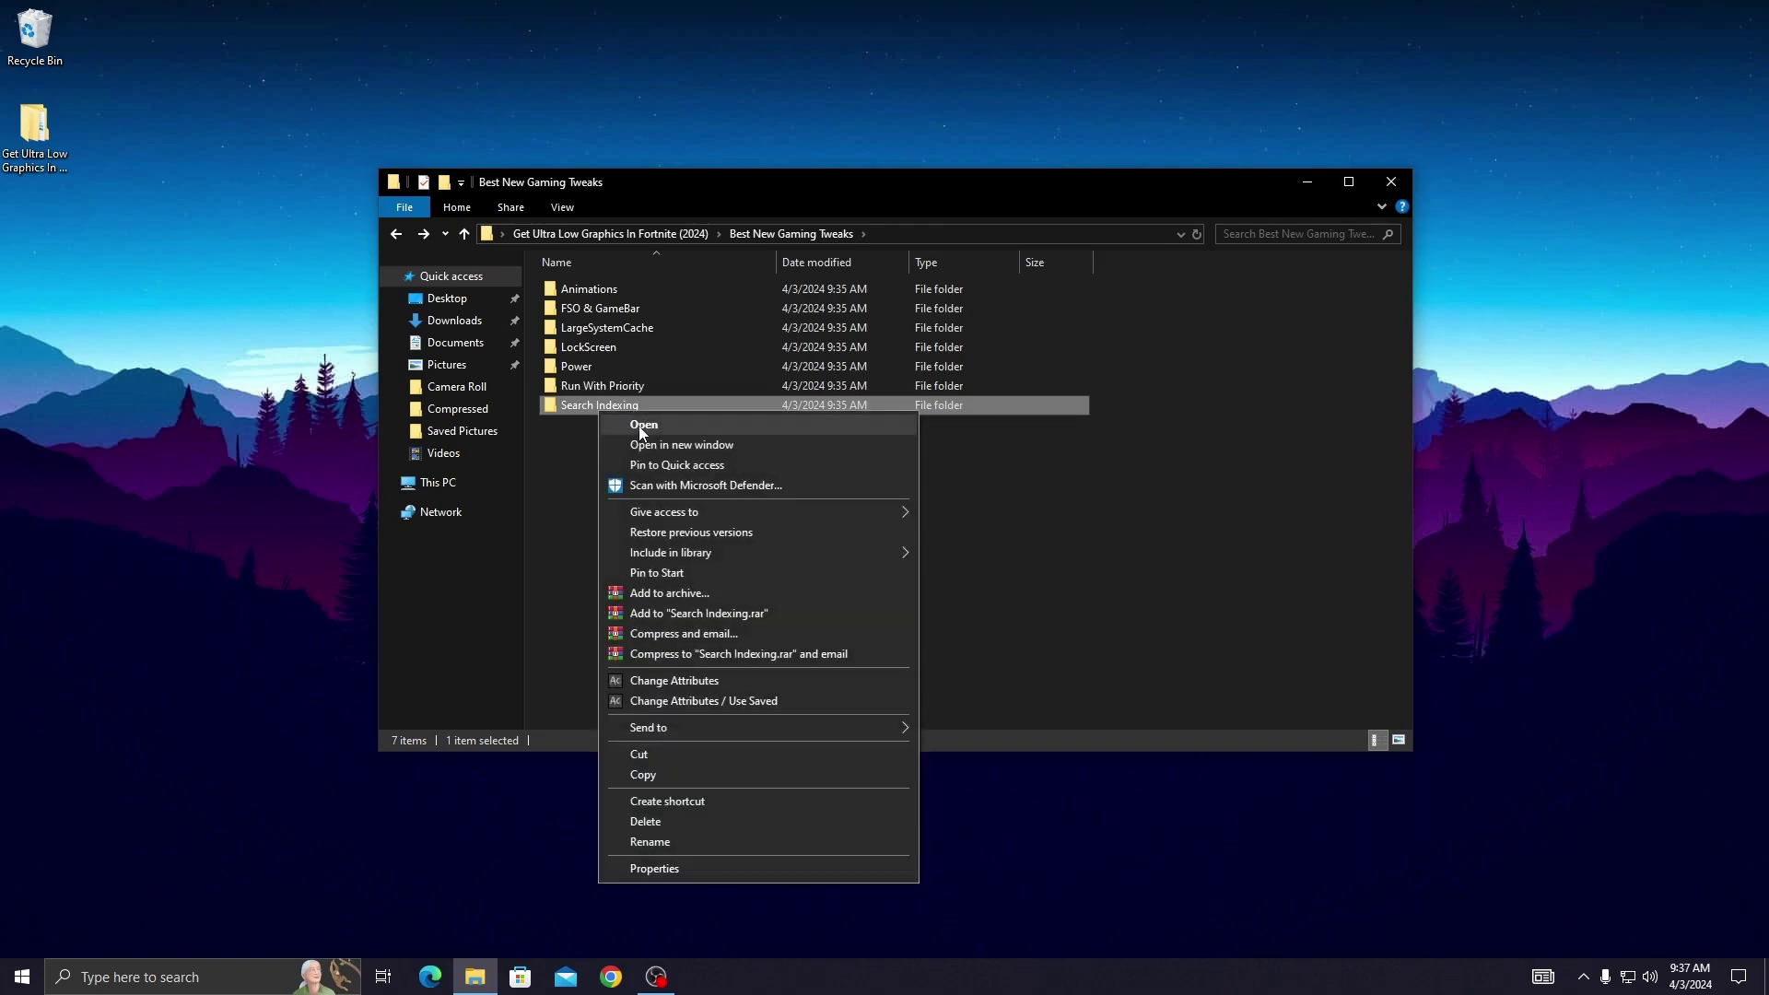
{"action": "left_click", "coordinate": [642, 426]}
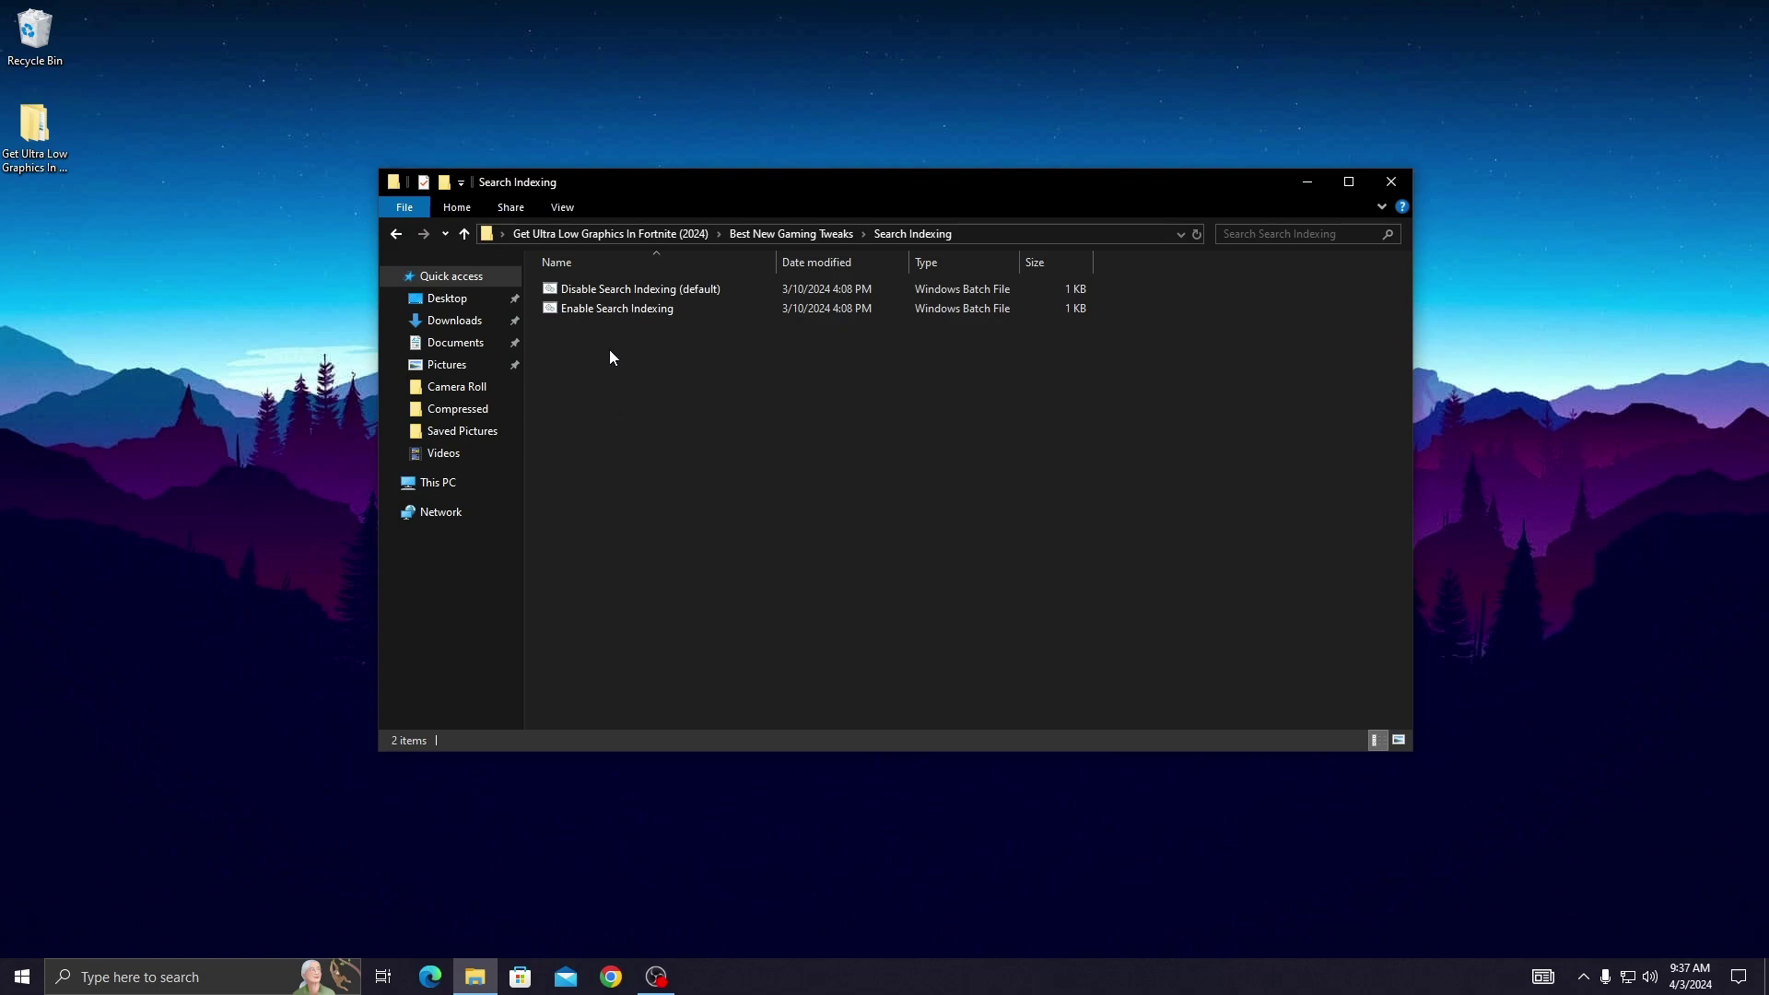
{"action": "left_click", "coordinate": [606, 295]}
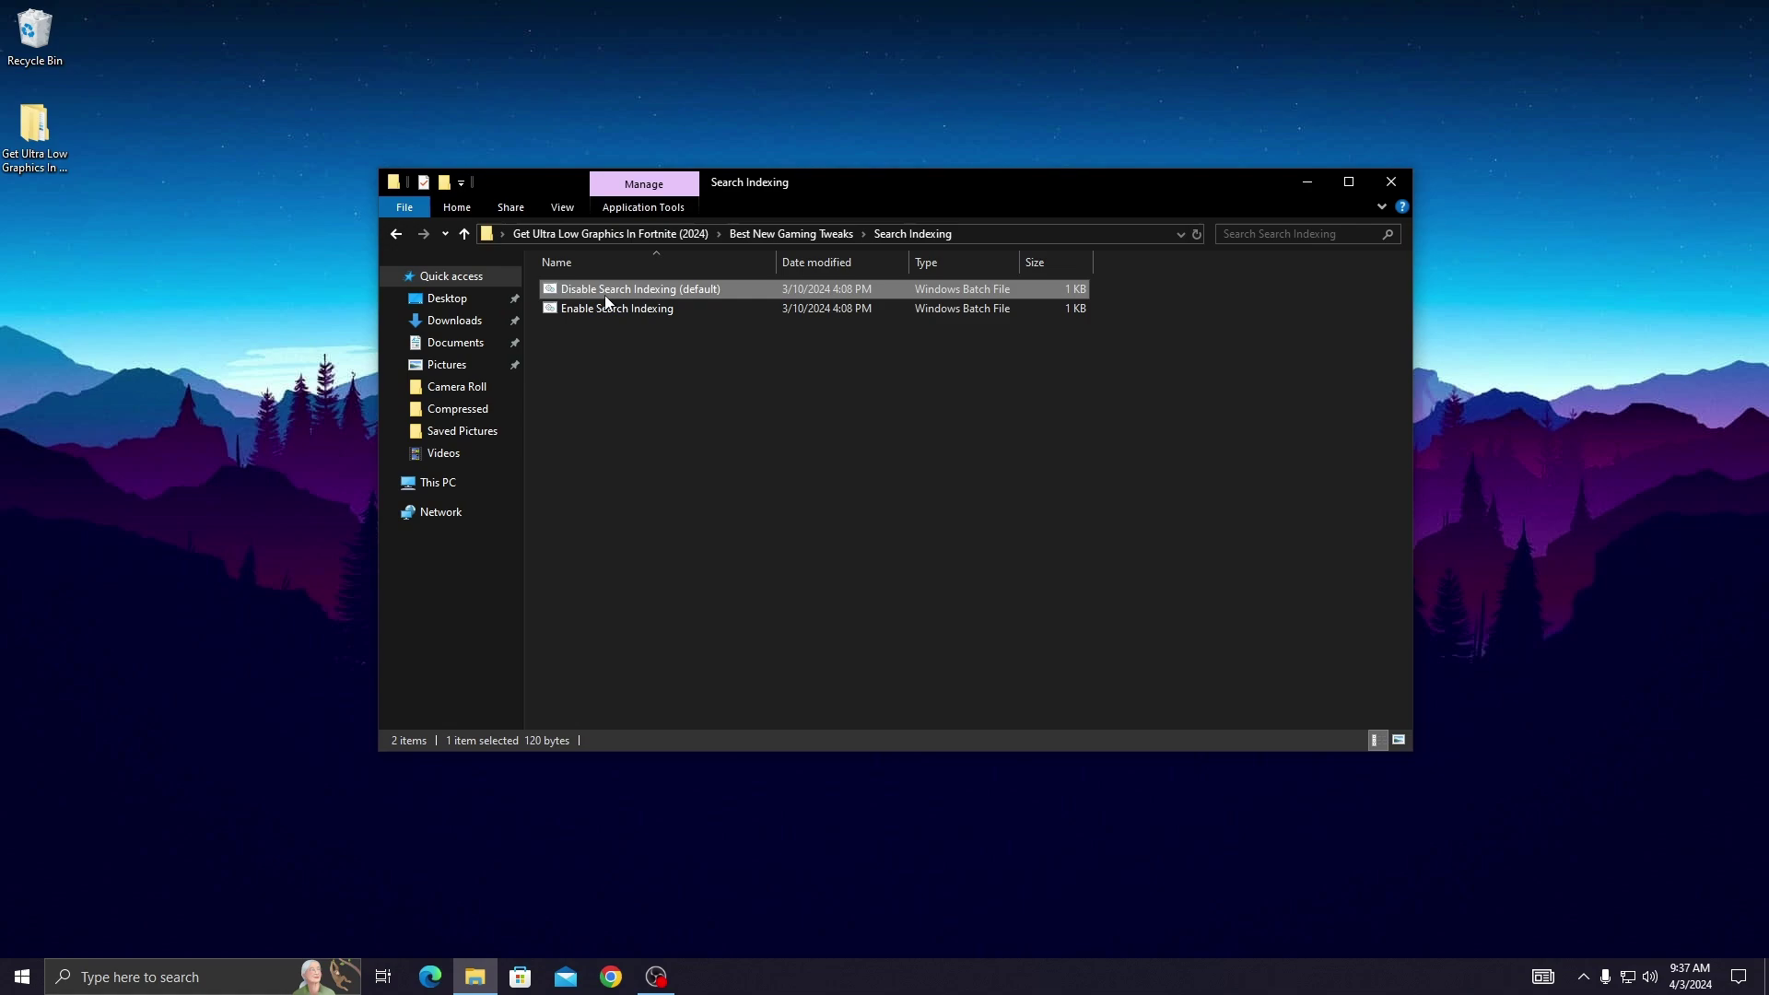
{"action": "right_click", "coordinate": [606, 296]}
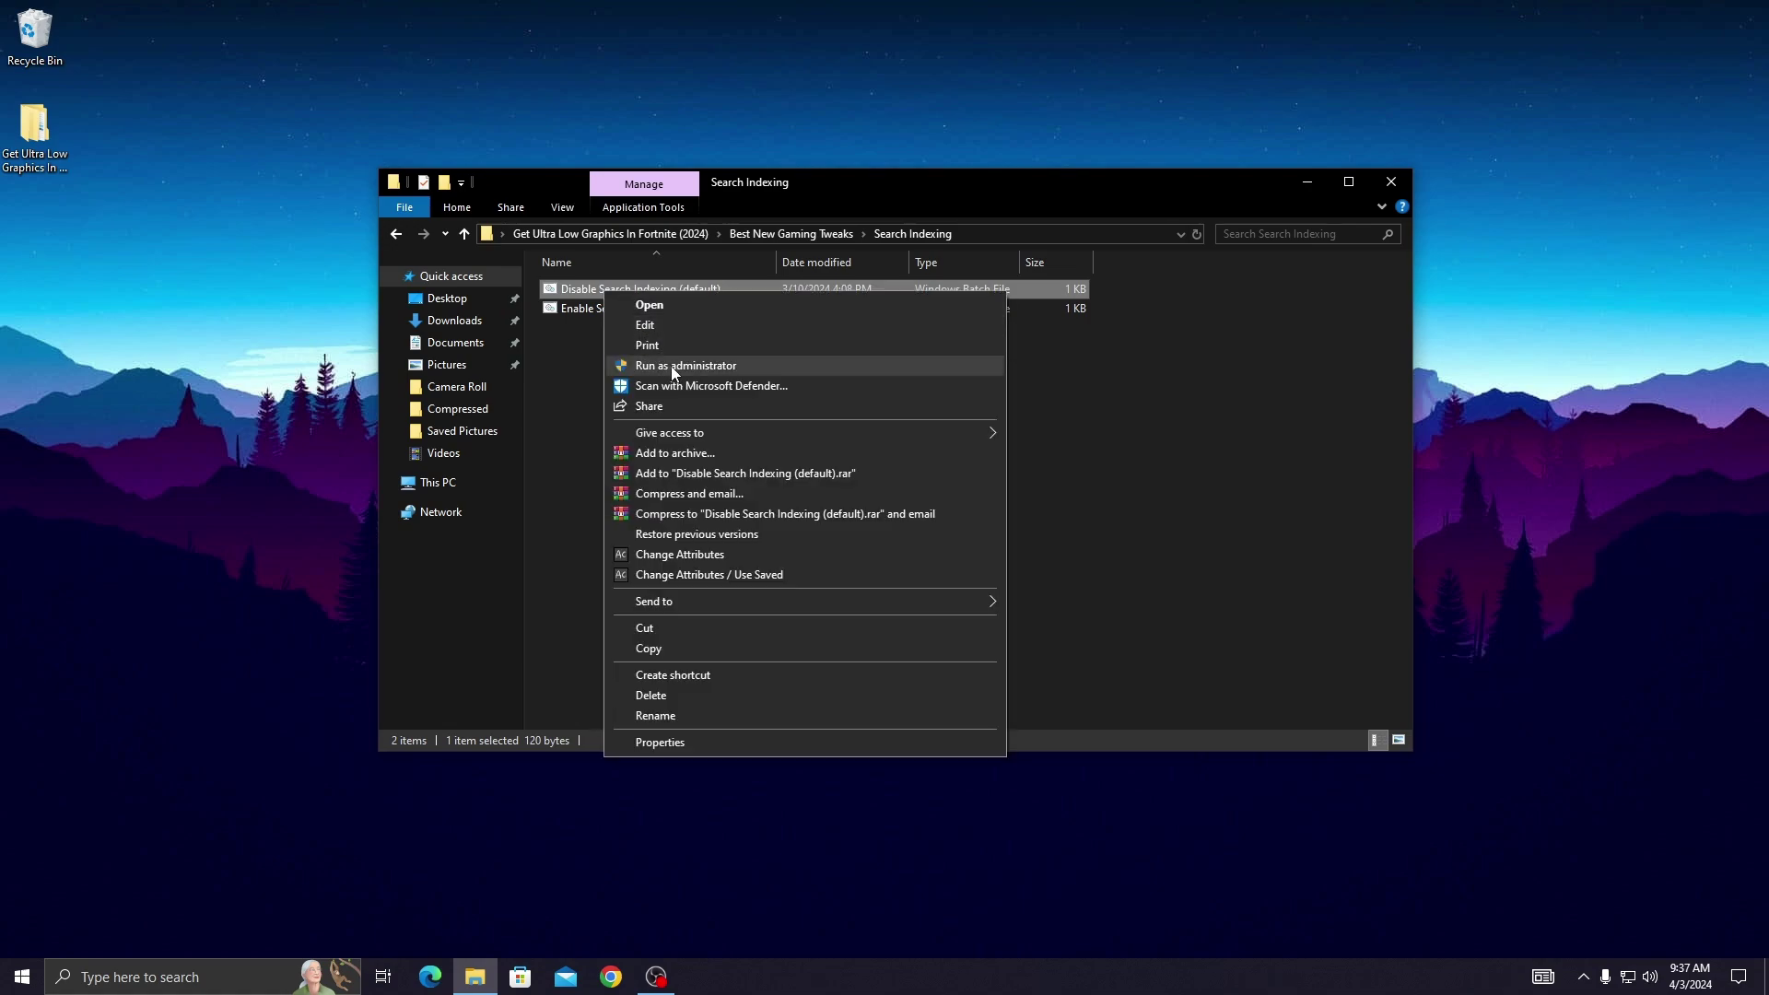
{"action": "left_click", "coordinate": [673, 368]}
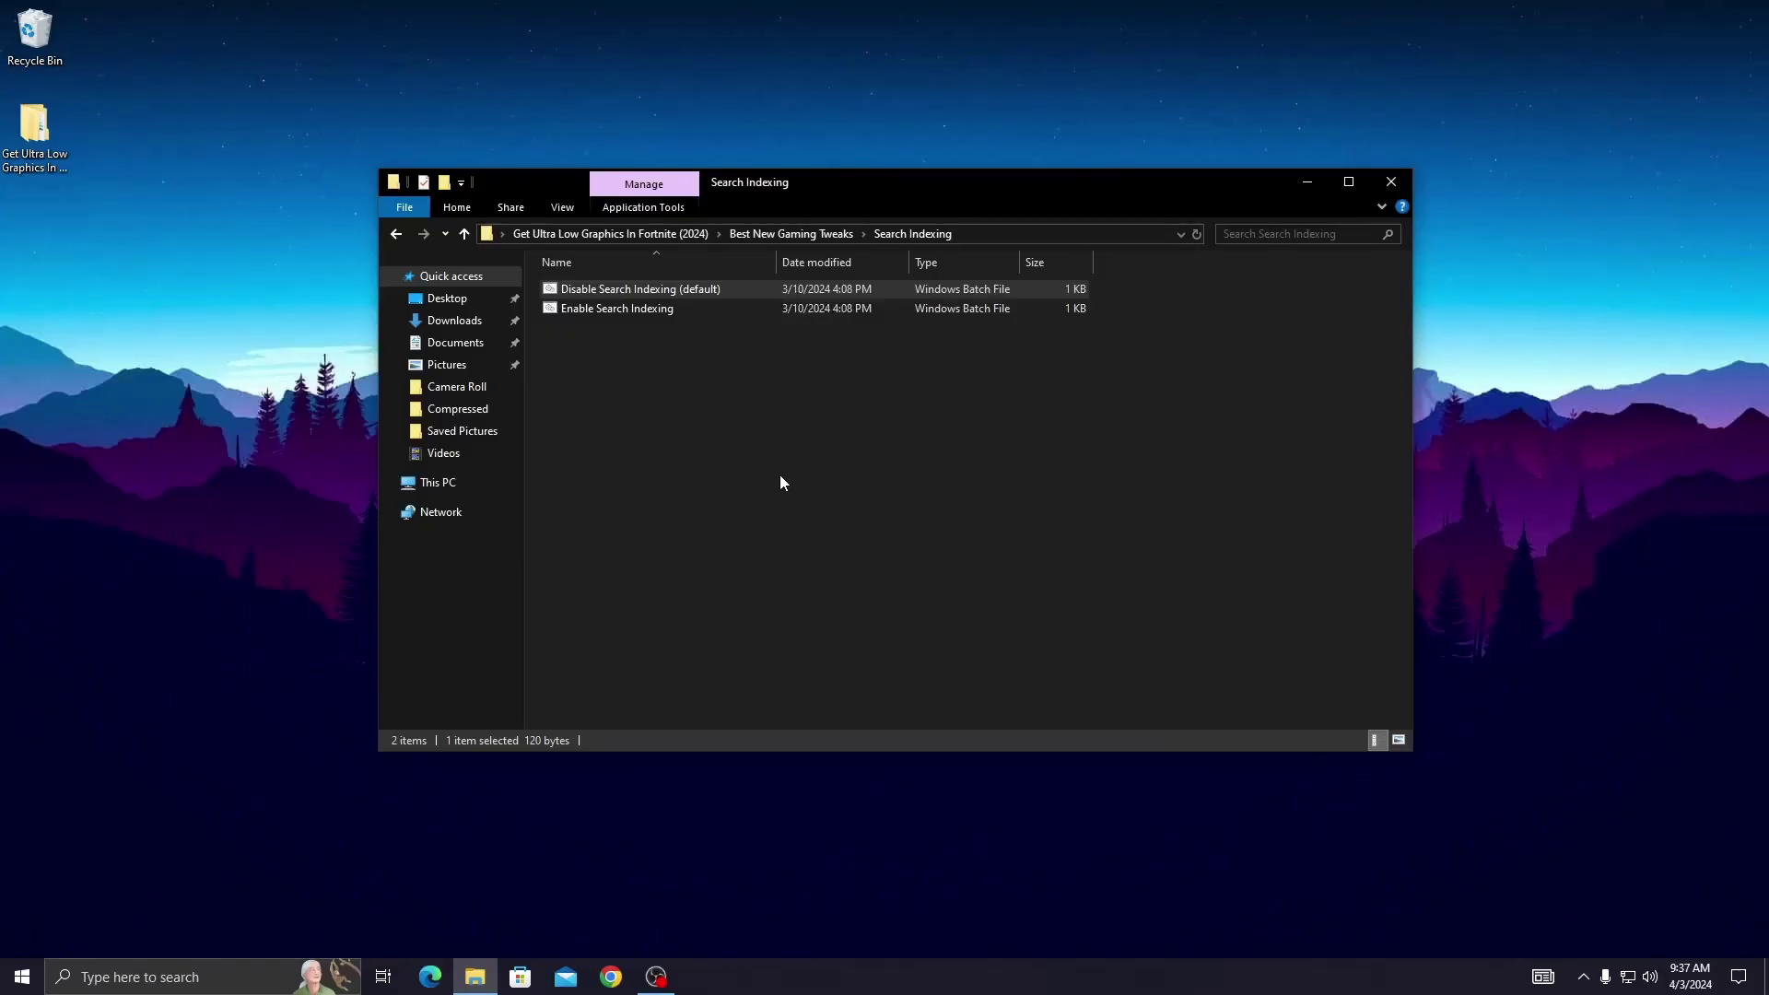
{"action": "left_click", "coordinate": [396, 233]}
Open the Park Control folder and run parkcontrolsetup64 as administrator
{"action": "left_click", "coordinate": [583, 315]}
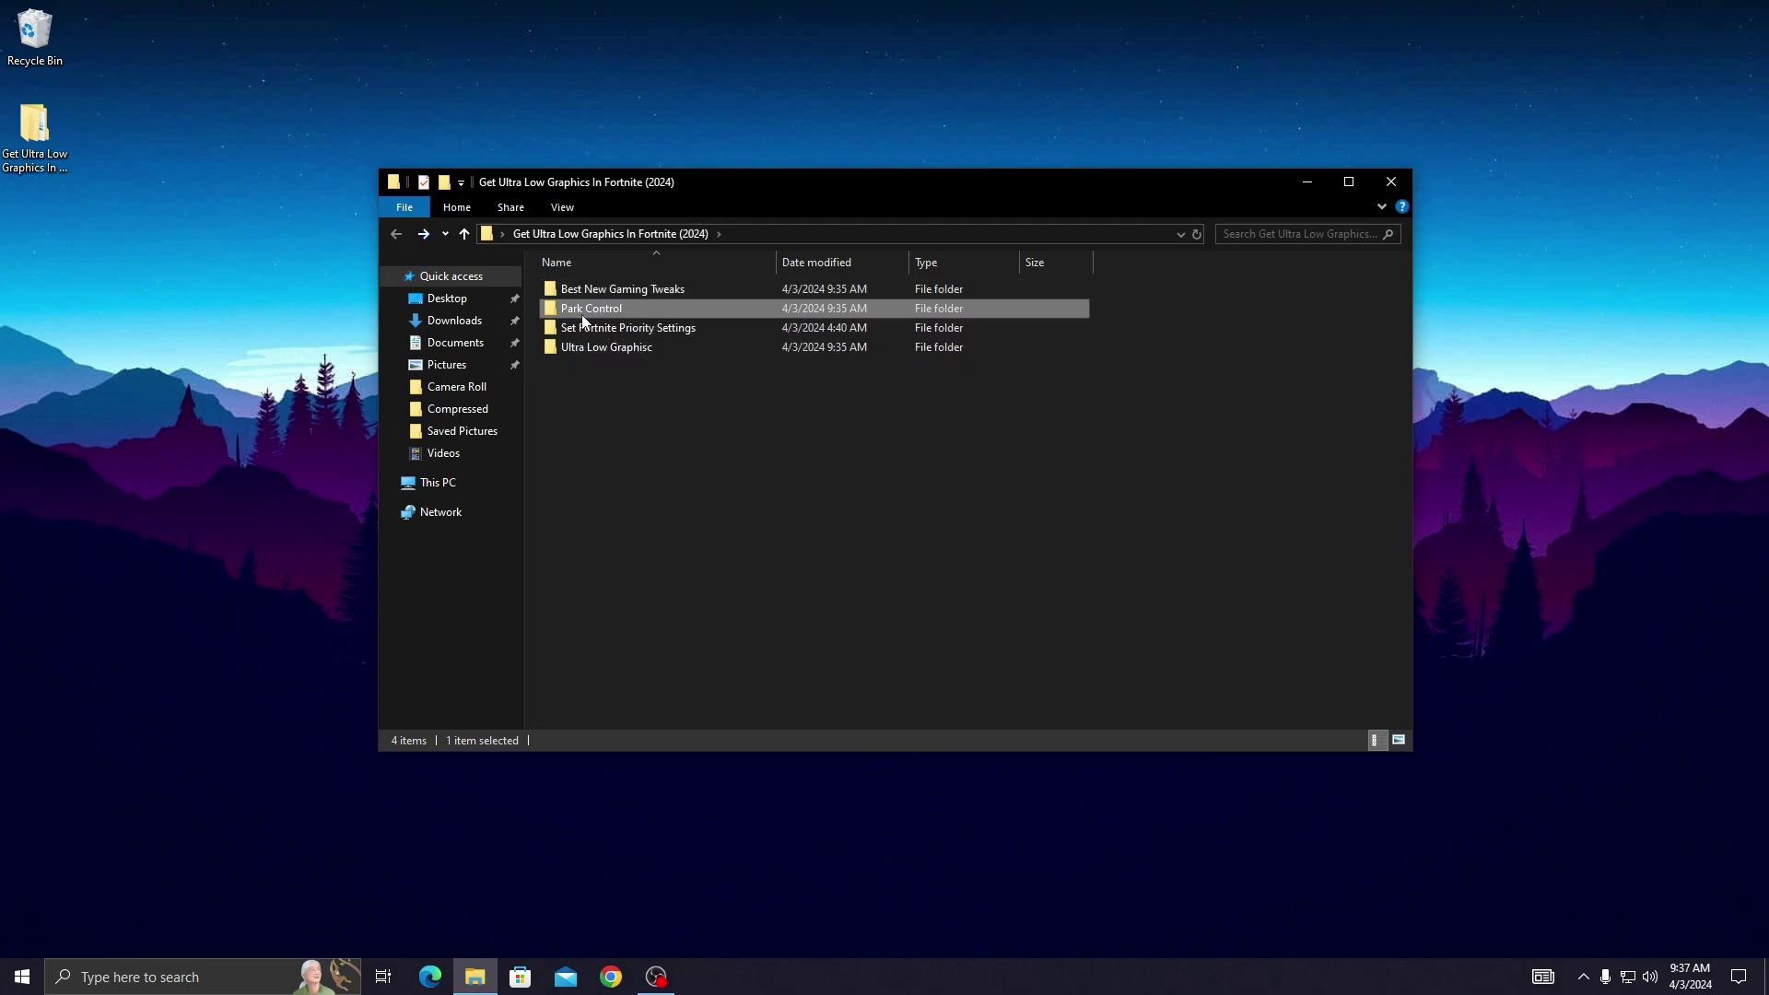
{"action": "right_click", "coordinate": [605, 318]}
{"action": "left_click", "coordinate": [654, 333]}
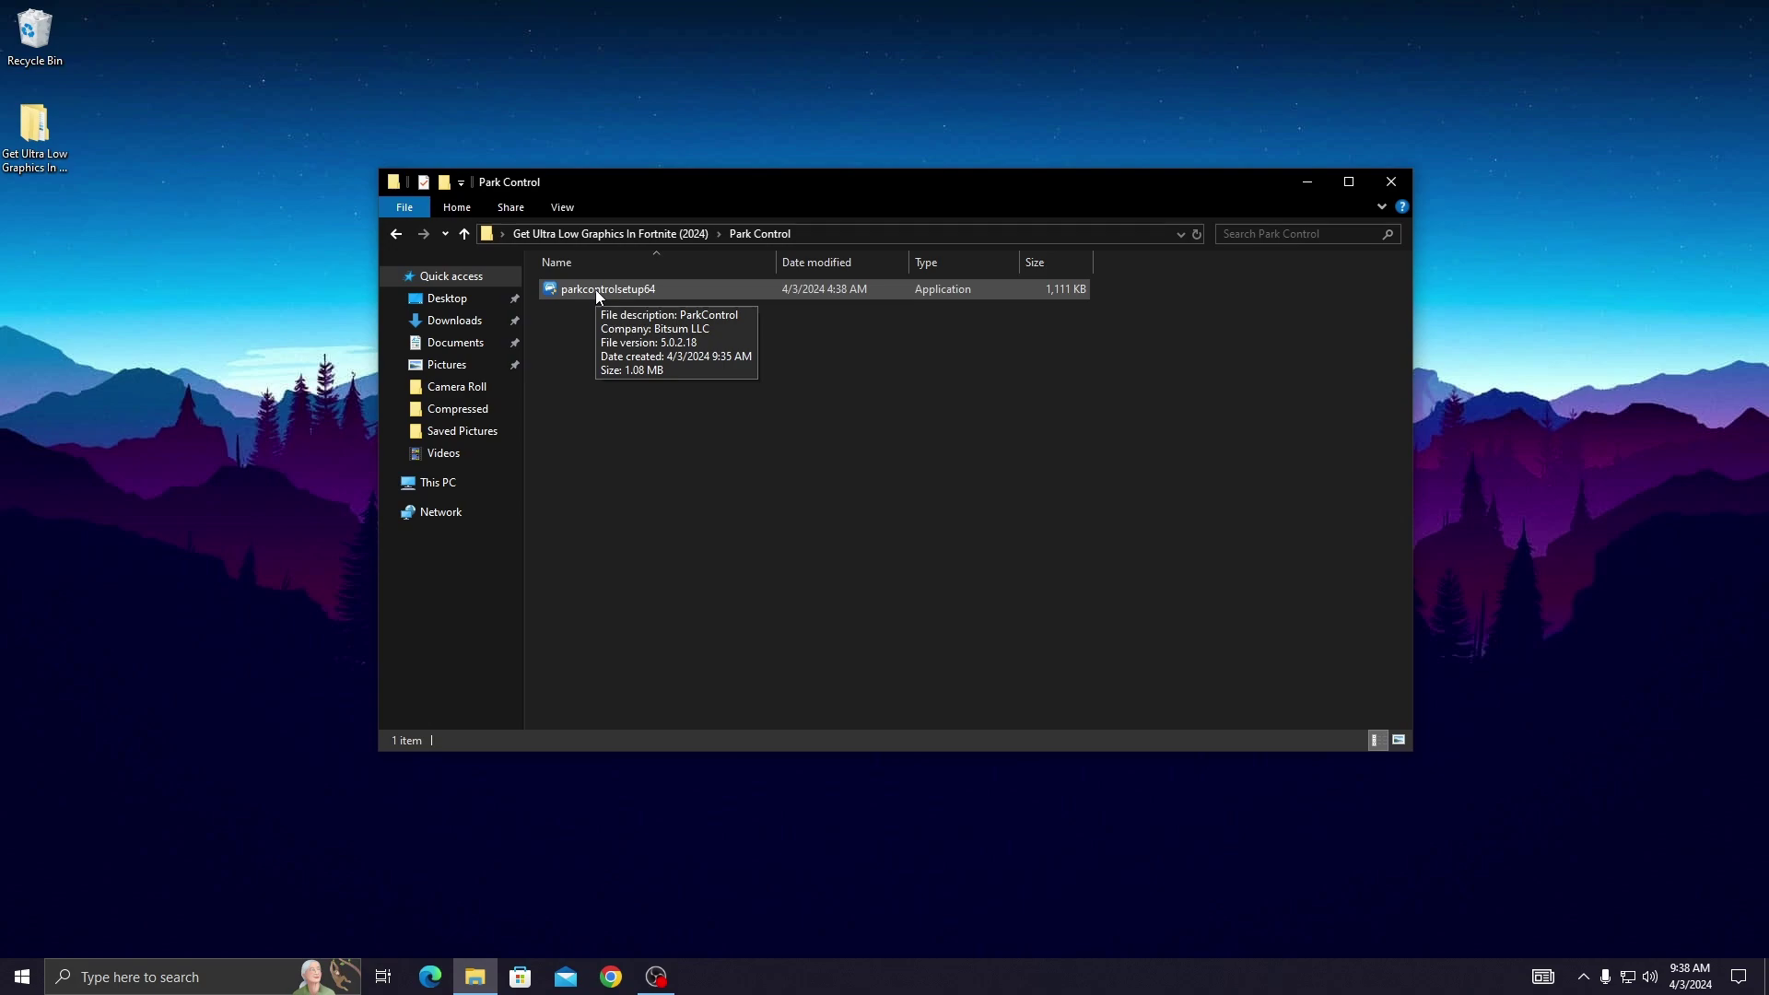
{"action": "right_click", "coordinate": [596, 292]}
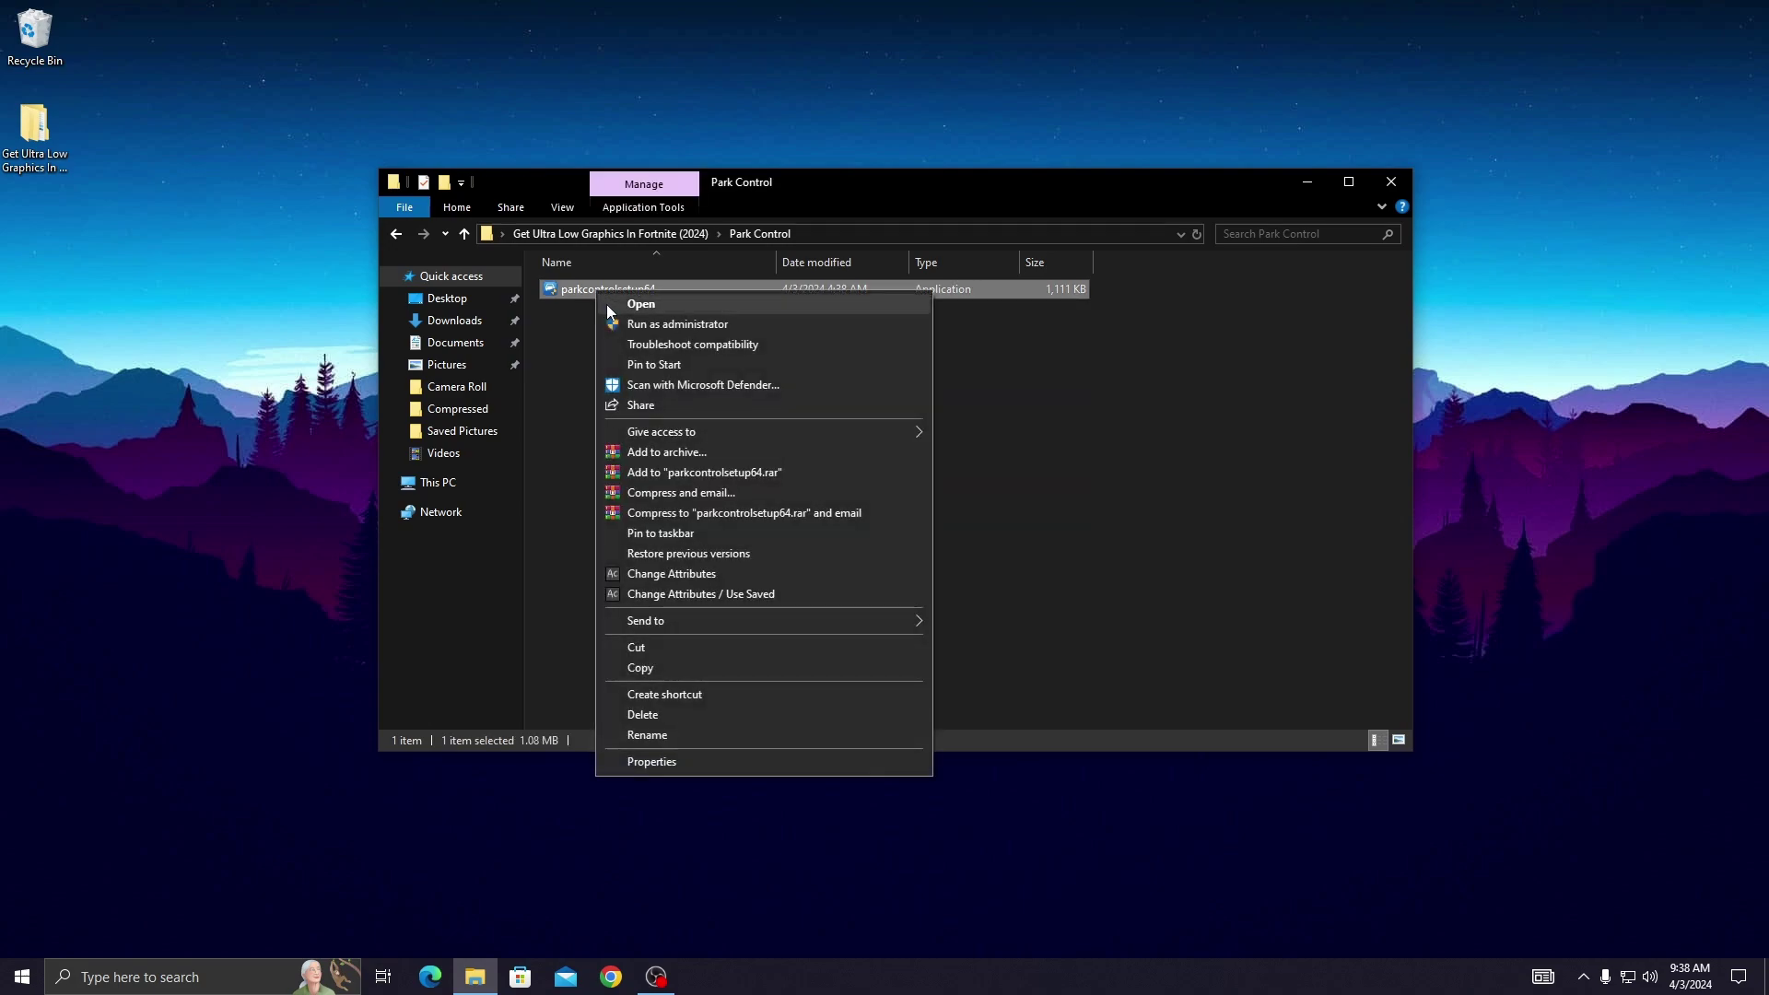
{"action": "left_click", "coordinate": [657, 328]}
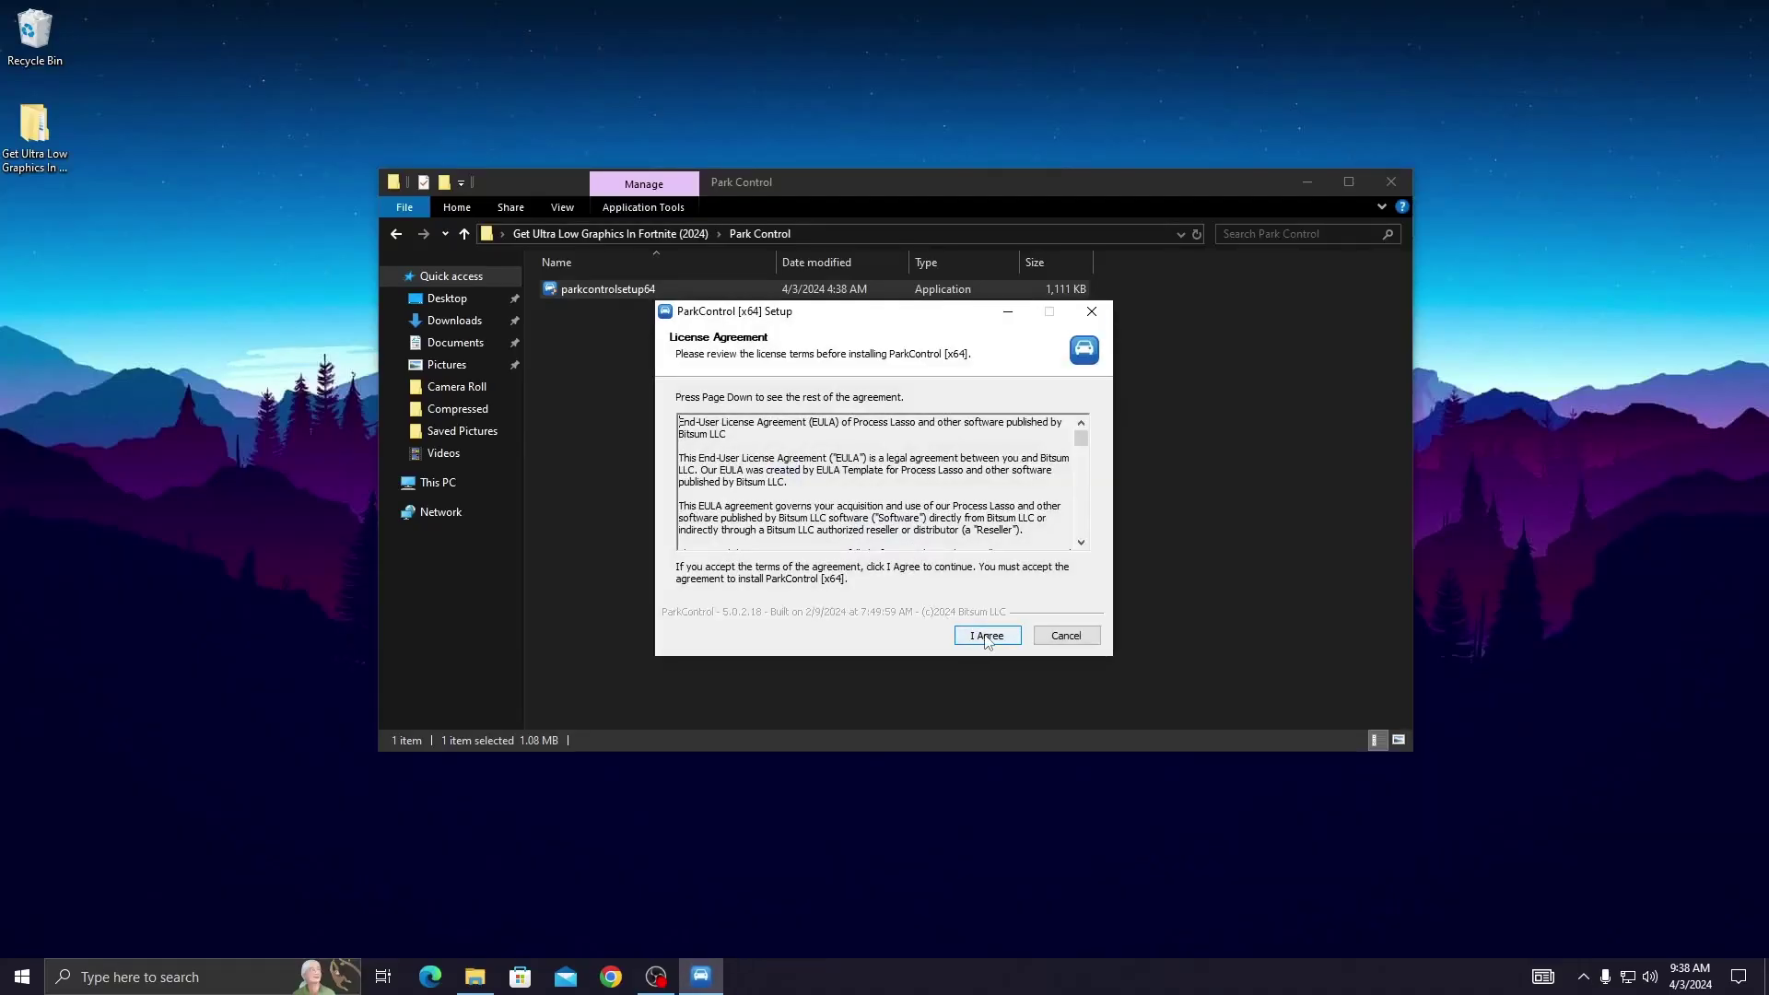
Accept the license, keep default components, and install ParkControl to D:\ParkControl
{"action": "left_click", "coordinate": [985, 636]}
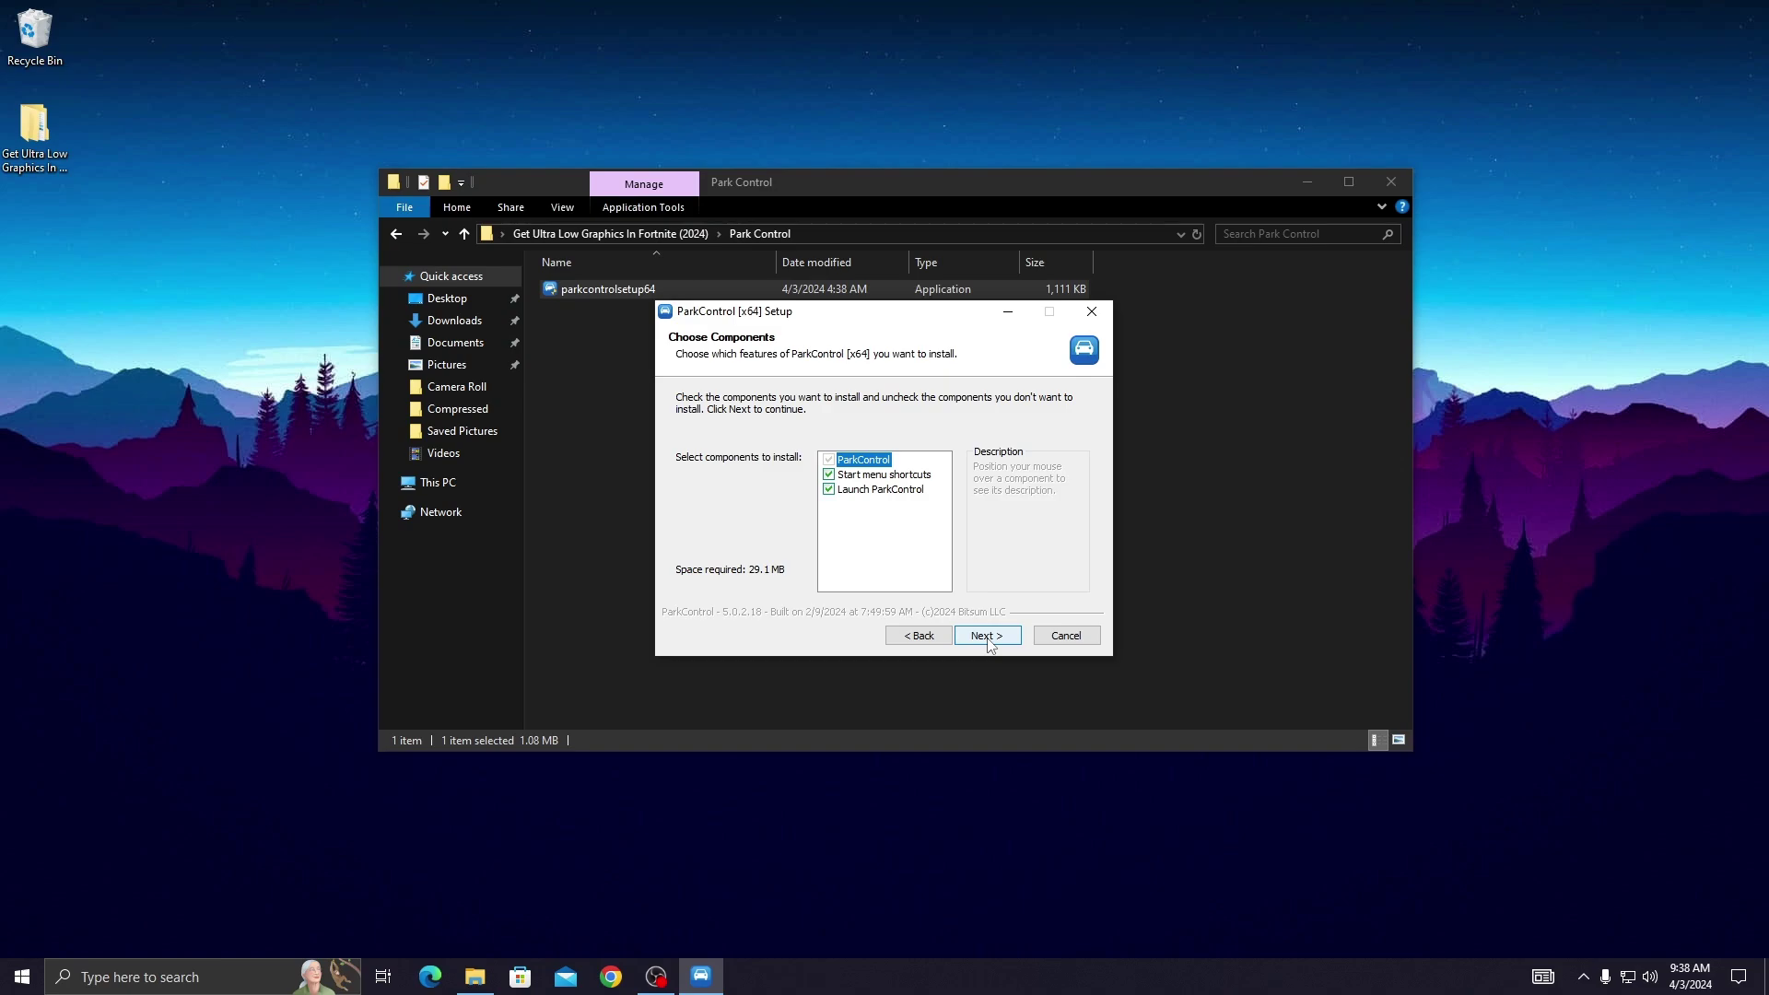
{"action": "left_click", "coordinate": [988, 636]}
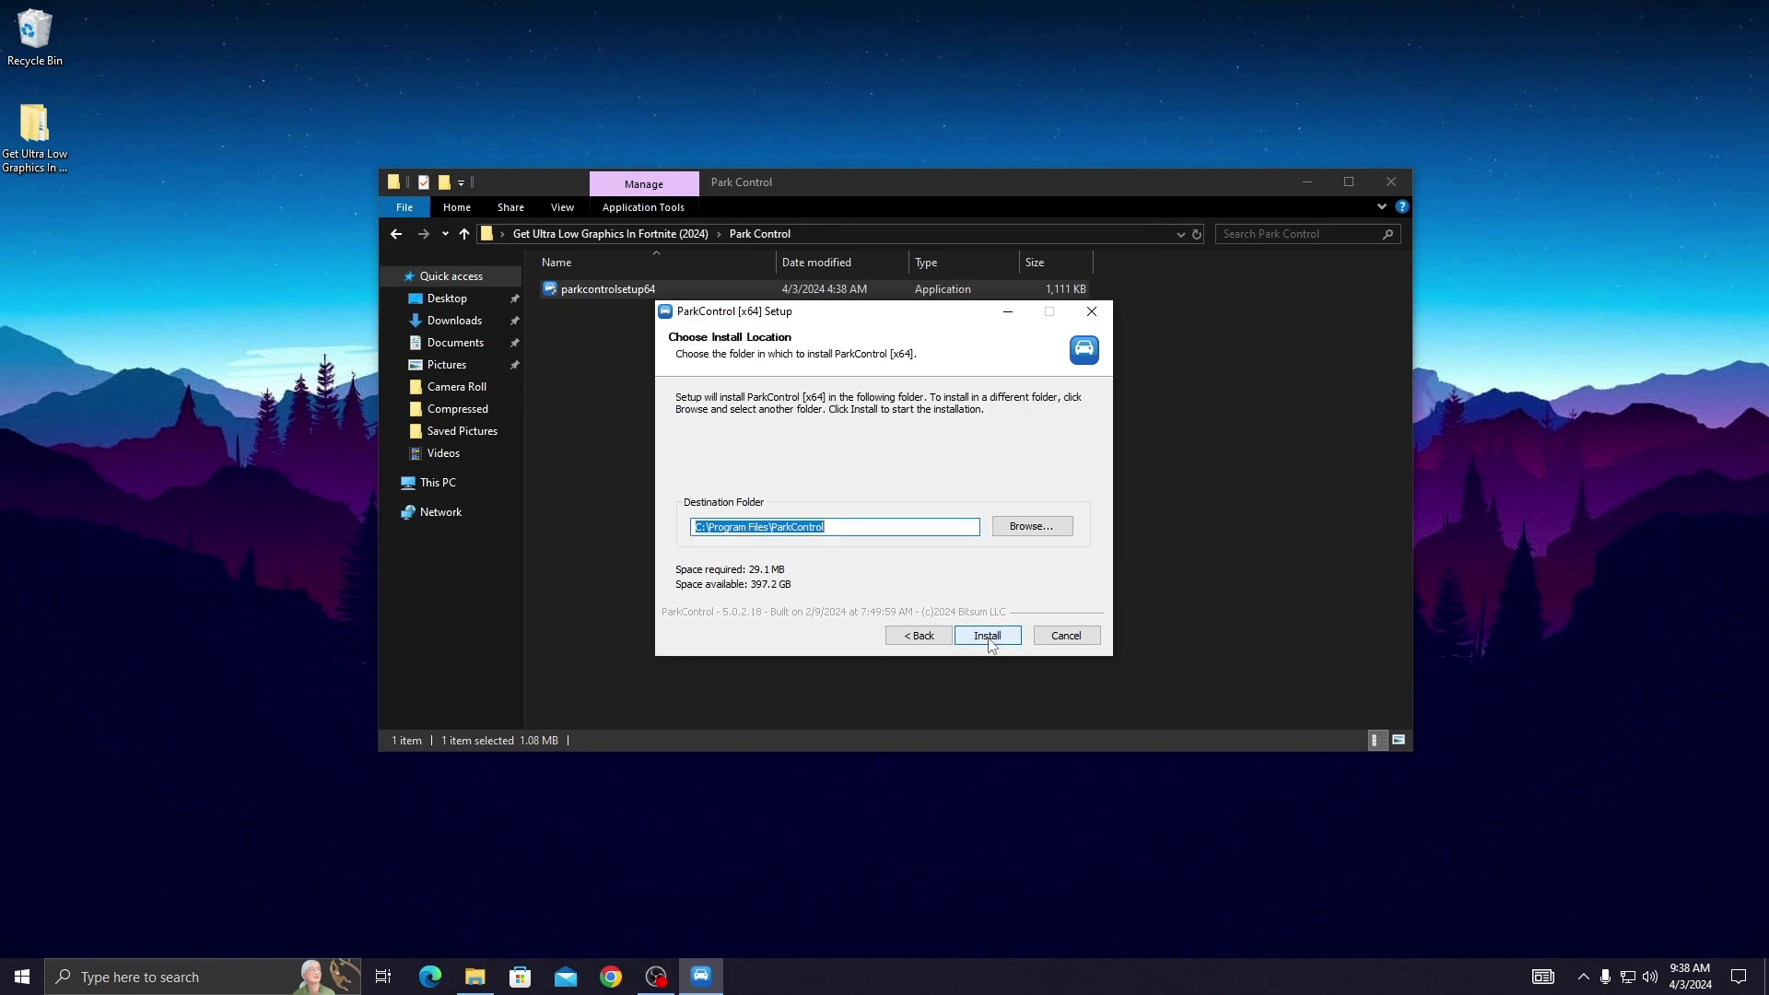
{"action": "left_click", "coordinate": [1027, 529]}
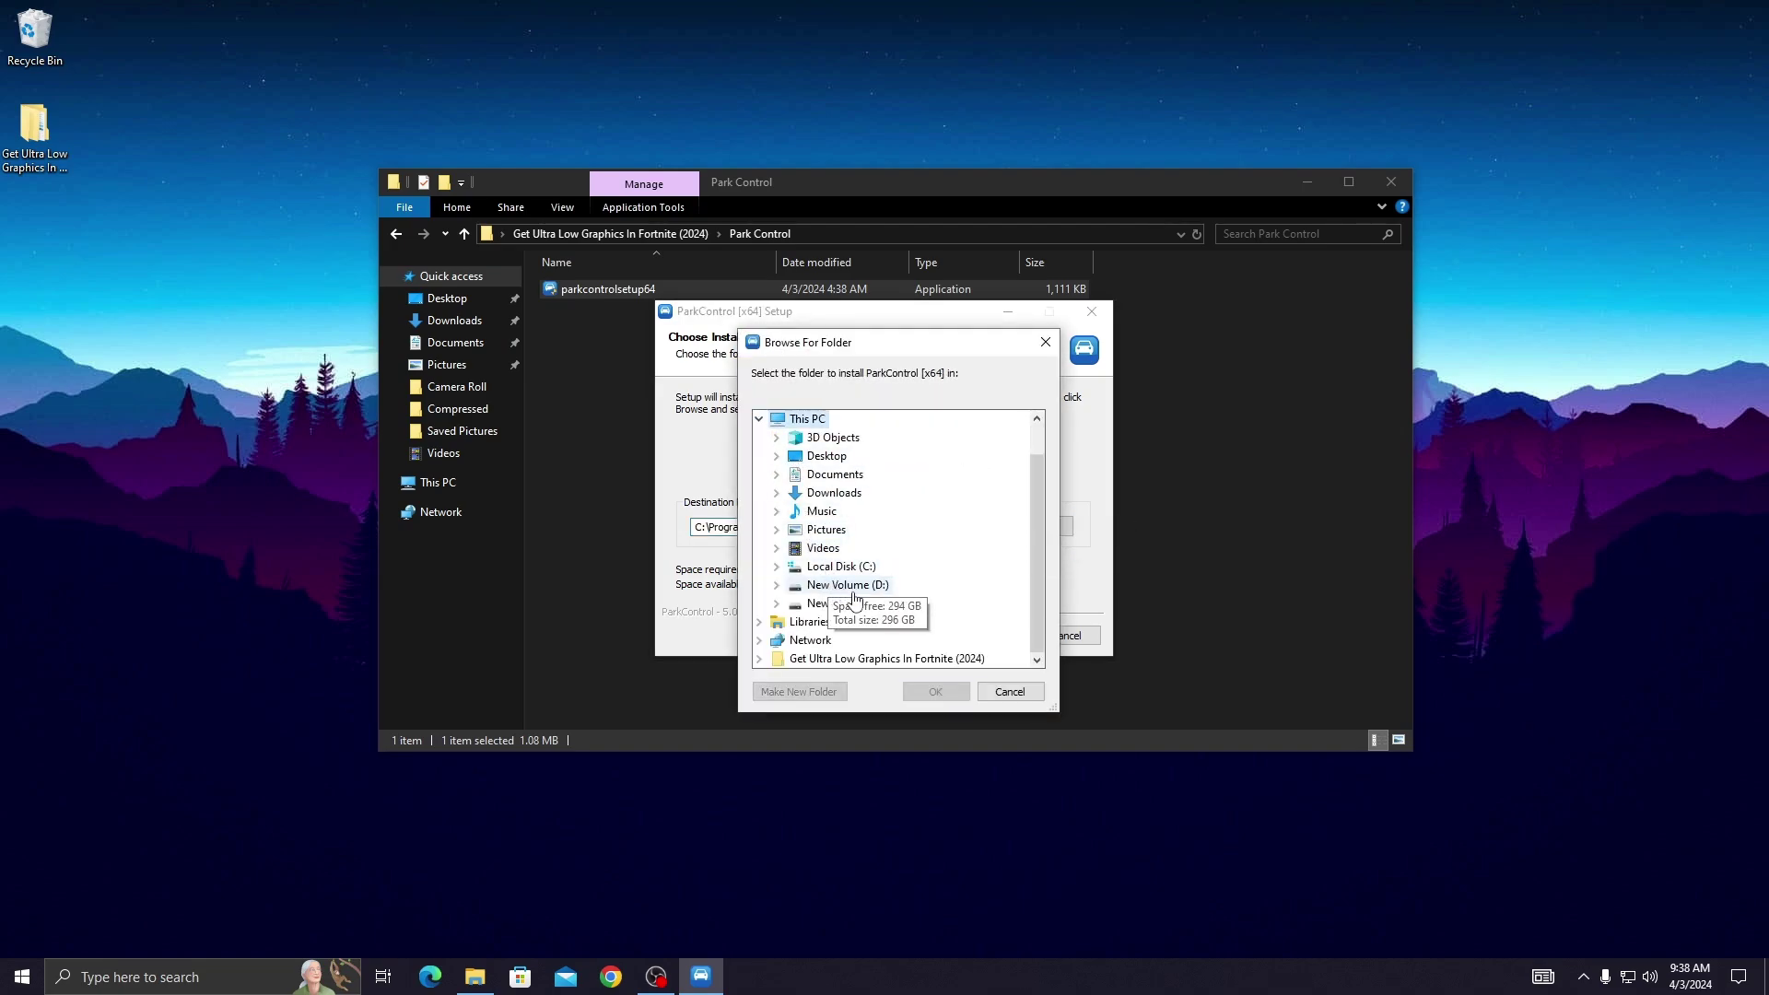
{"action": "double_click", "coordinate": [843, 587]}
{"action": "left_click", "coordinate": [866, 658]}
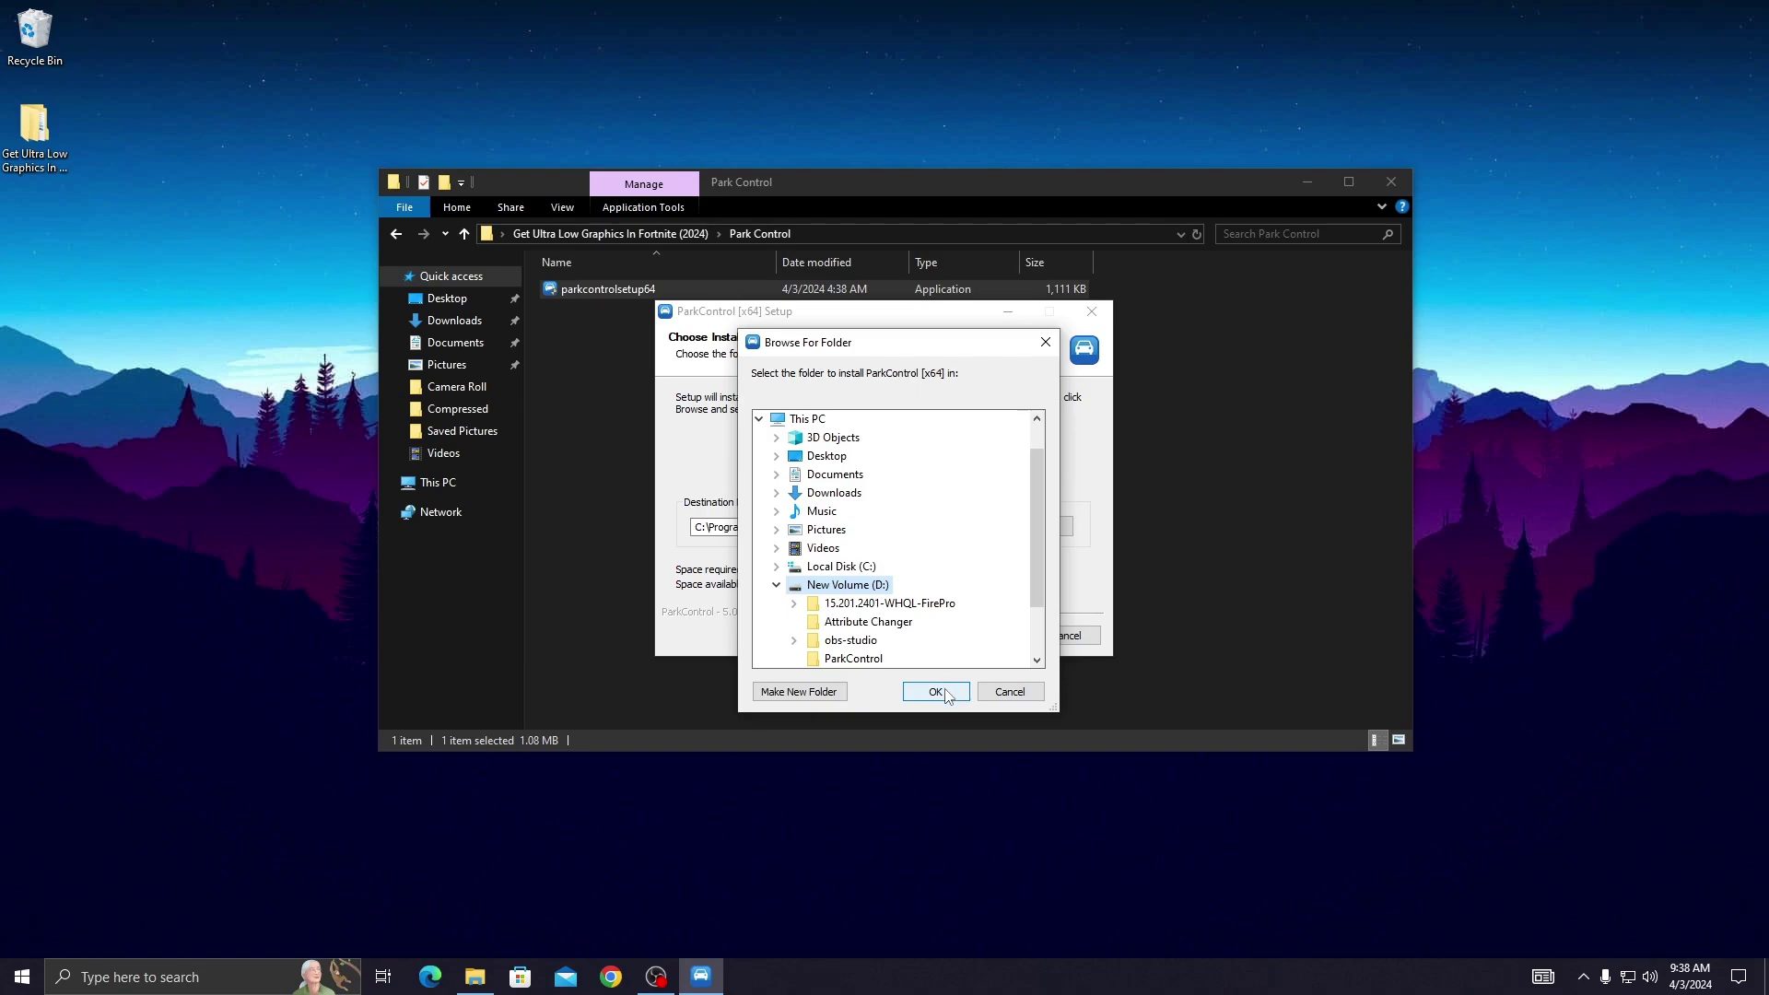
{"action": "left_click", "coordinate": [932, 691]}
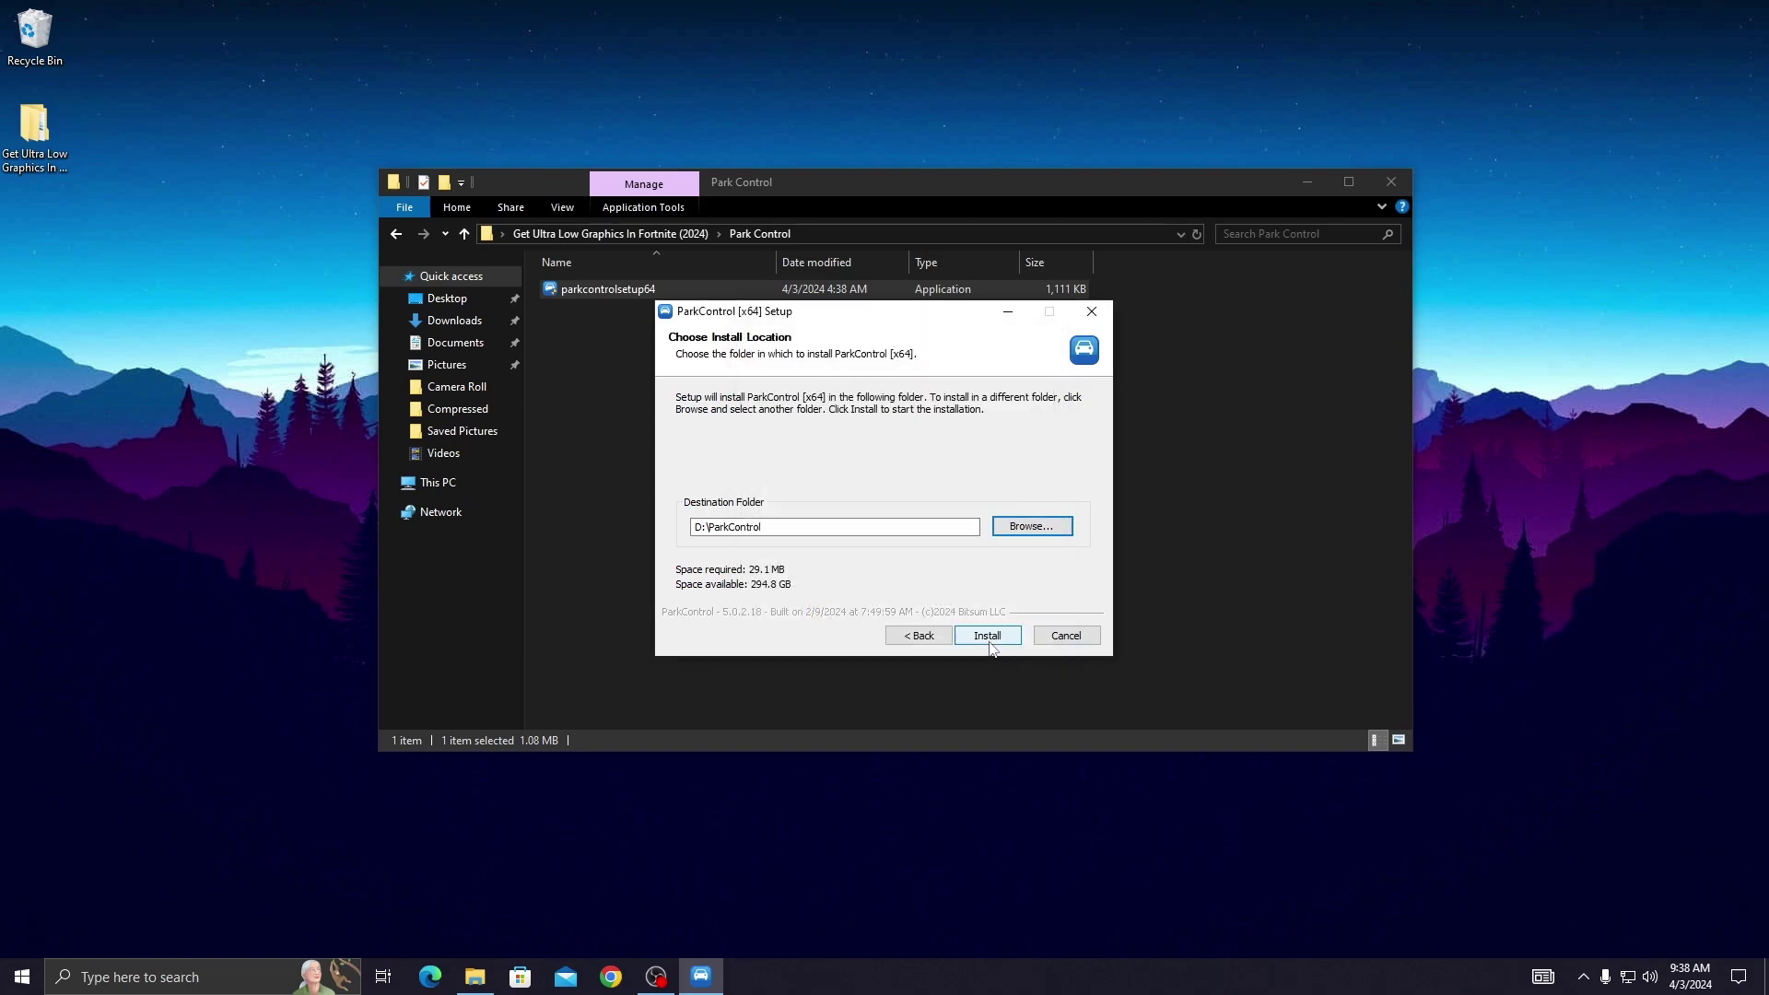
{"action": "left_click", "coordinate": [986, 639]}
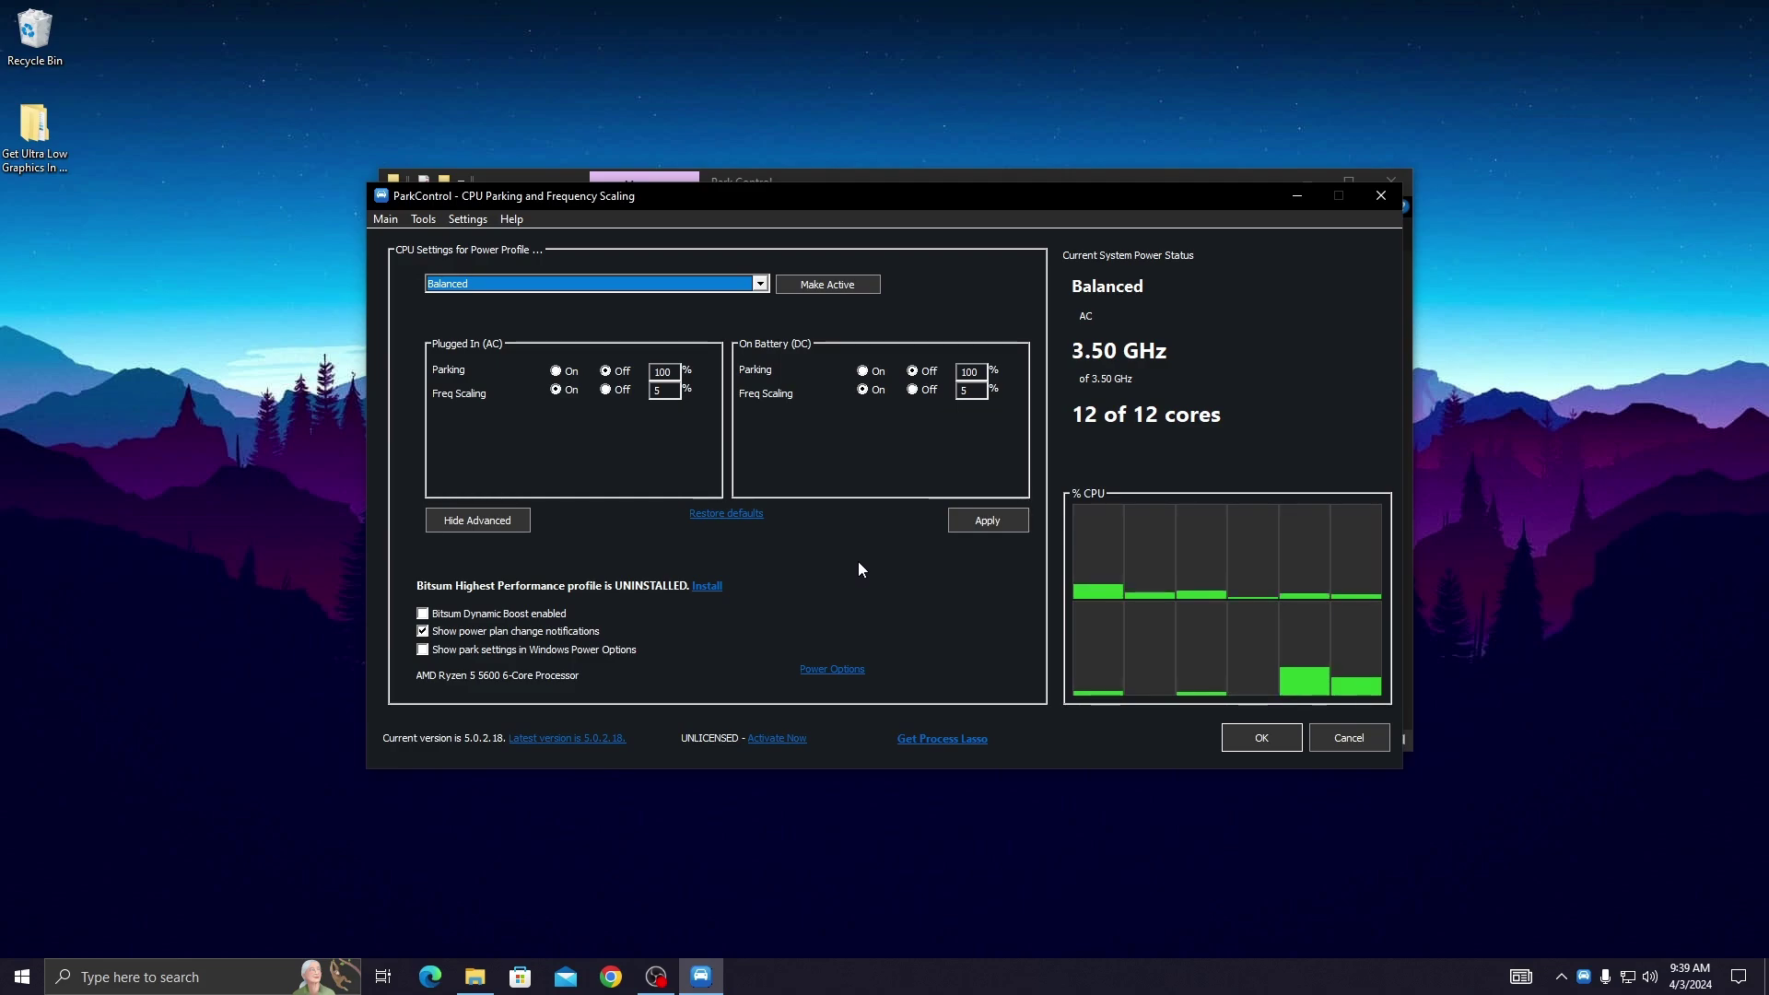
Turn Freq Scaling off for Plugged In and On Battery, and make High performance active
{"action": "left_click", "coordinate": [606, 391]}
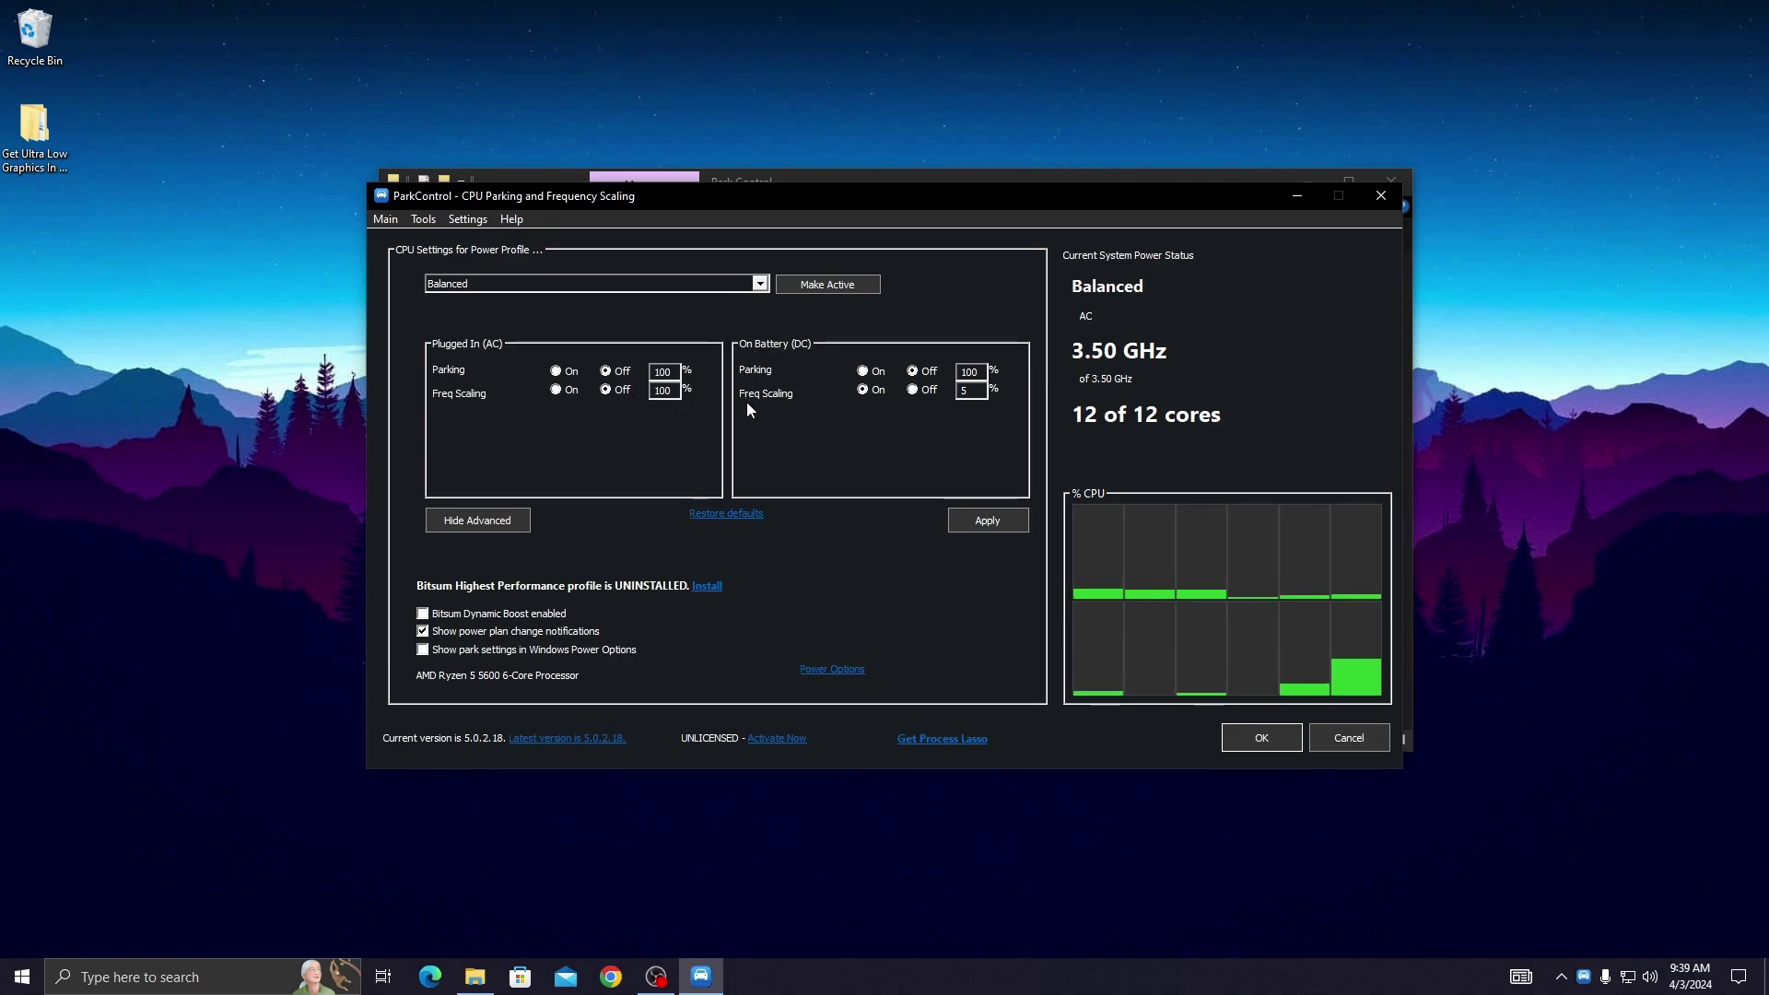
{"action": "left_click", "coordinate": [923, 390]}
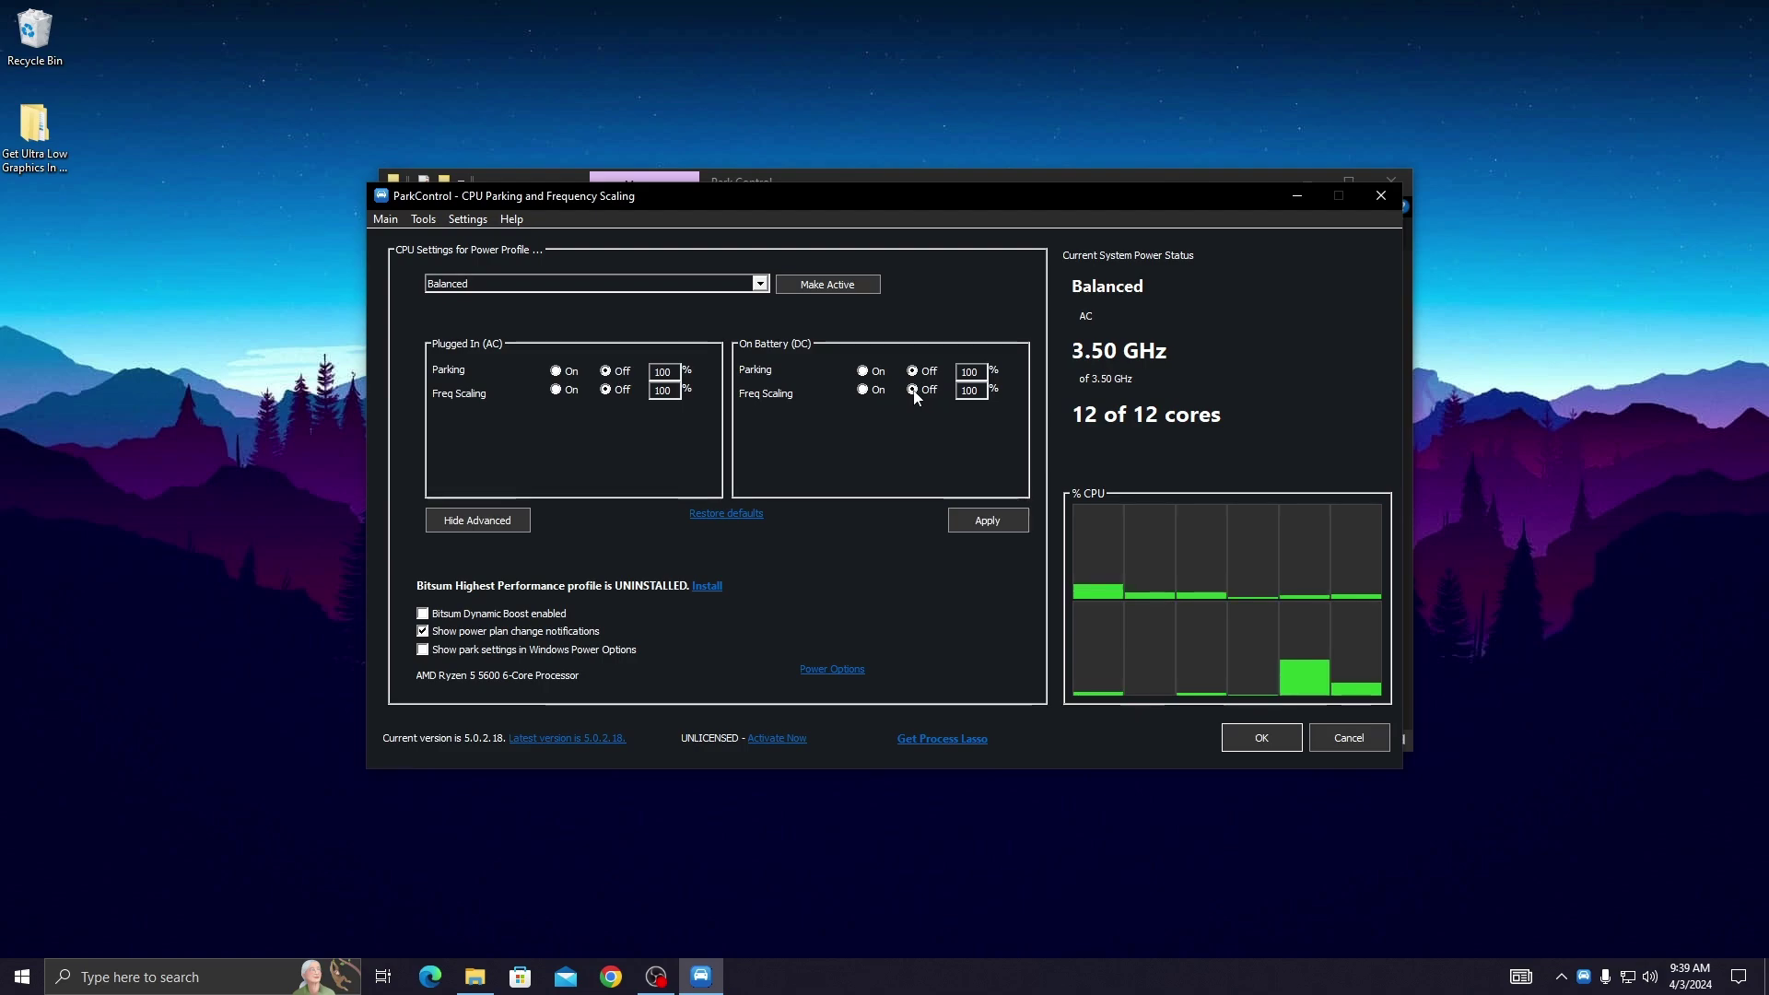
{"action": "left_click", "coordinate": [759, 284]}
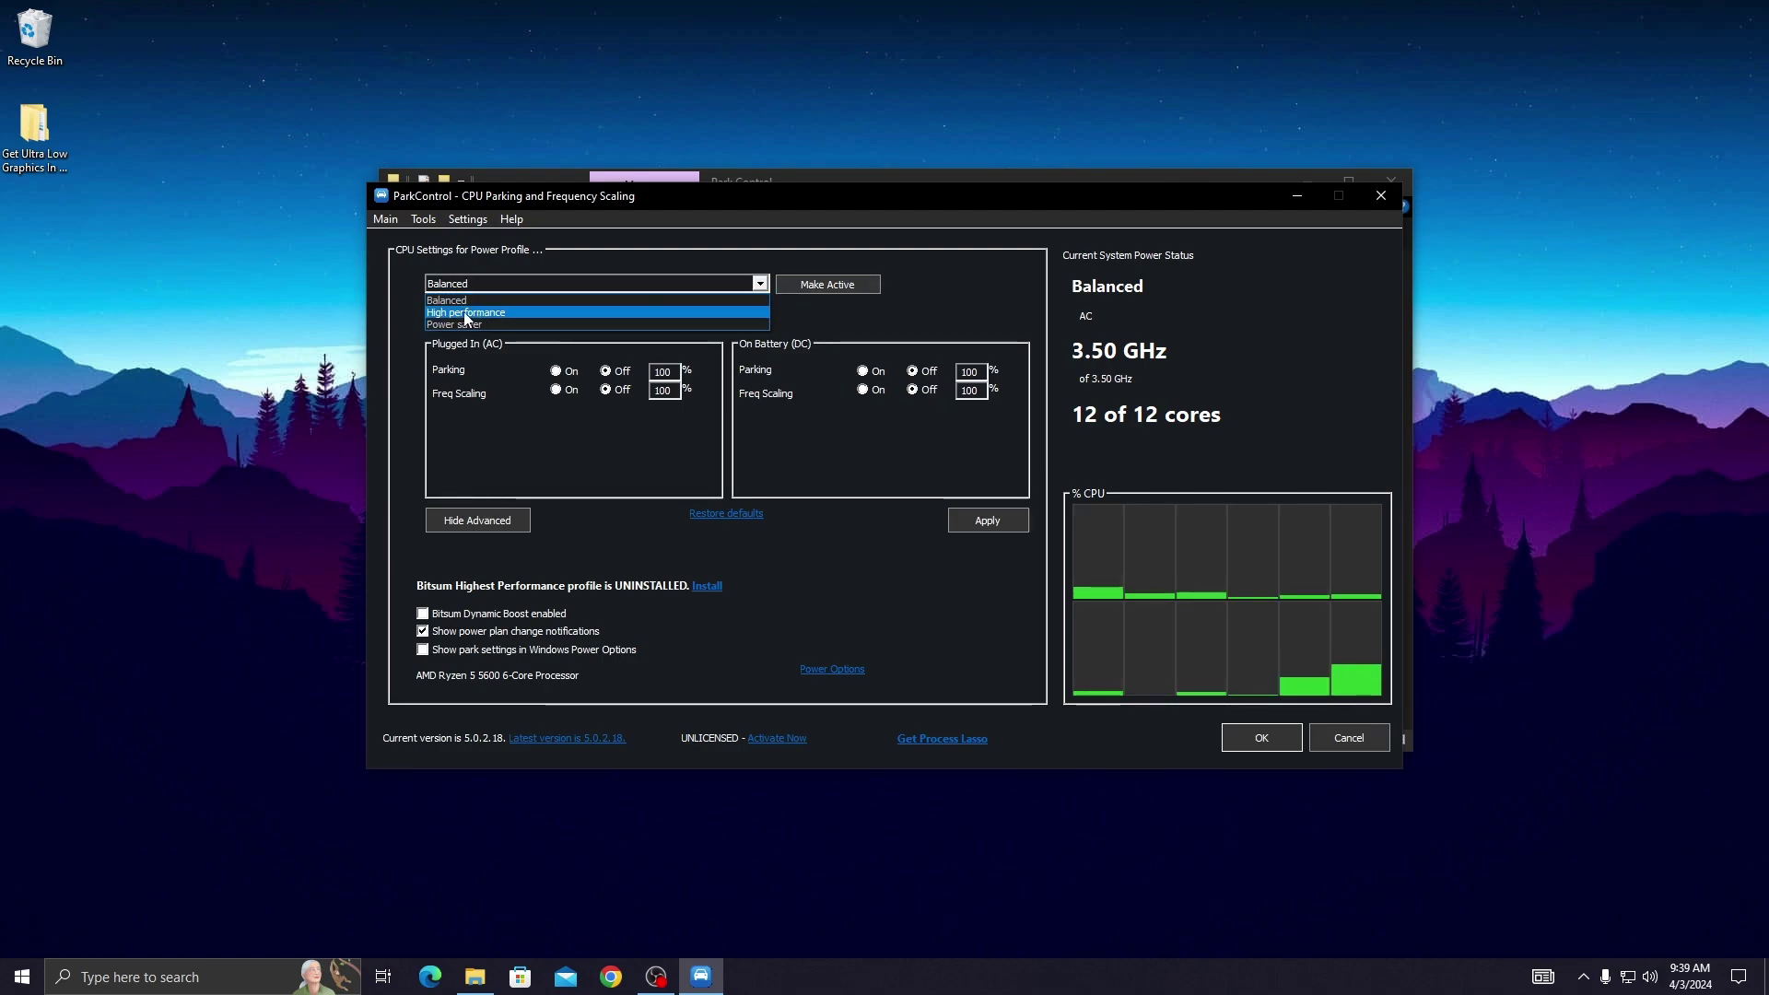
{"action": "left_click", "coordinate": [470, 315]}
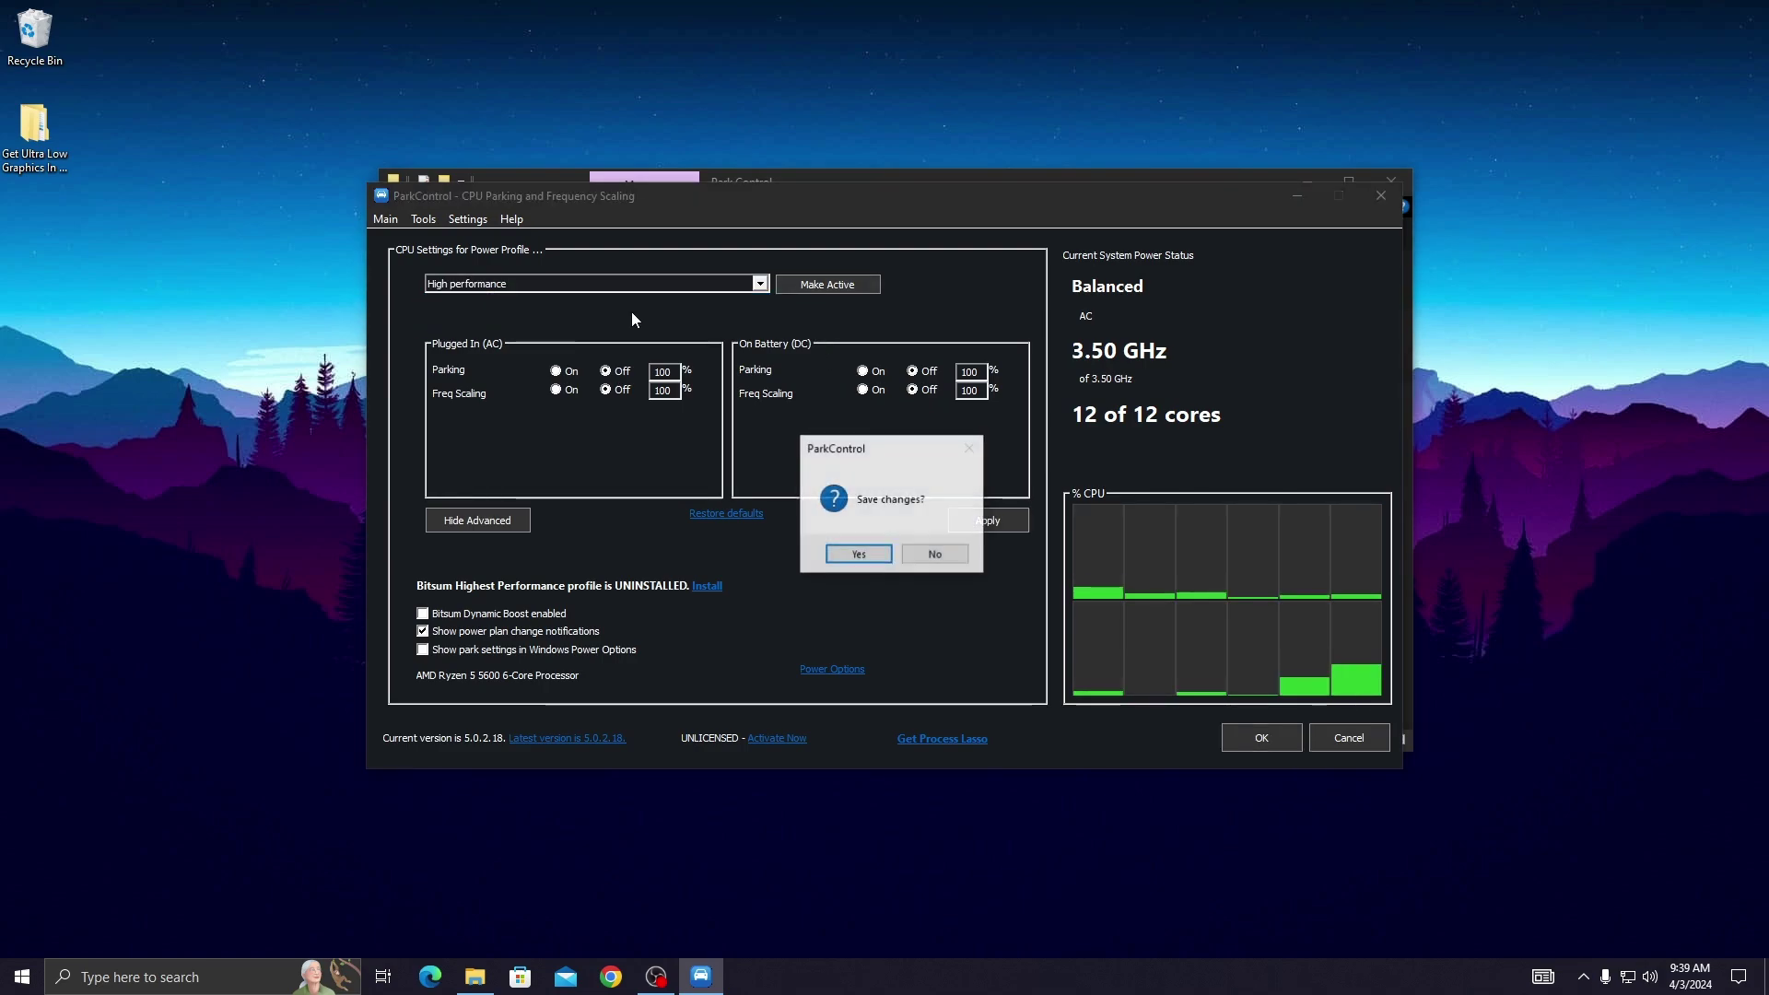
{"action": "left_click", "coordinate": [859, 554]}
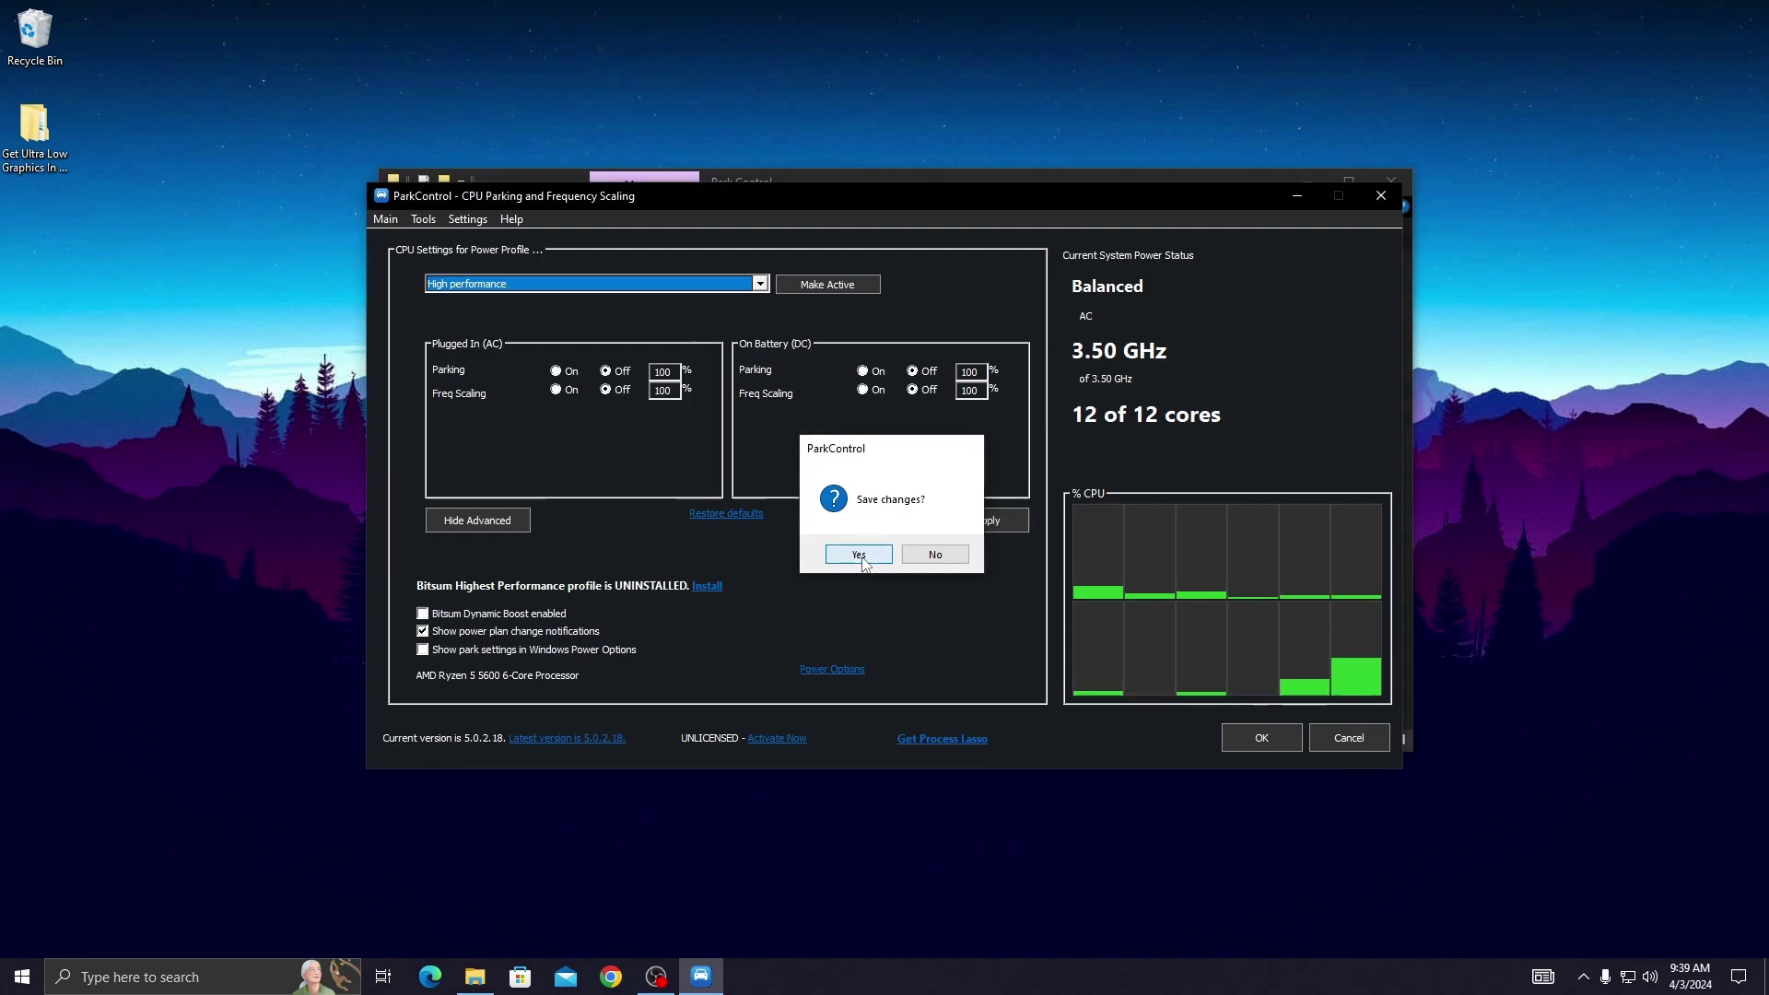
{"action": "left_click", "coordinate": [816, 285]}
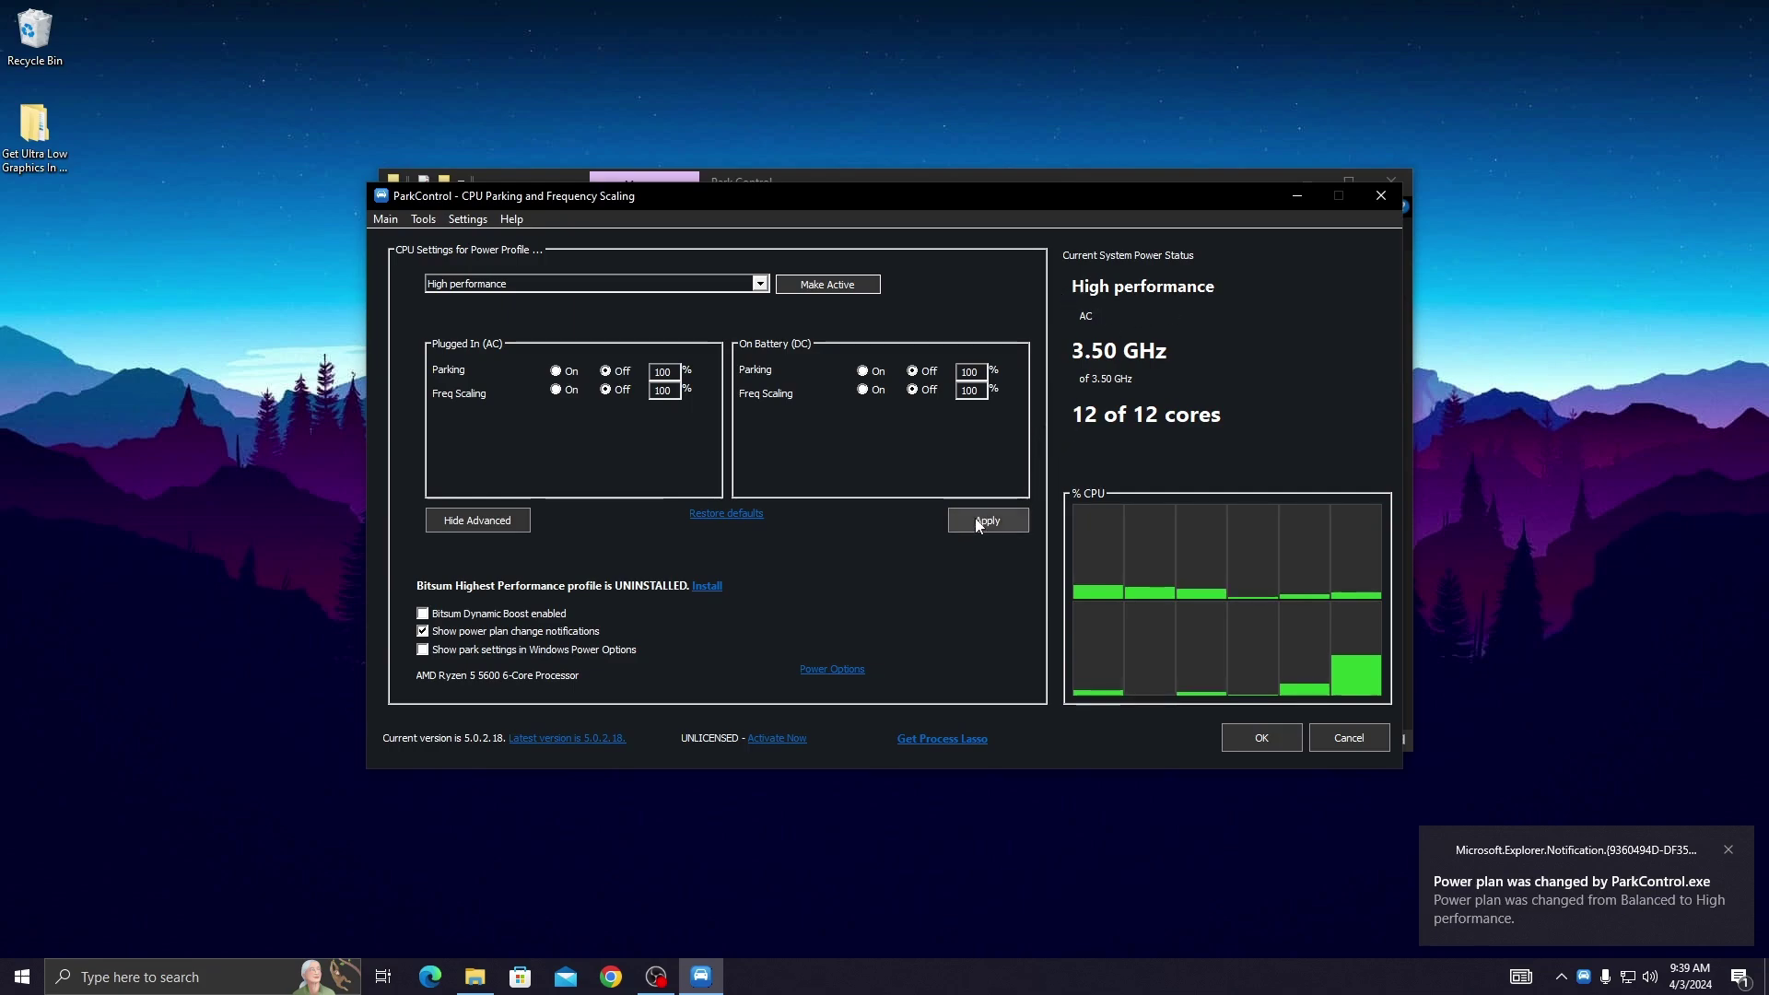
Close ParkControl and open the Ultra Low Graphisc folder
{"action": "left_click", "coordinate": [1258, 738]}
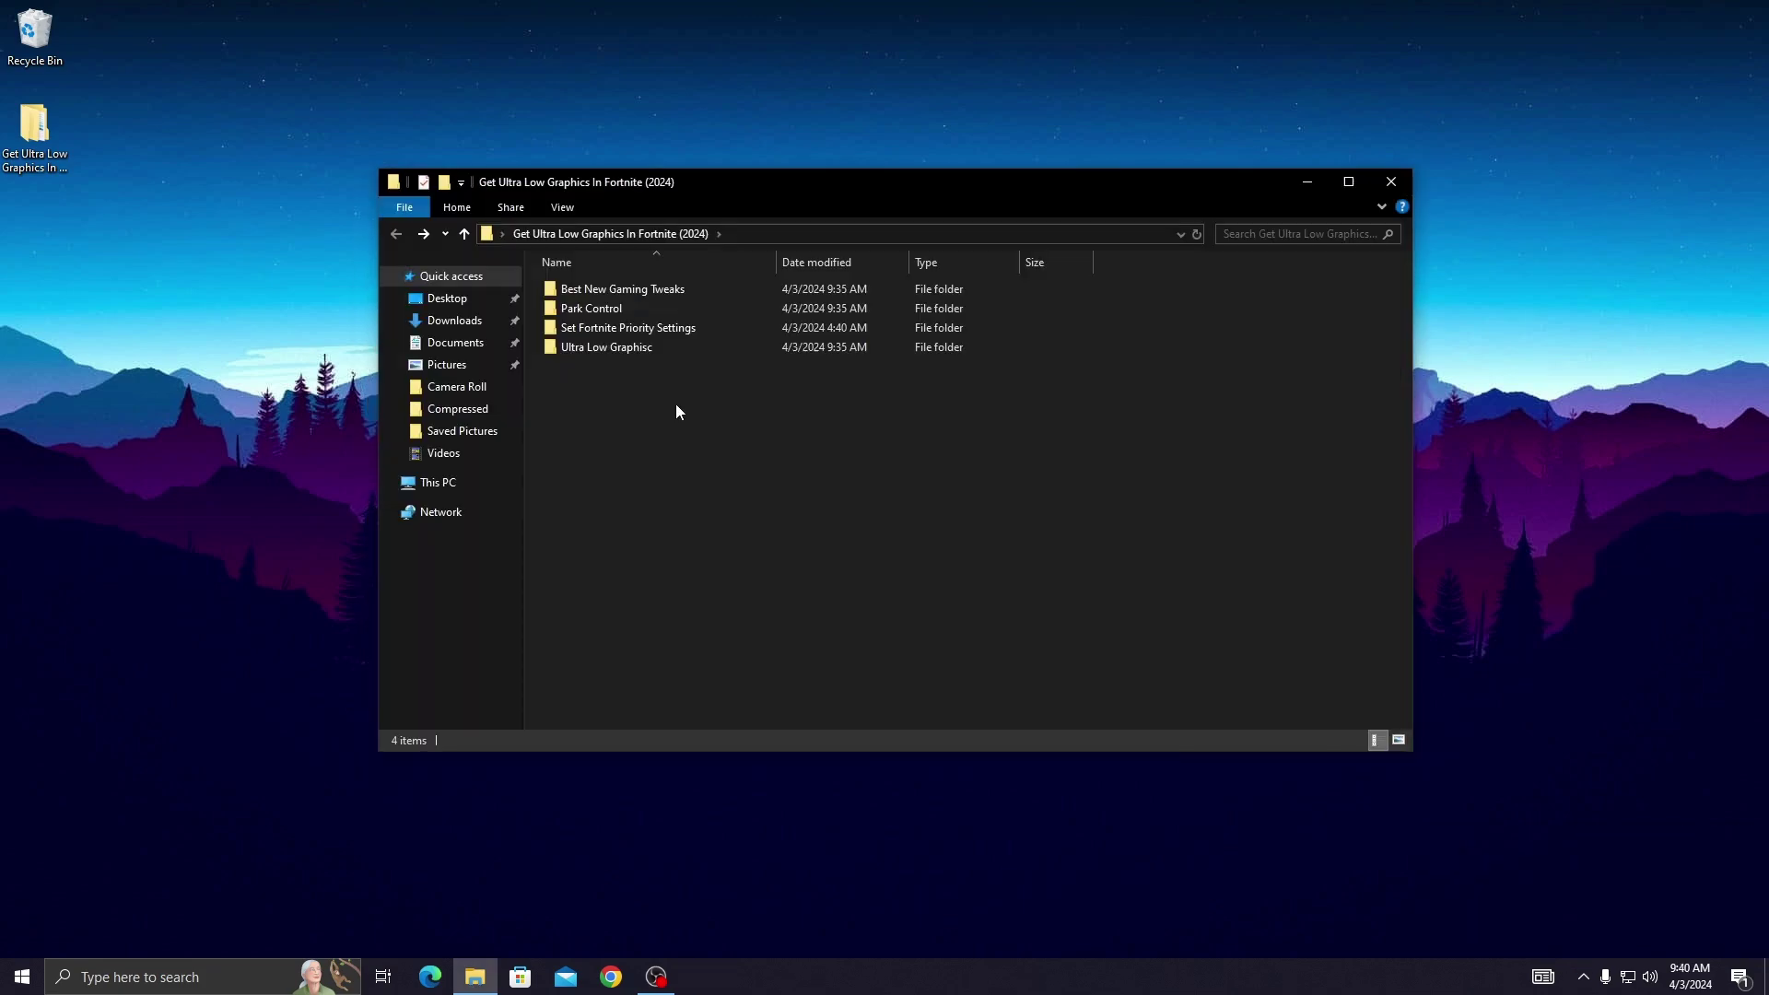
{"action": "right_click", "coordinate": [616, 347]}
{"action": "left_click", "coordinate": [603, 352]}
{"action": "double_click", "coordinate": [604, 348]}
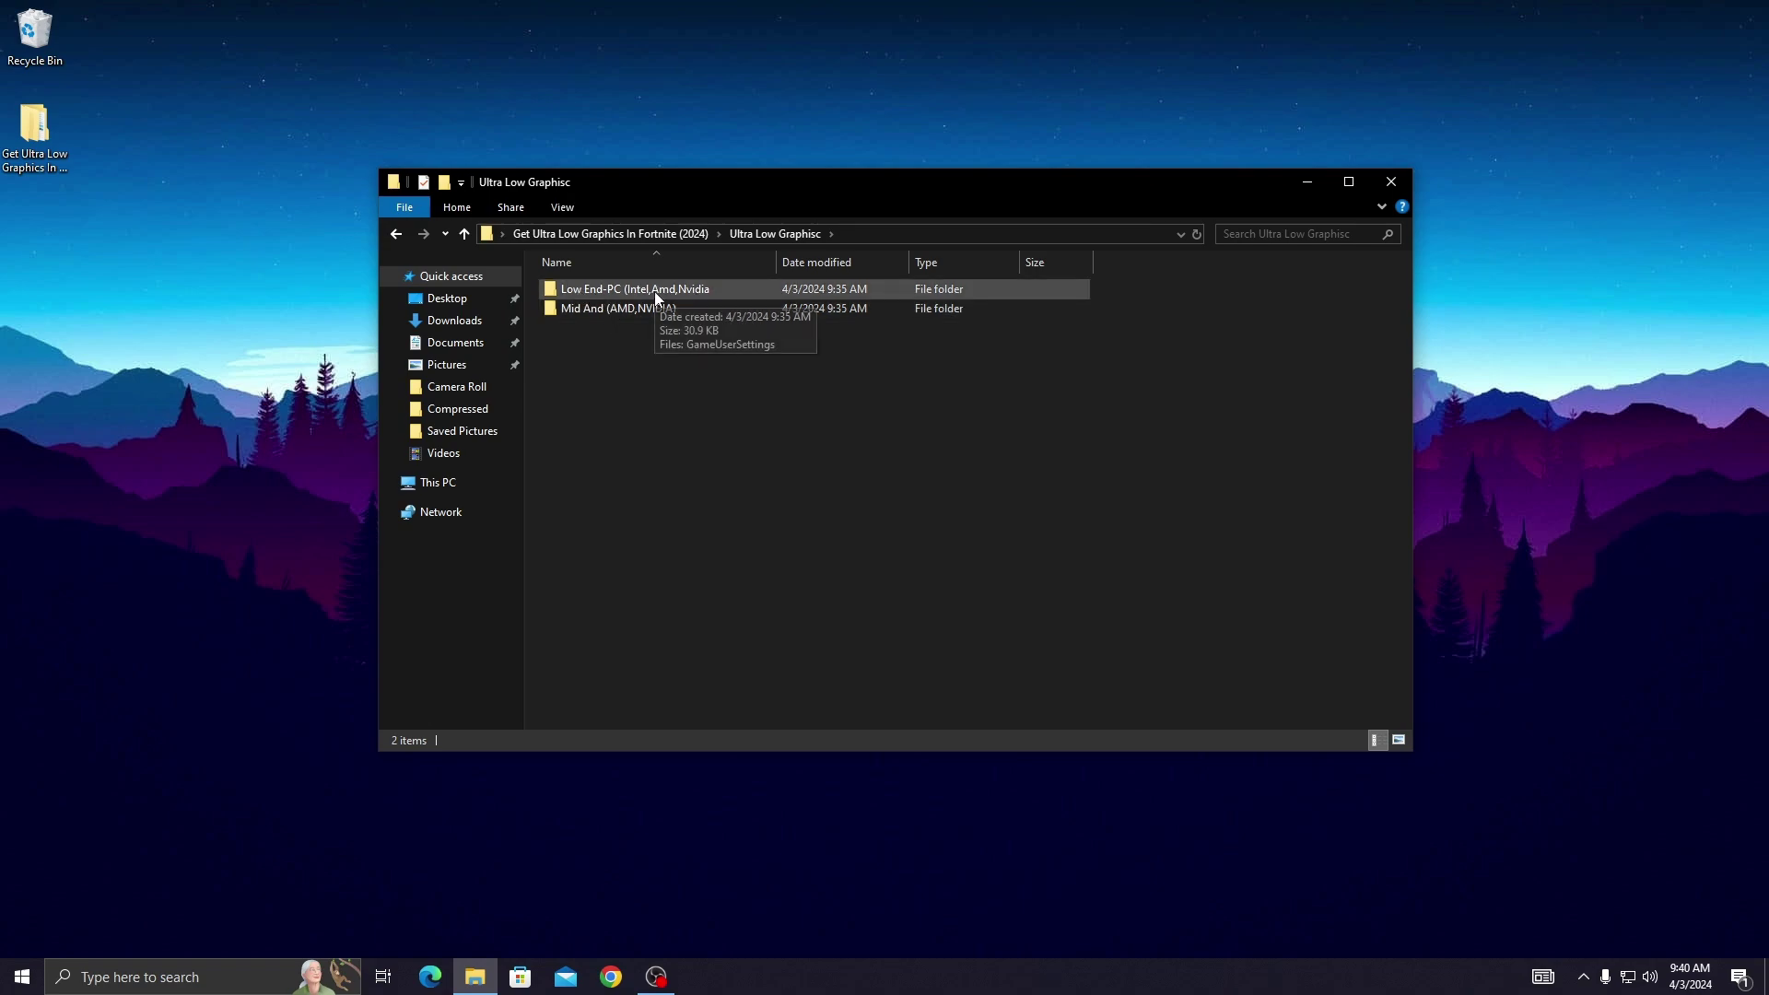
Open the Mid And (AMD,NVIDIA) folder and copy its GameUserSettings file
{"action": "right_click", "coordinate": [583, 308]}
{"action": "left_click", "coordinate": [612, 318]}
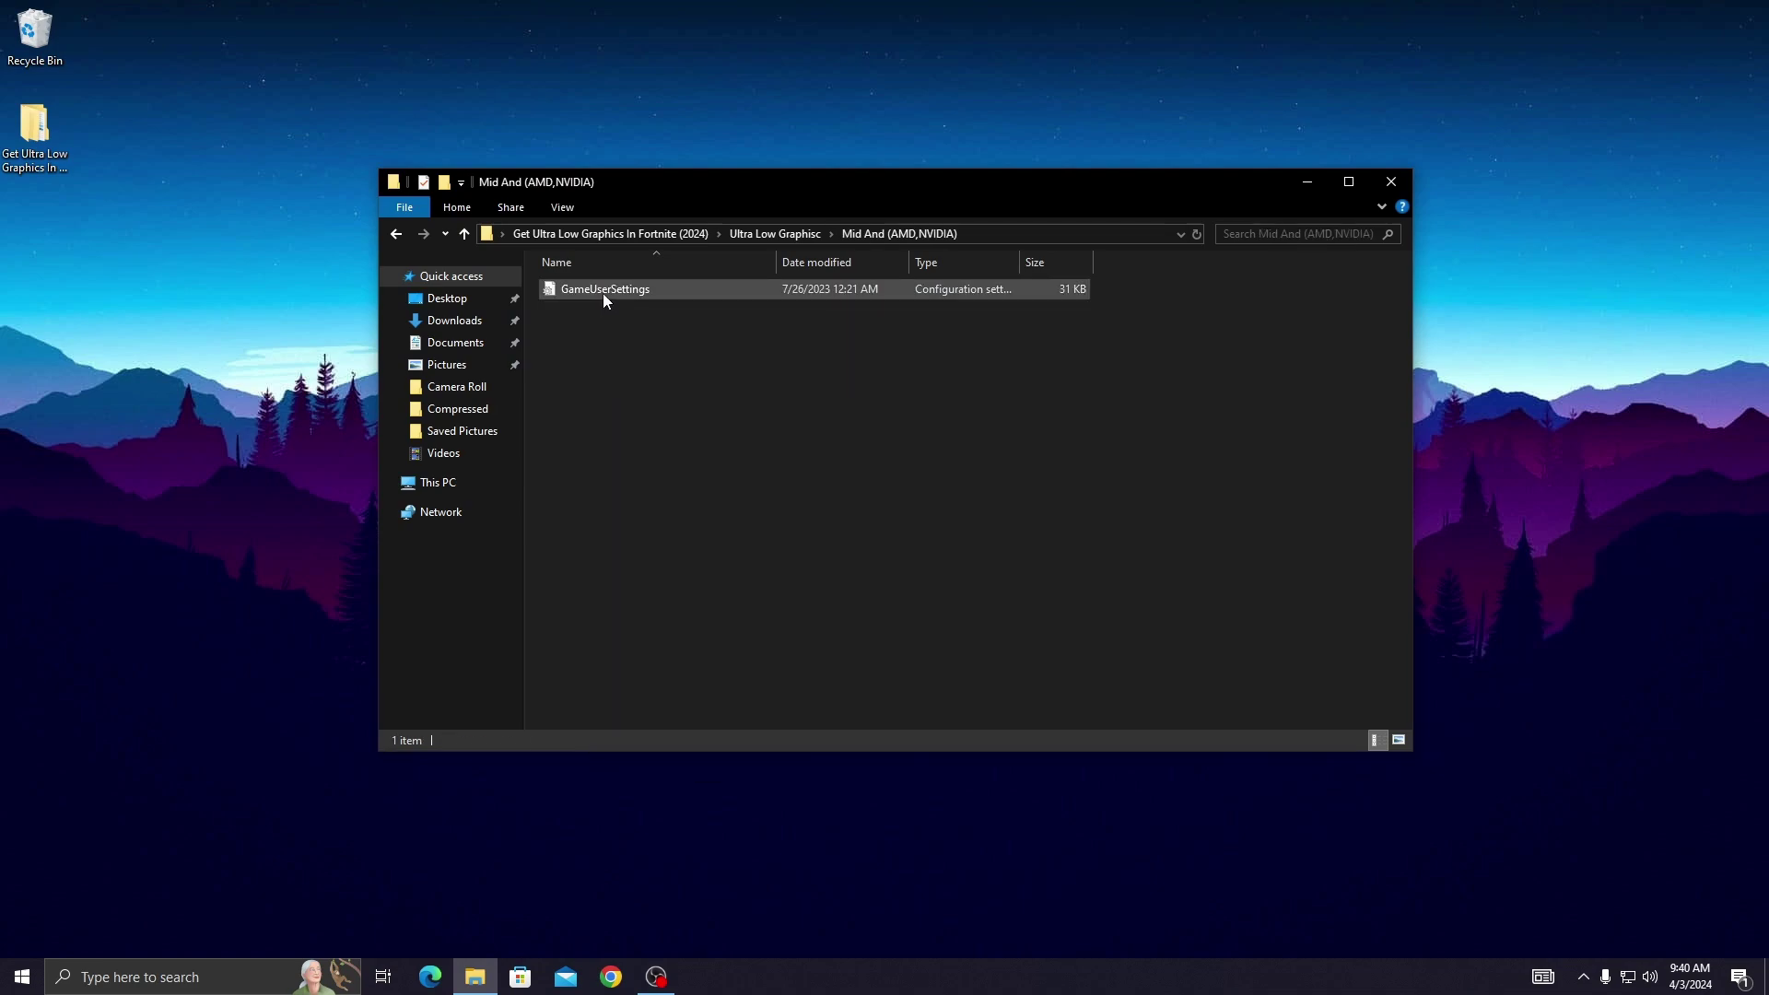
{"action": "right_click", "coordinate": [620, 290]}
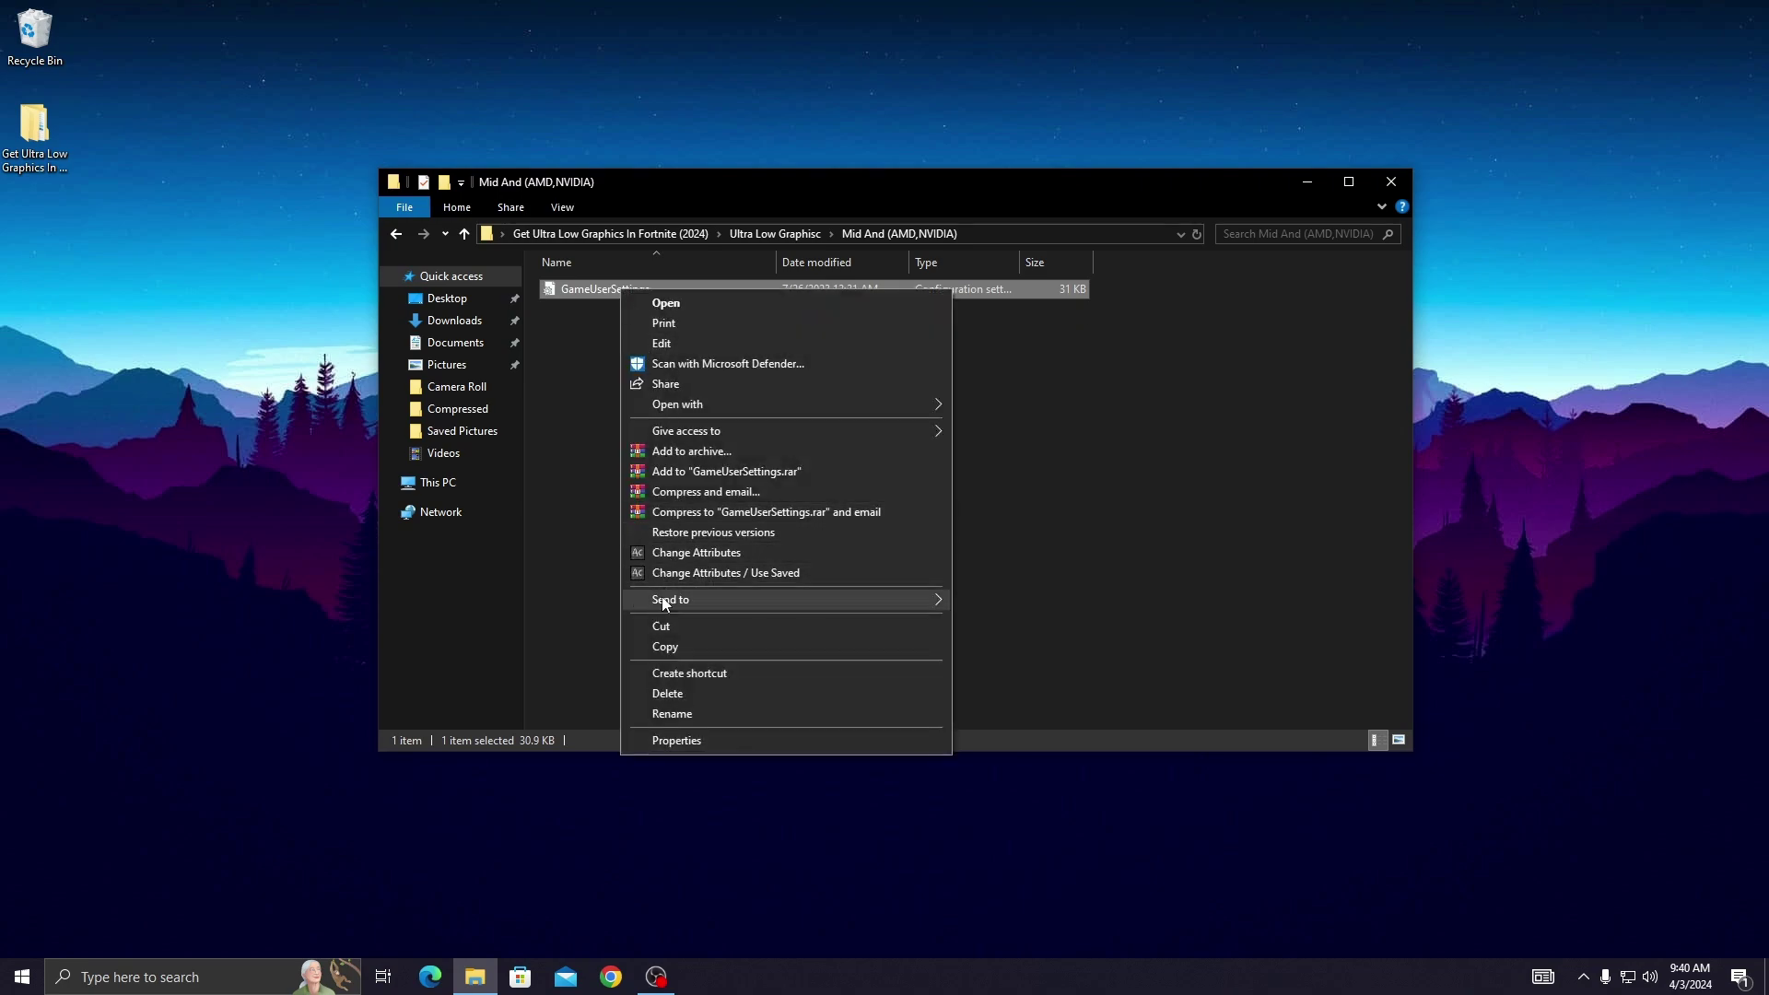
{"action": "left_click", "coordinate": [660, 643]}
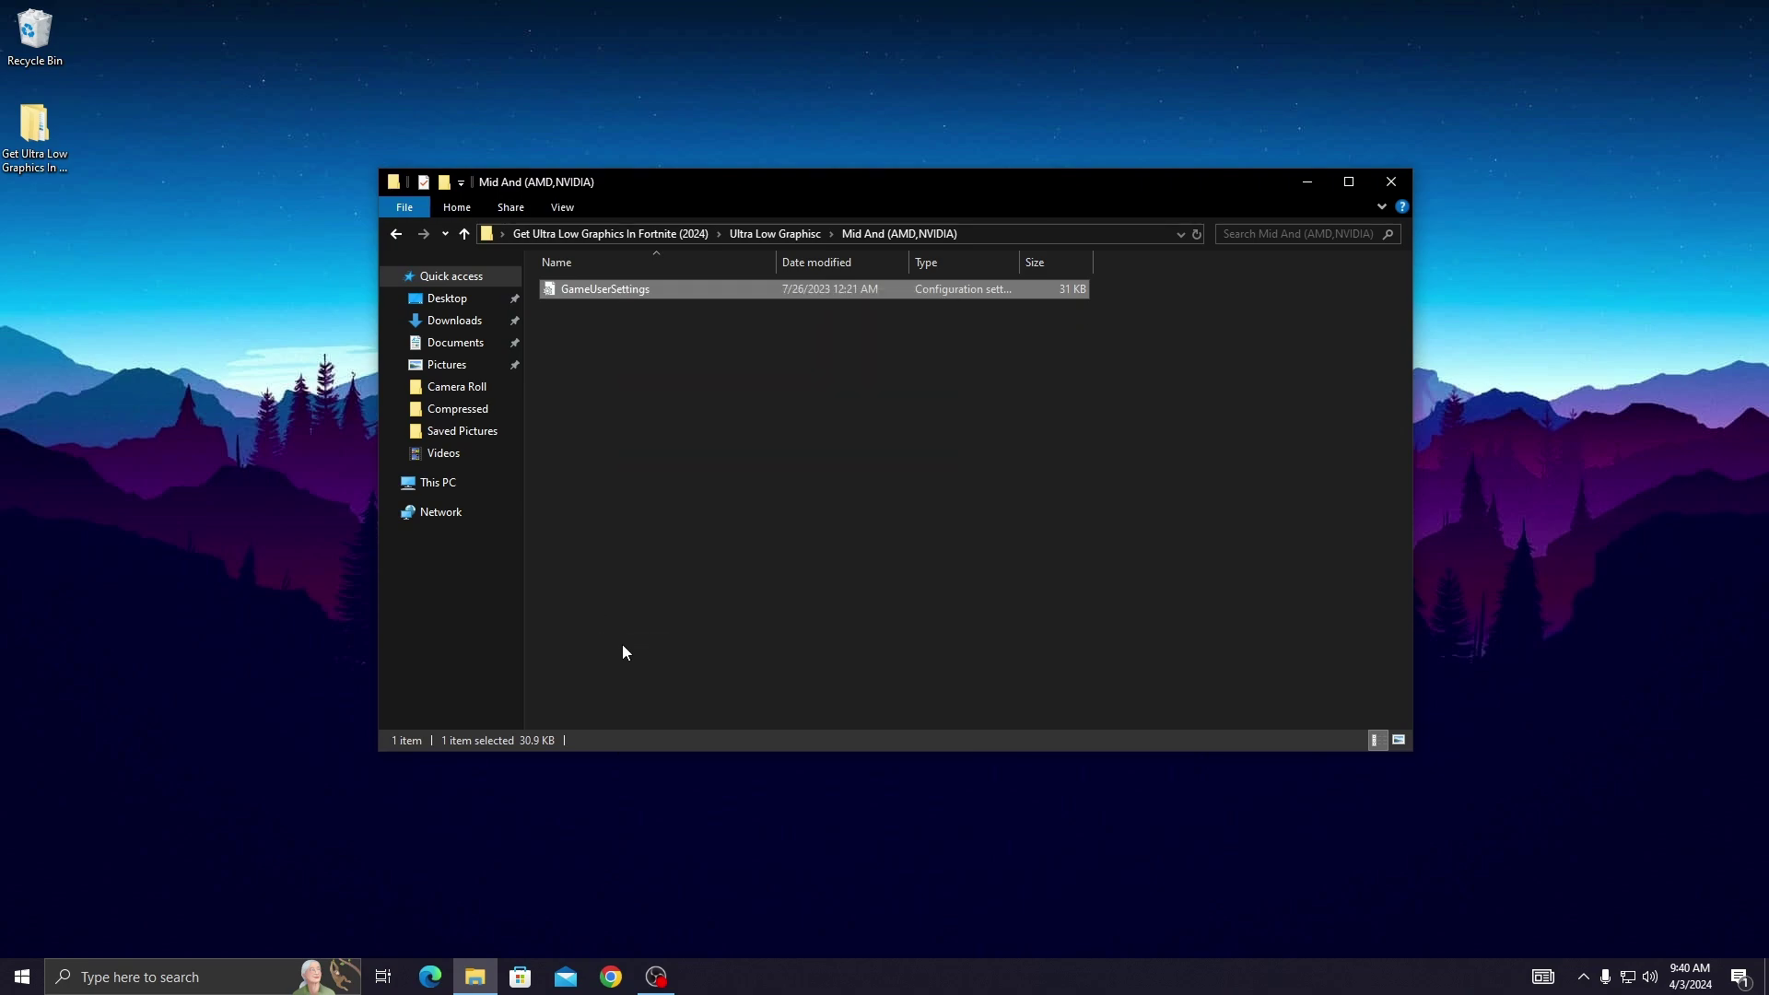
Run %localappdata% to open the AppData Local folder in a new window
{"action": "key", "text": "super+r"}
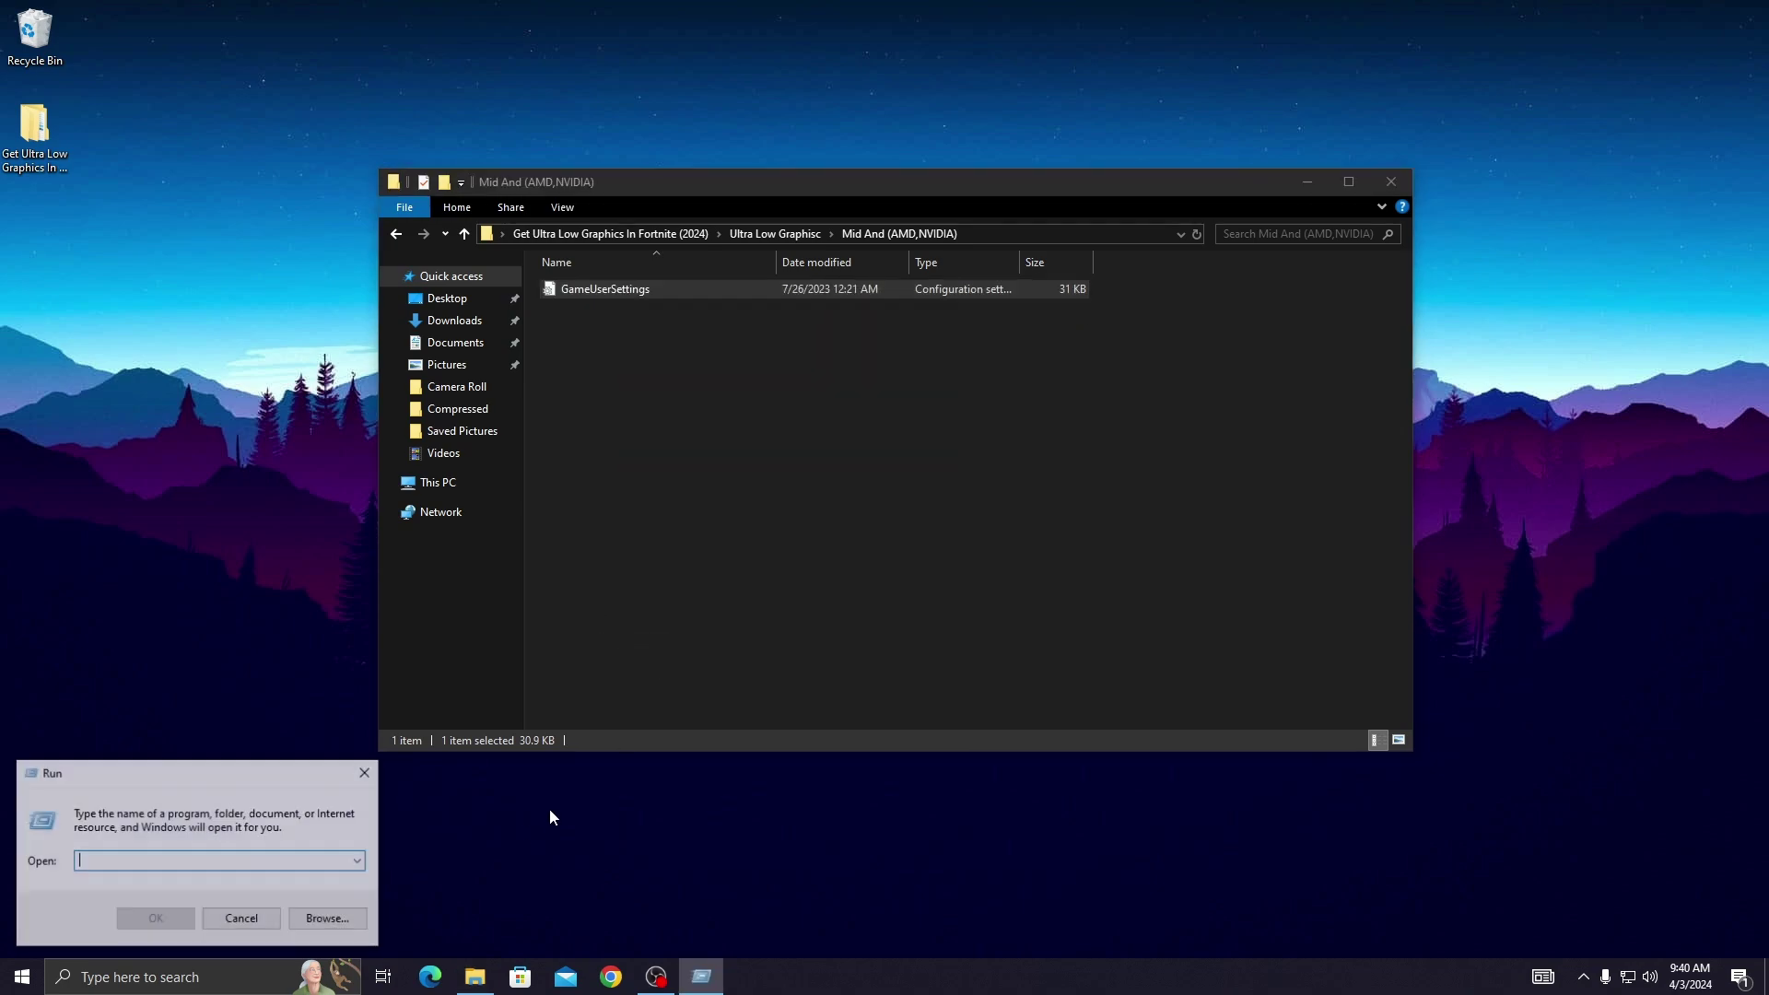
{"action": "left_click_drag", "start_coordinate": [191, 773], "coordinate": [806, 420]}
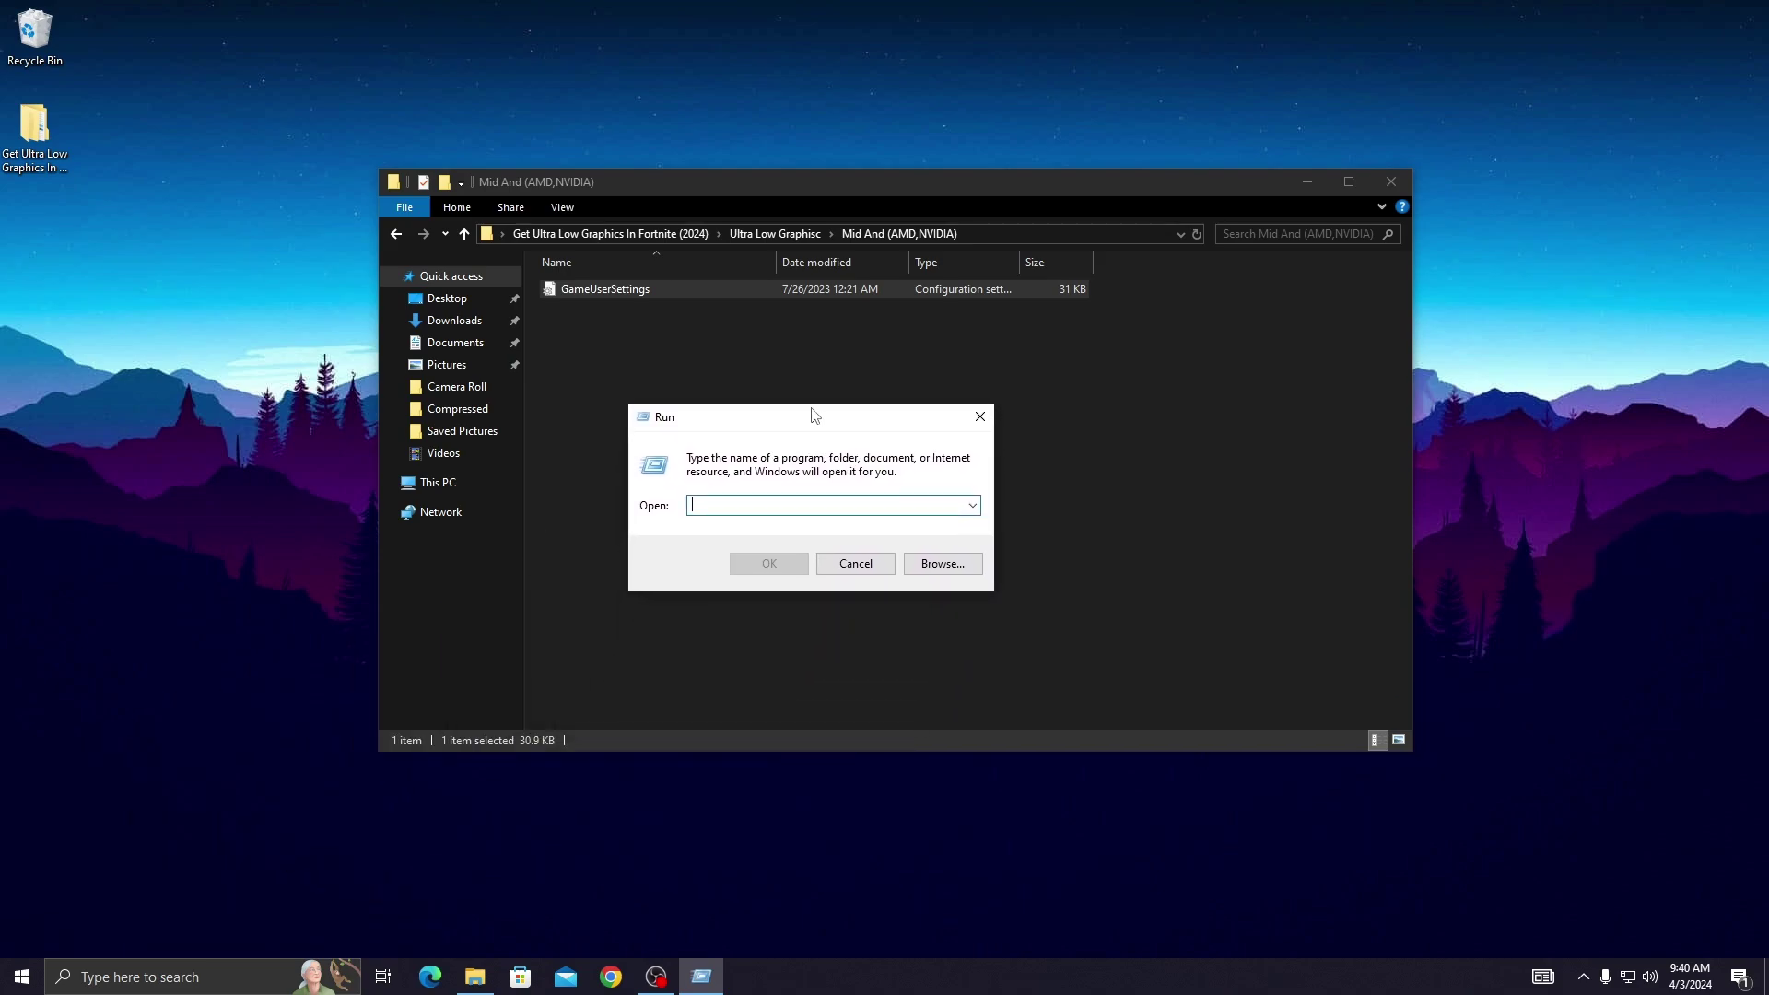
{"action": "type", "text": "%loca"}
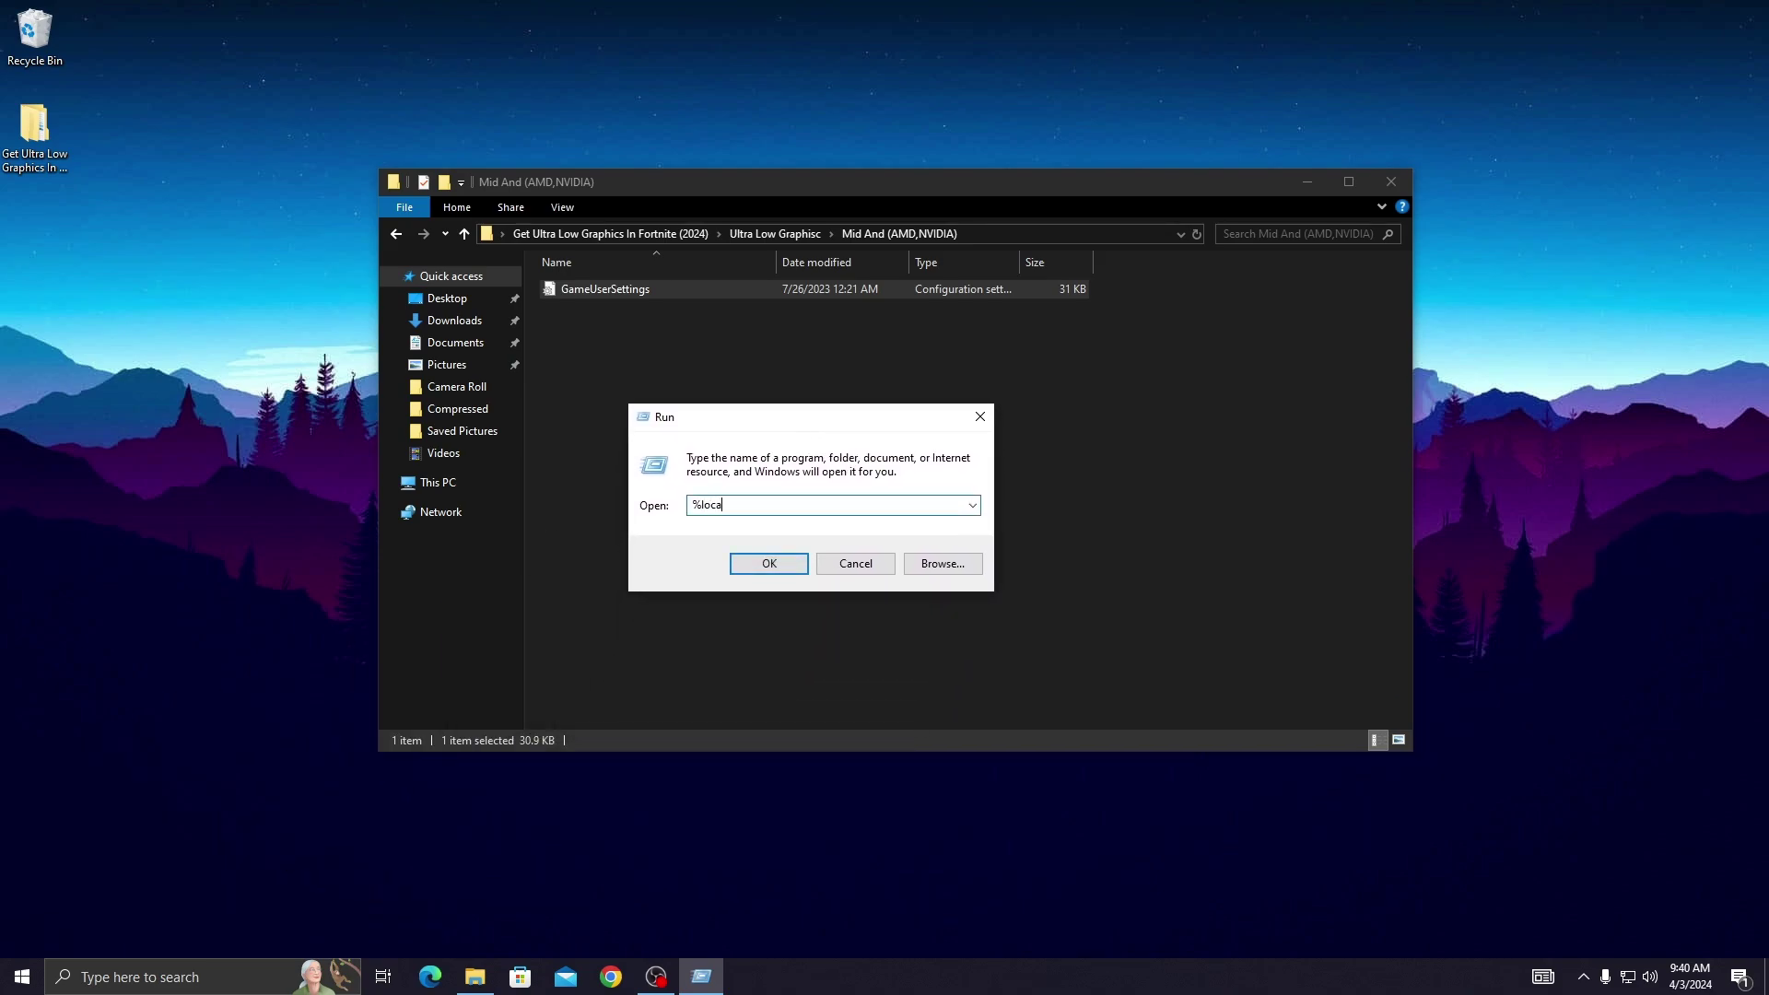
{"action": "type", "text": "lappdata%"}
{"action": "key", "text": "Return"}
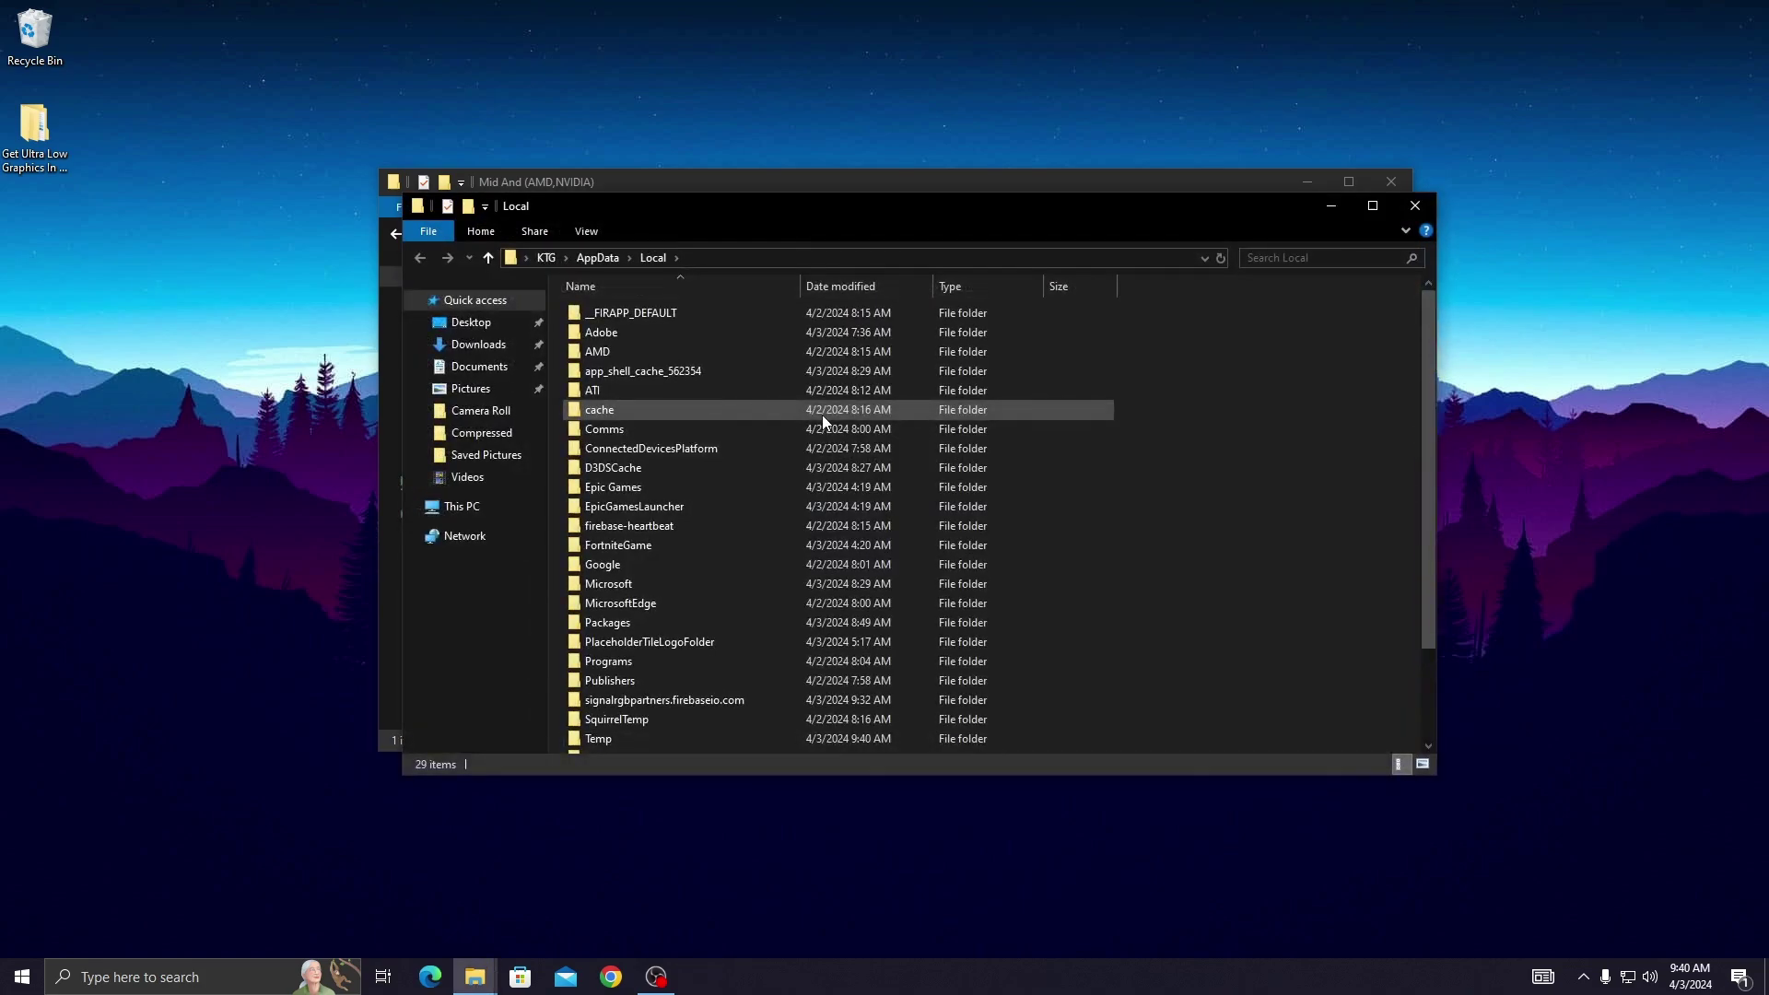
Navigate to FortniteGame\Saved\Config\WindowsClient
{"action": "double_click", "coordinate": [618, 547]}
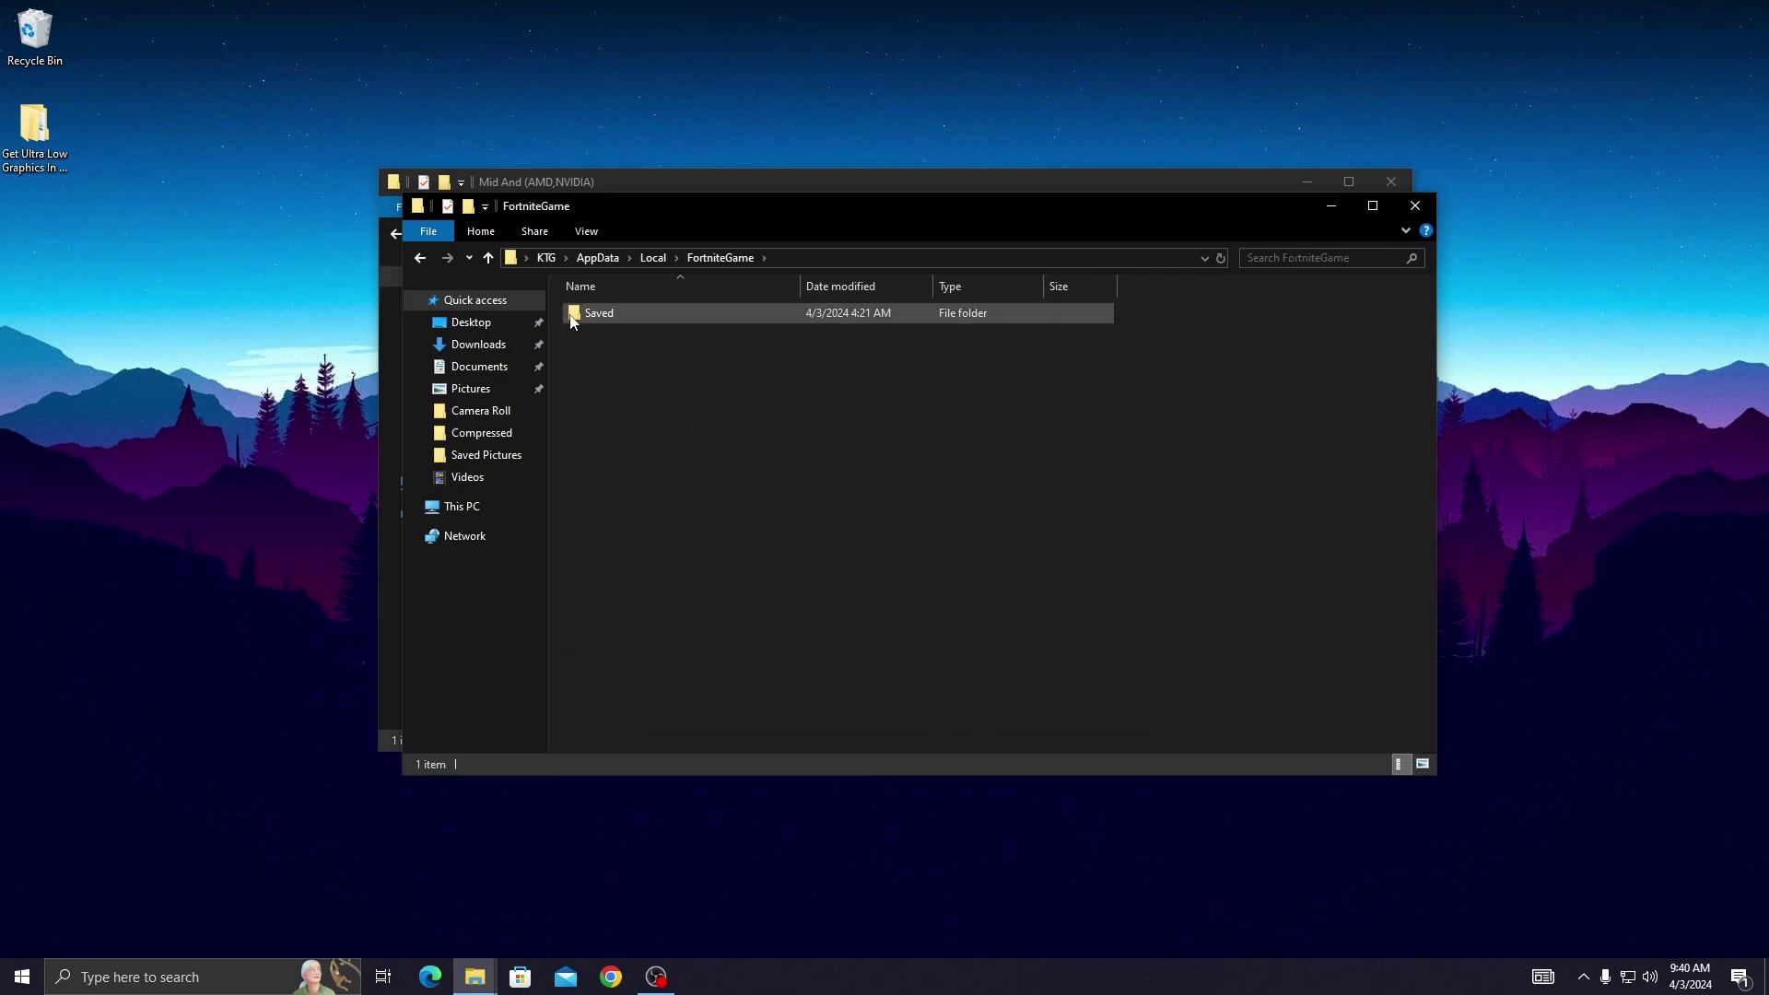
{"action": "double_click", "coordinate": [597, 314]}
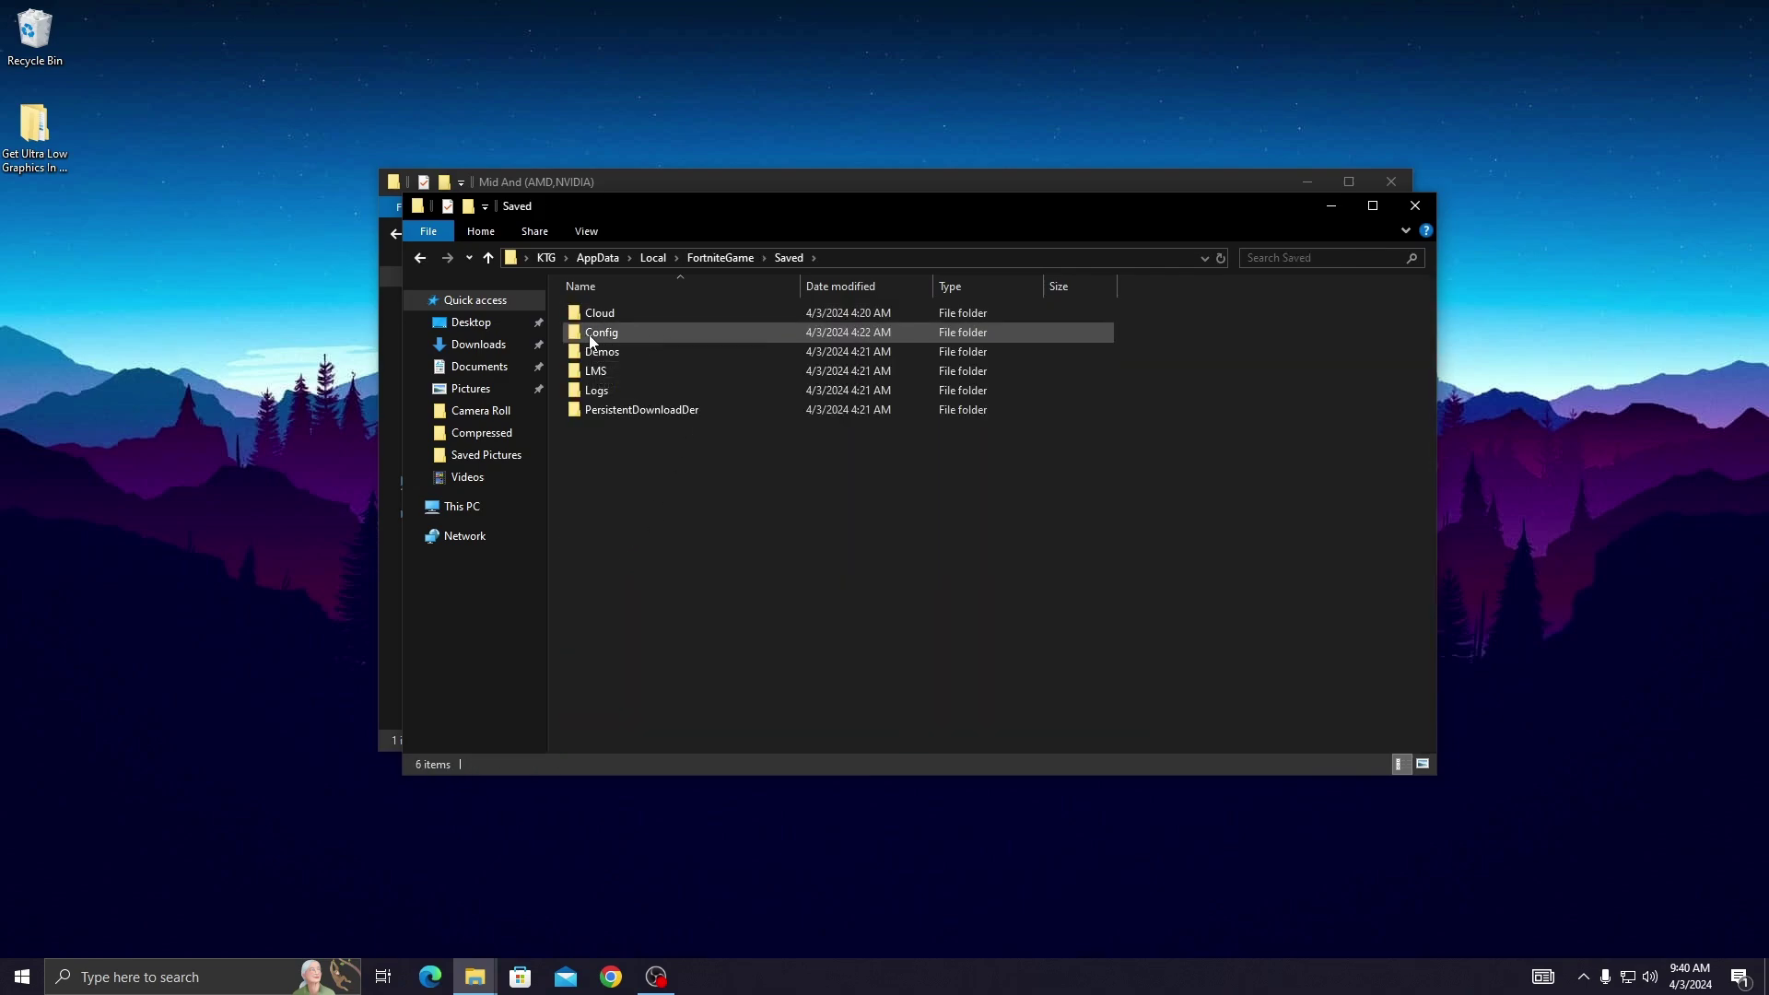
{"action": "double_click", "coordinate": [598, 334]}
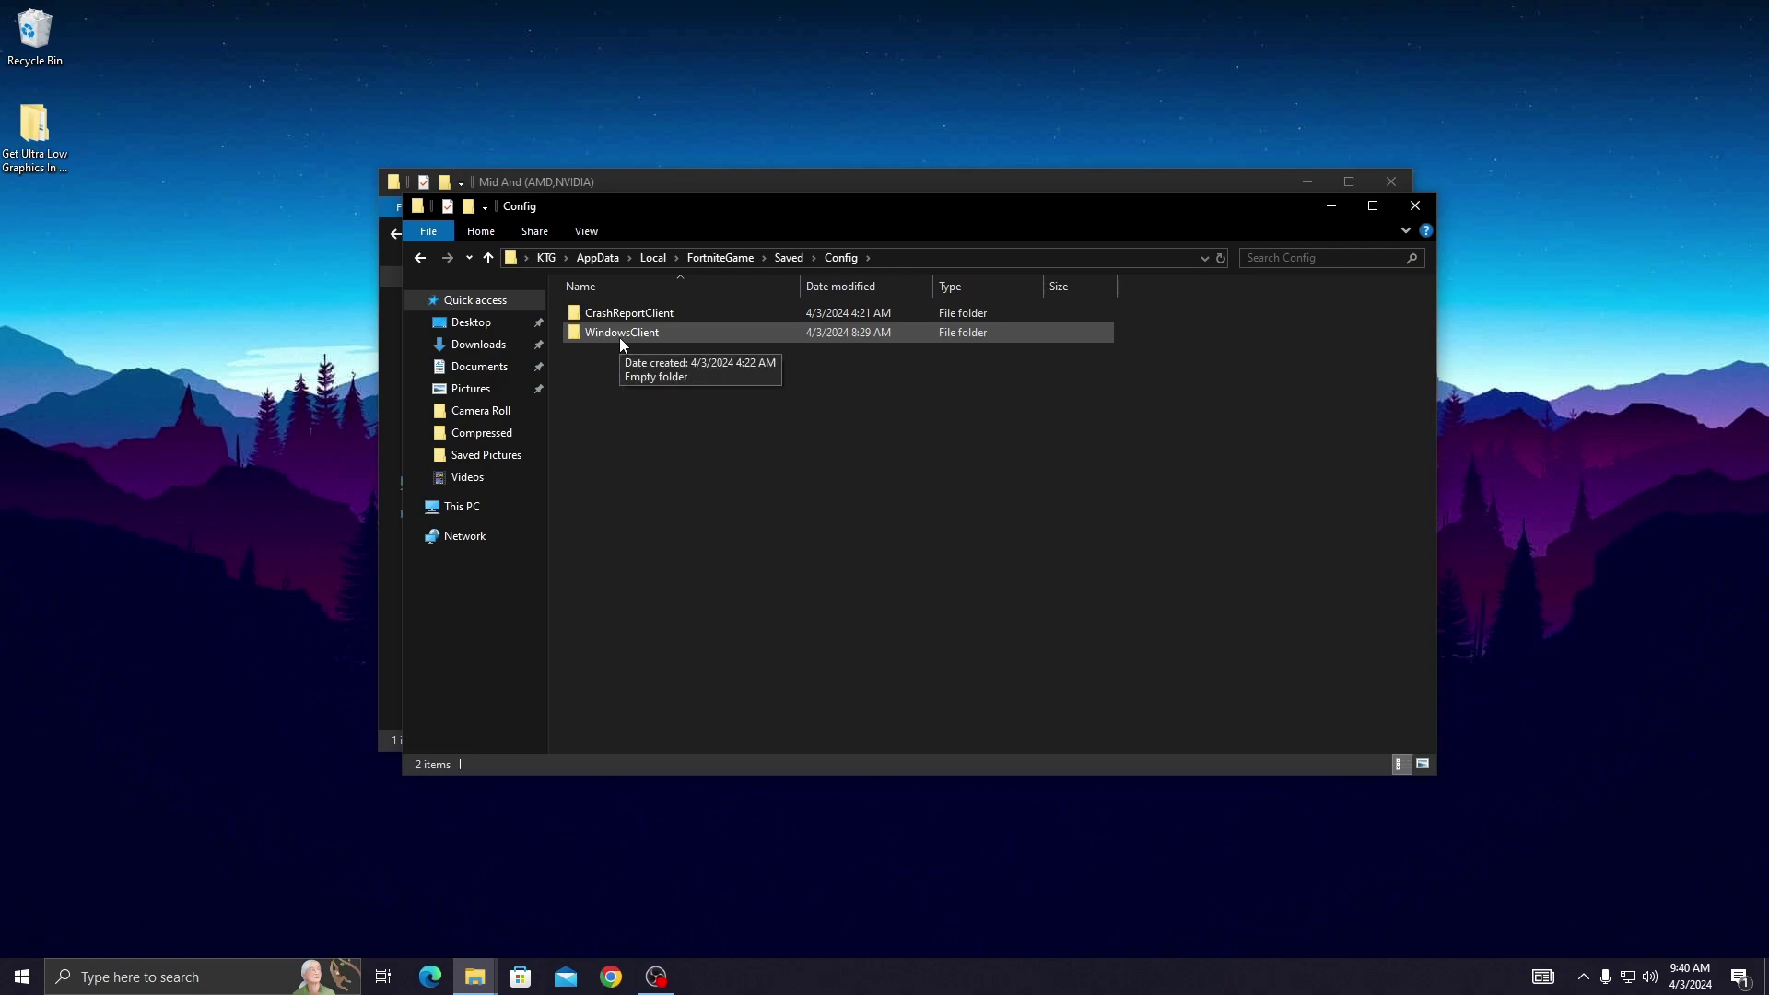
{"action": "double_click", "coordinate": [619, 333]}
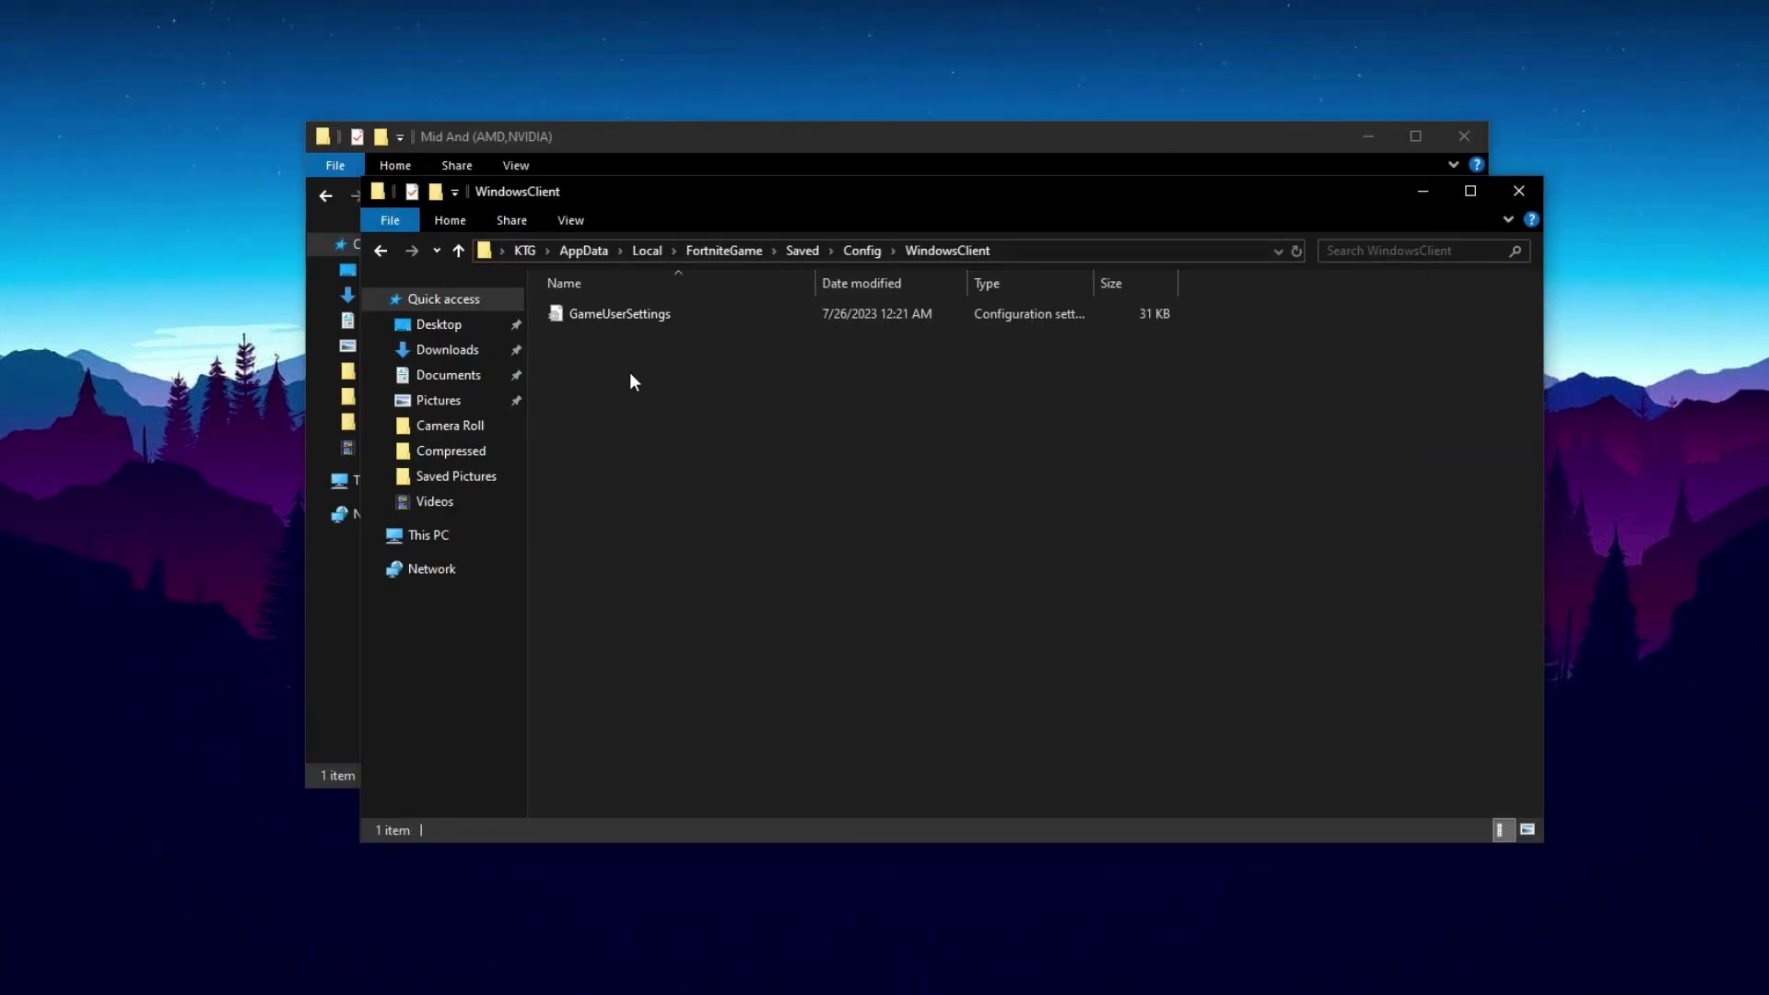
Paste the copied GameUserSettings here, replacing the existing file
{"action": "right_click", "coordinate": [630, 374]}
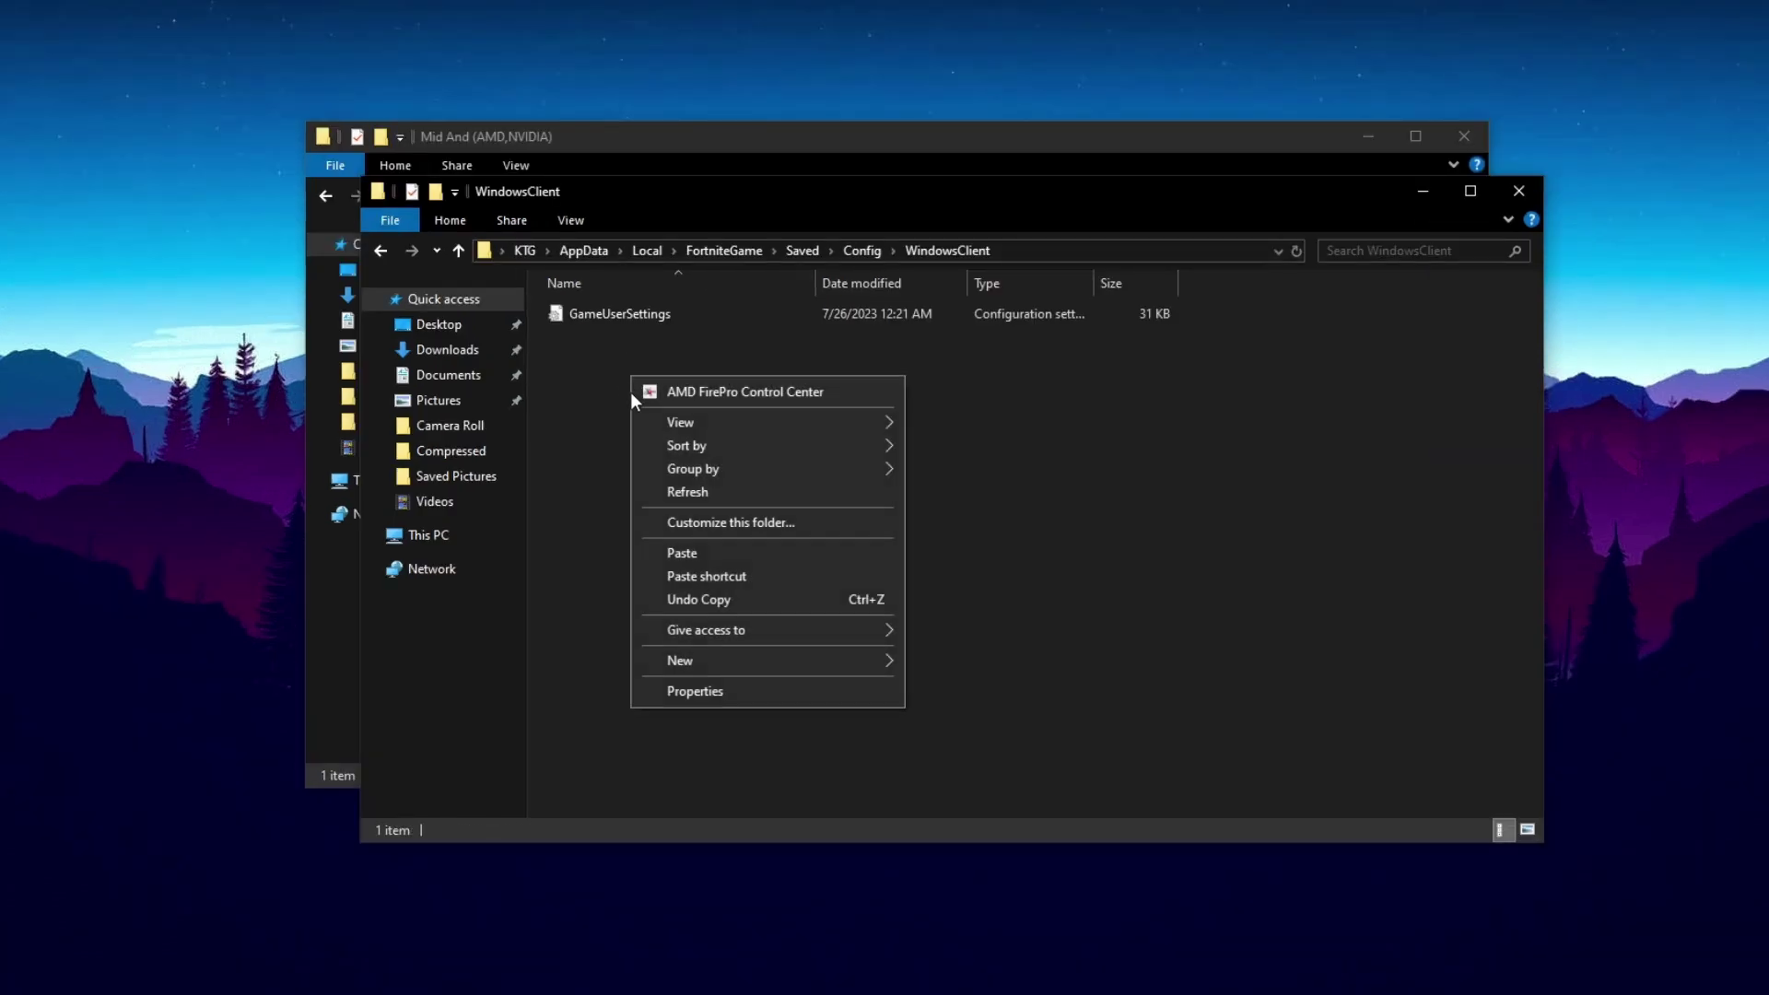
{"action": "left_click", "coordinate": [695, 554]}
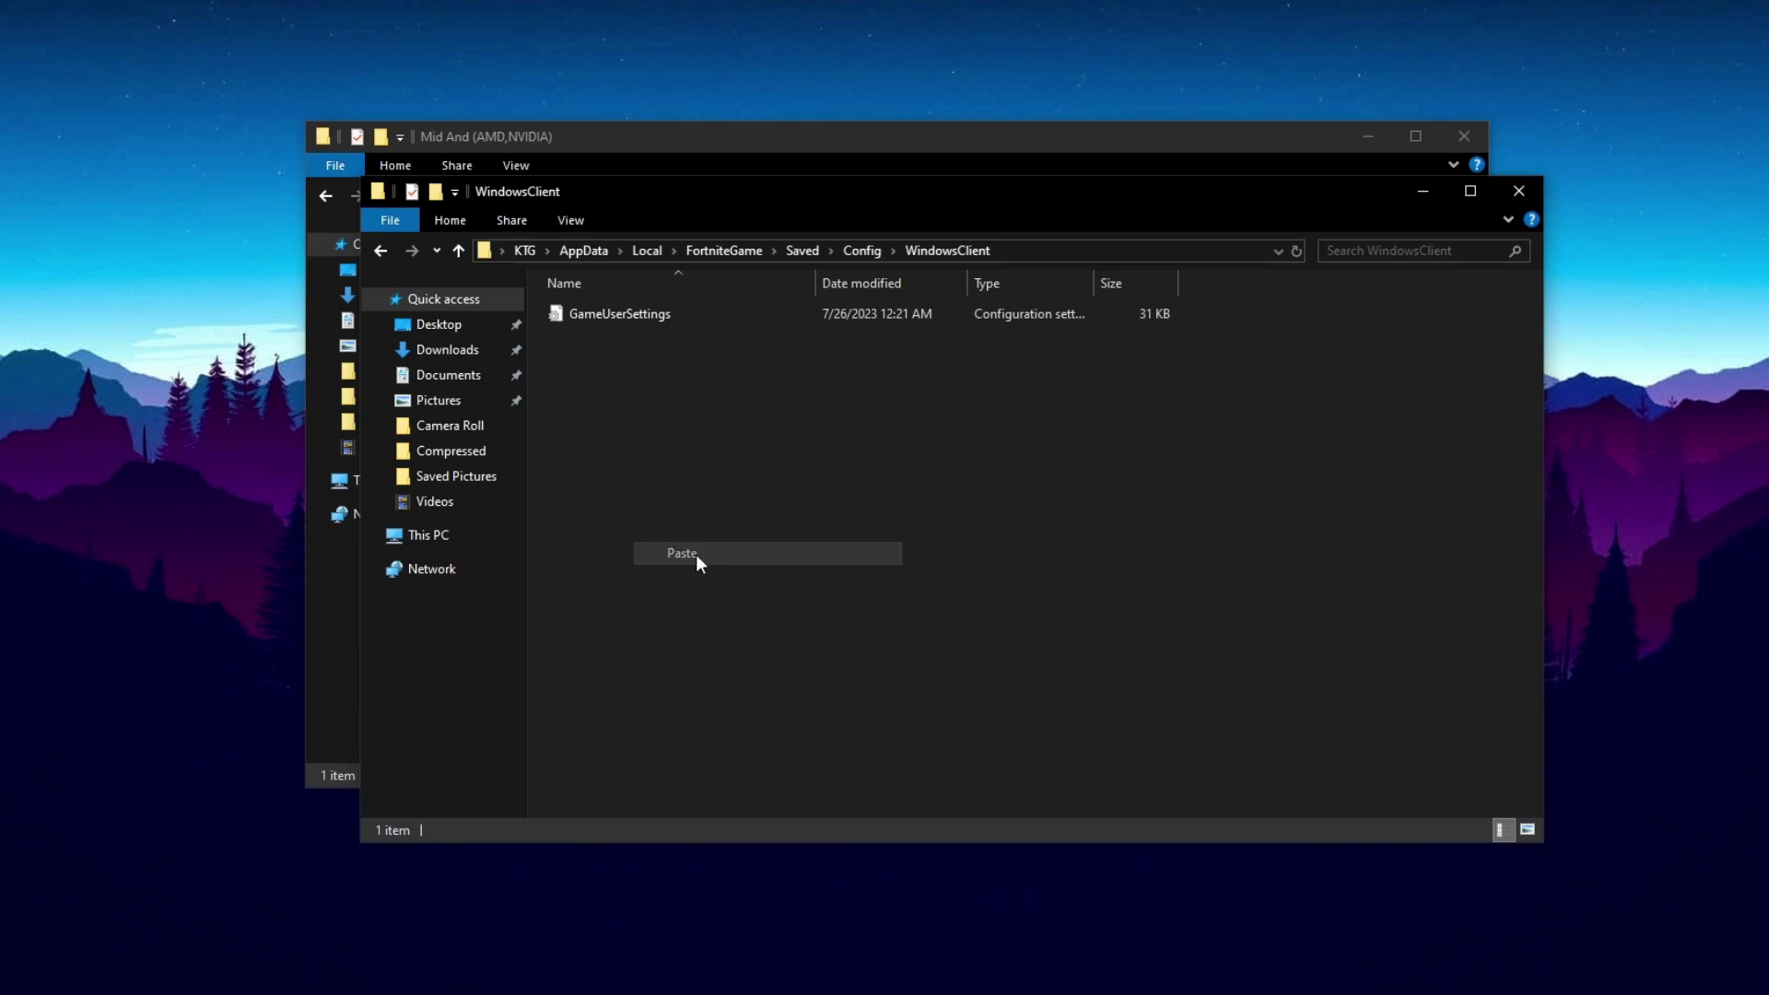
{"action": "left_click_drag", "start_coordinate": [334, 206], "coordinate": [898, 273]}
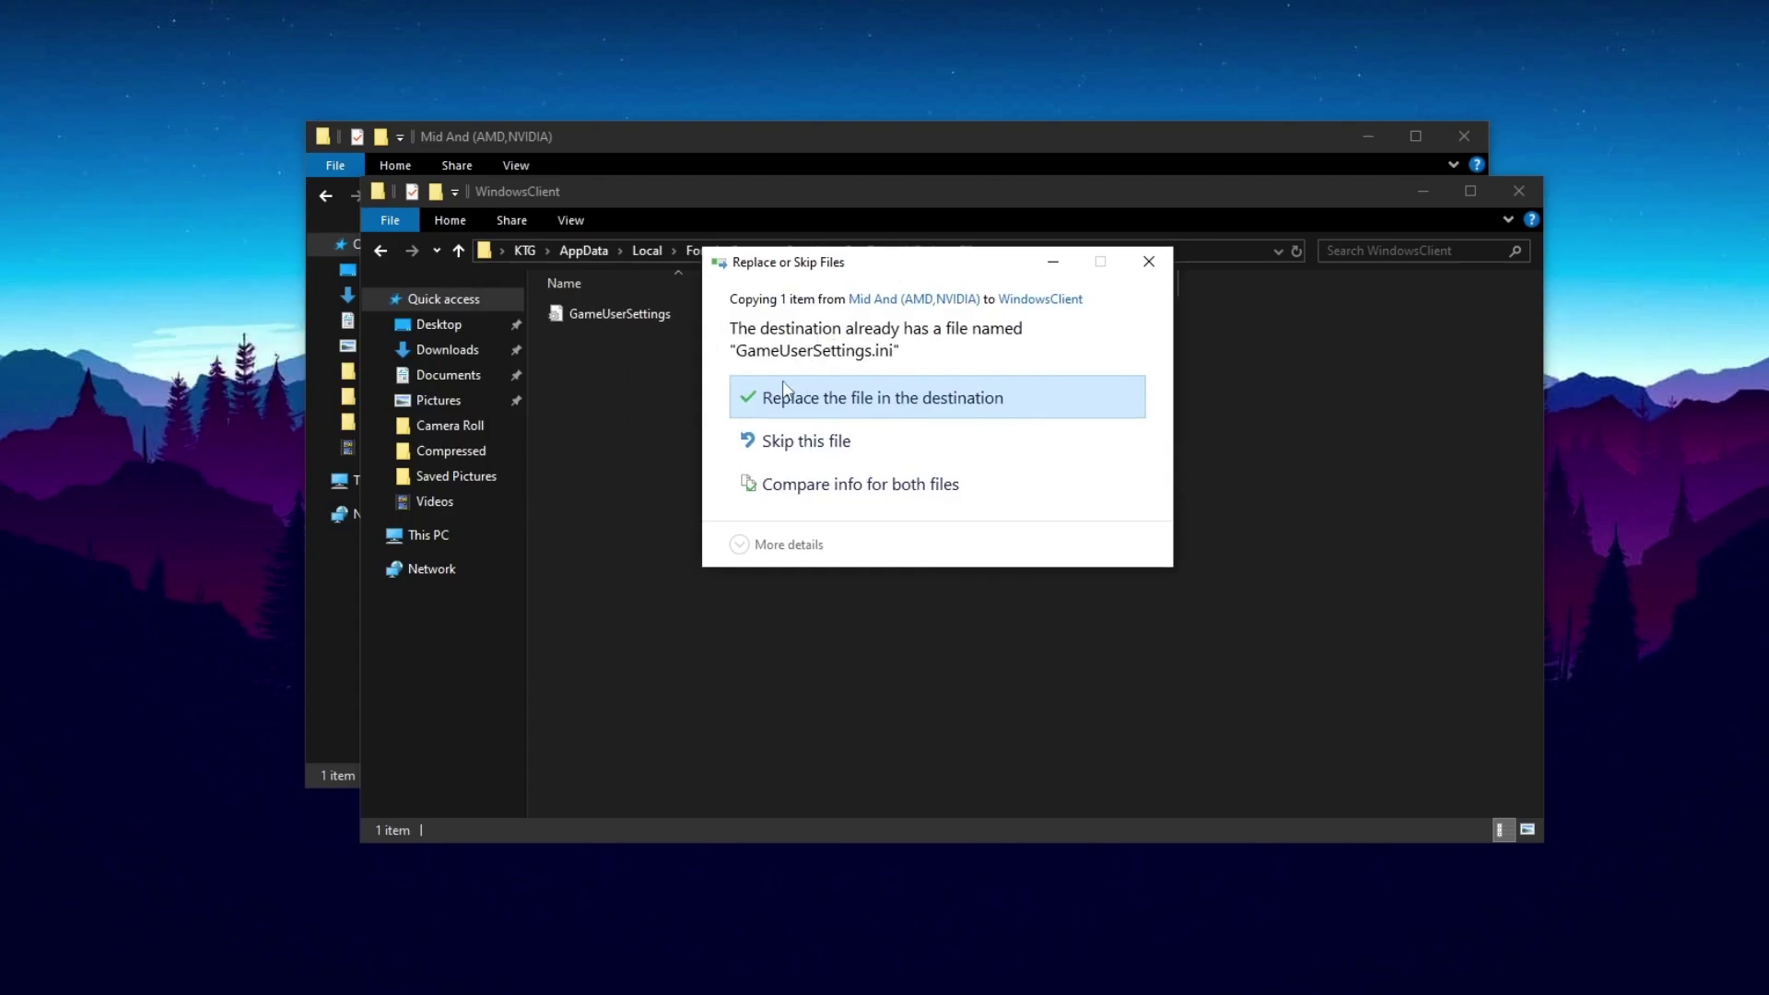
{"action": "left_click", "coordinate": [921, 406]}
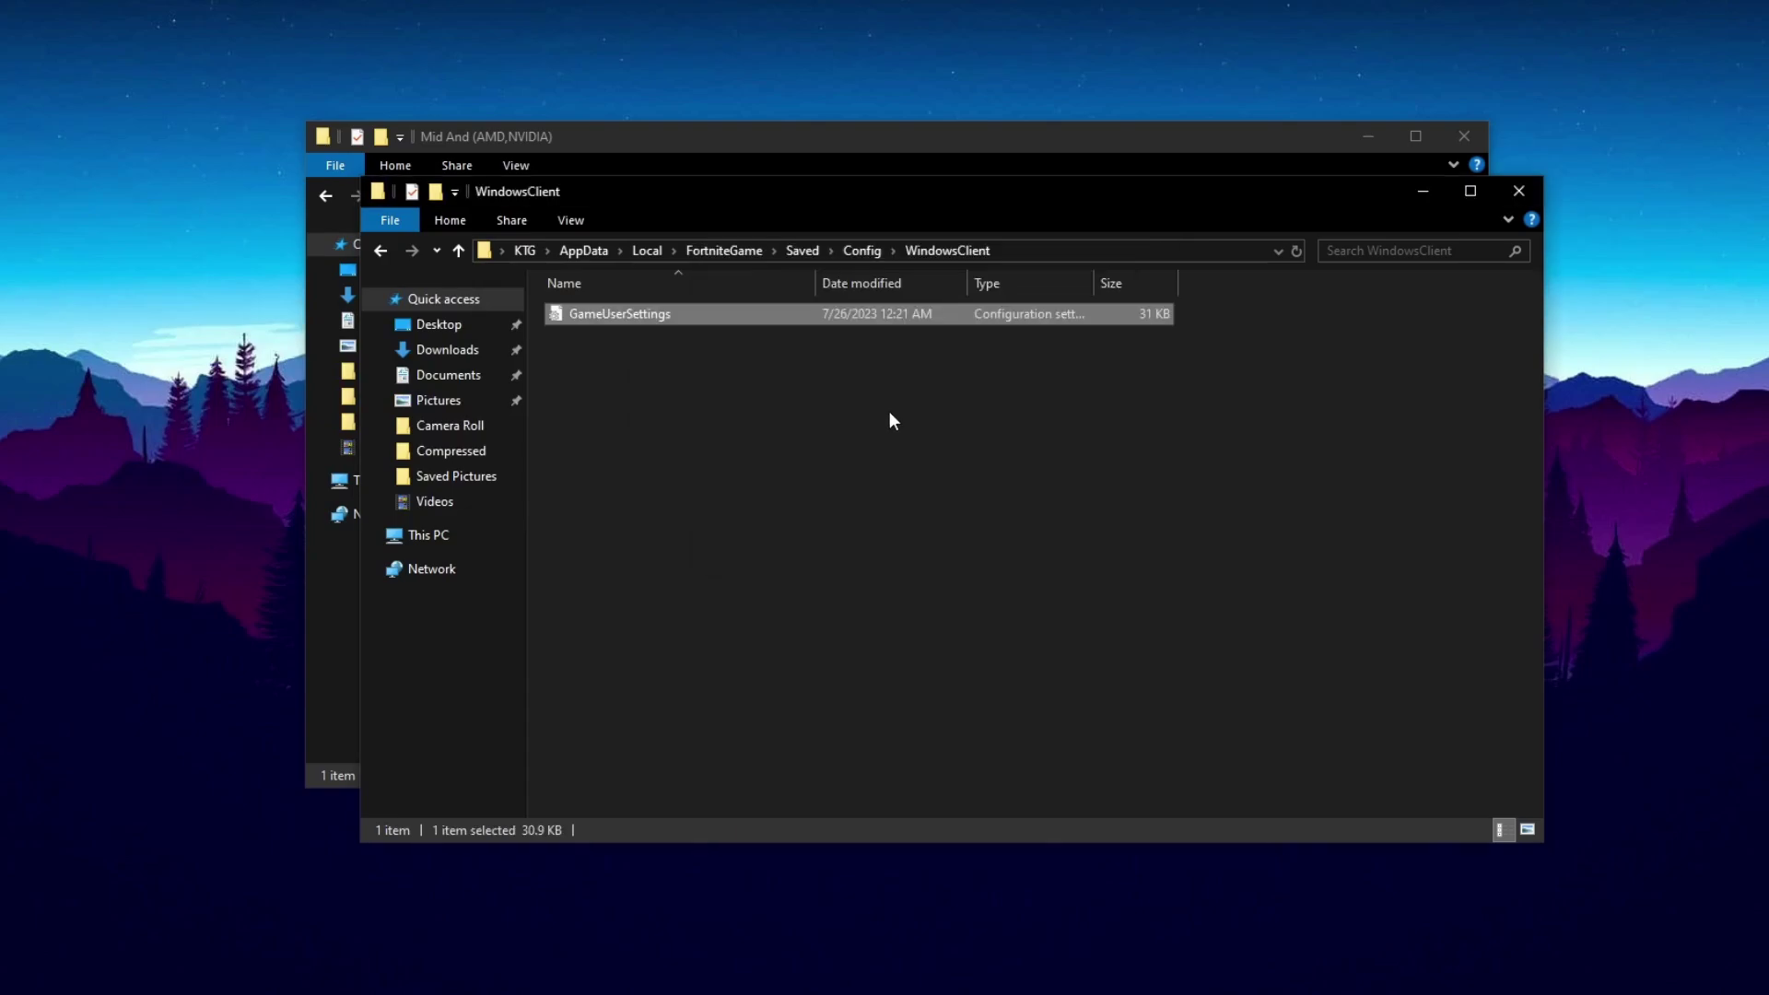